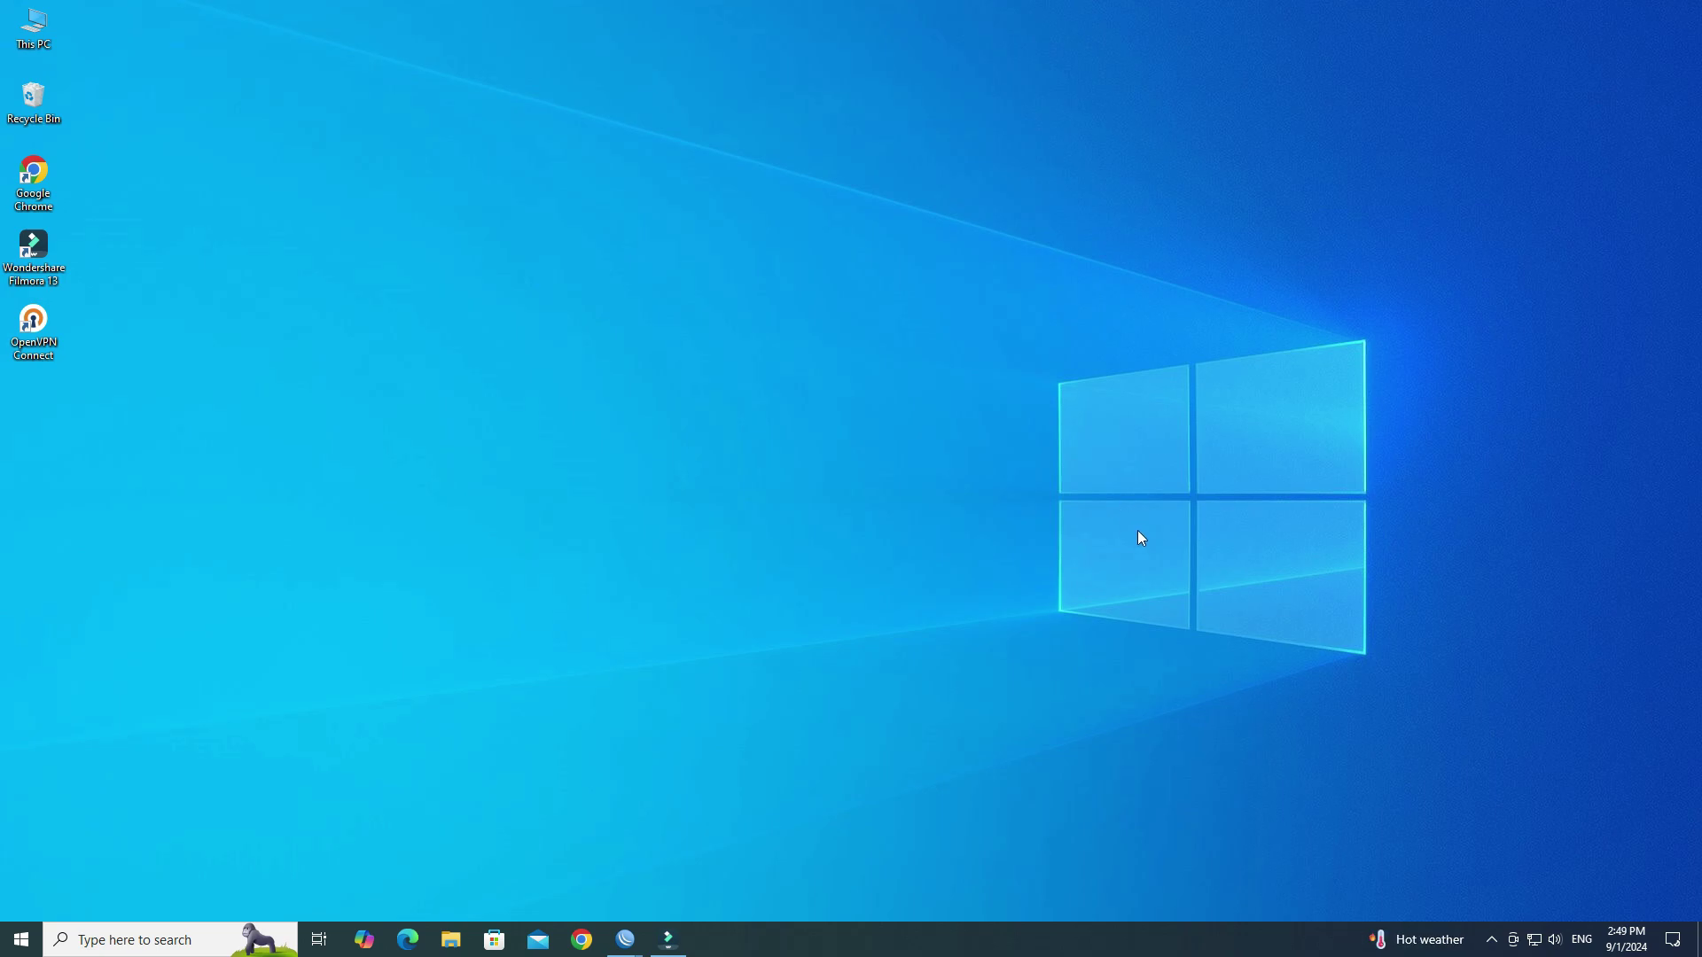
# Bring up the WinBox sessions of the Site A router and the BVN VPN SERVER router side by side
pyautogui.moveTo(626, 926)
pyautogui.click(677, 891)
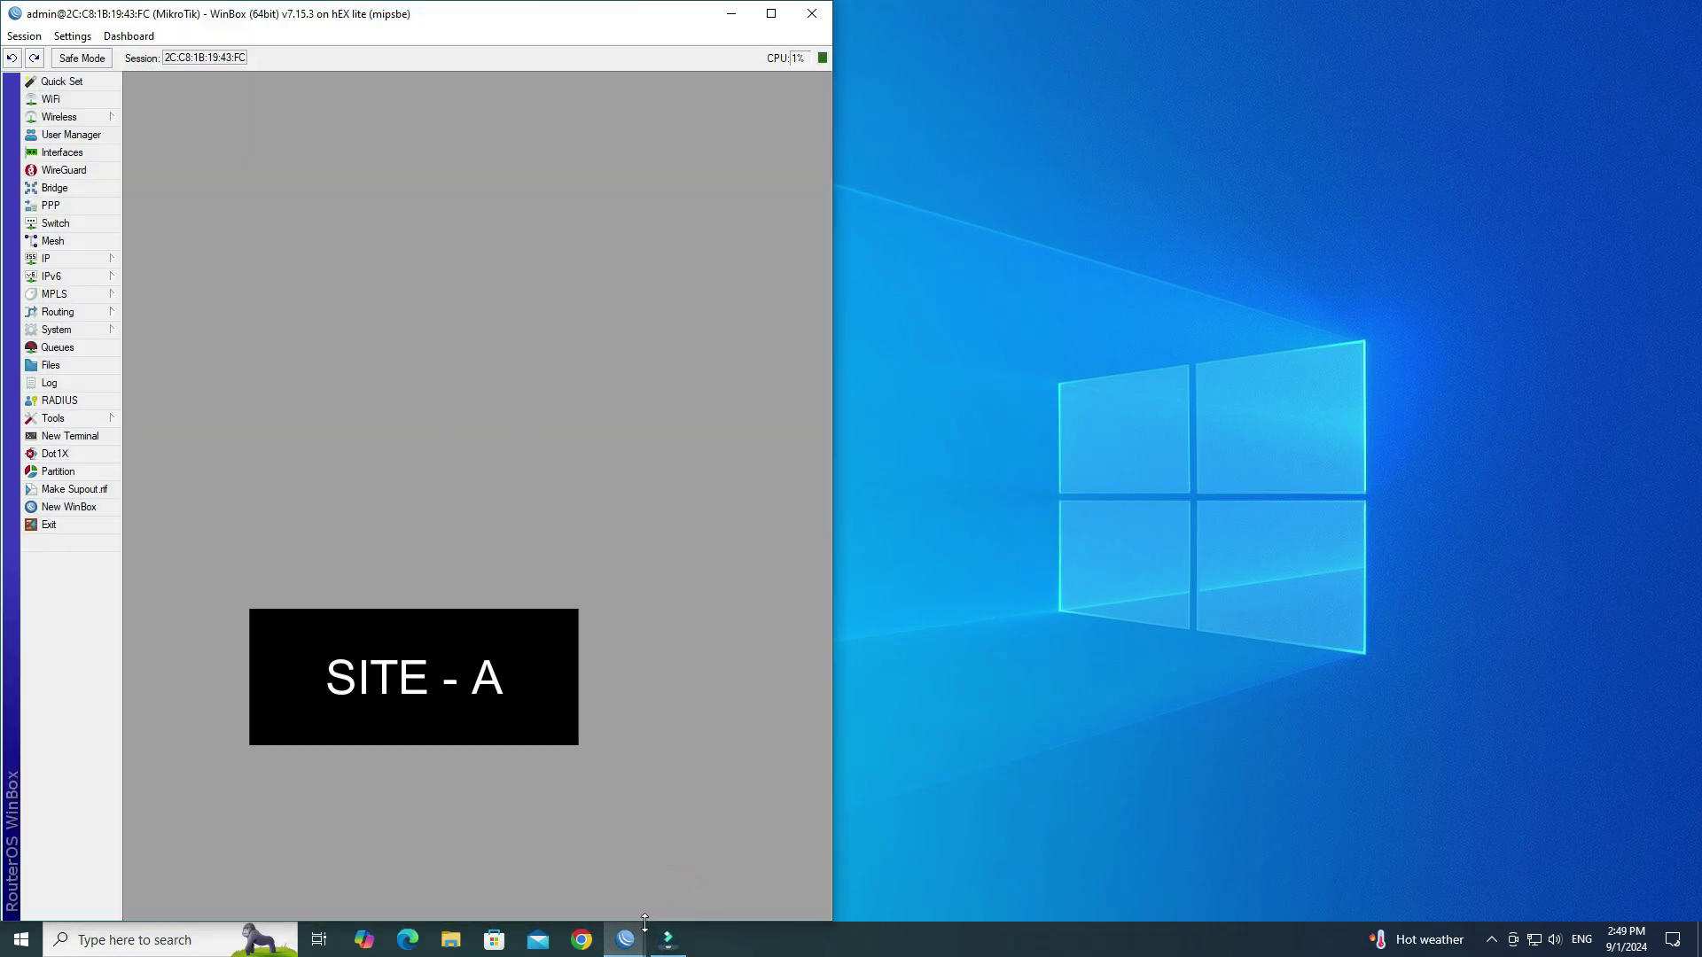
pyautogui.click(602, 860)
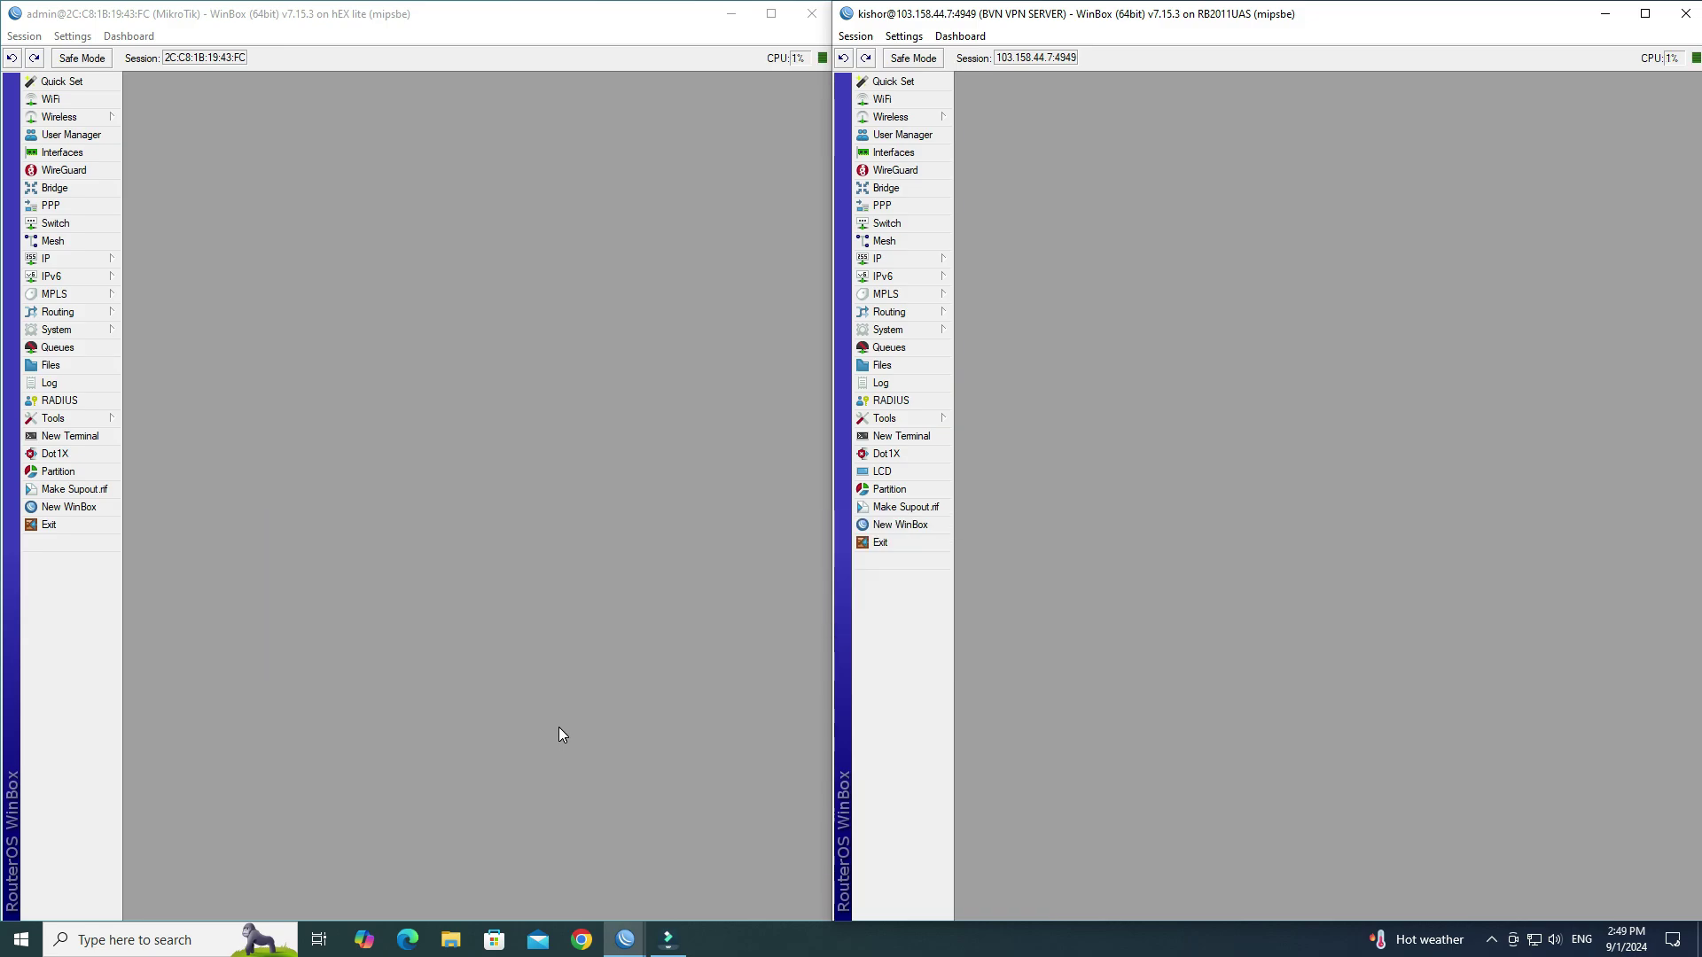
# Add a new IP Tunnel interface on the Site A router and name it "IPTunnel - HQ"
pyautogui.click(113, 151)
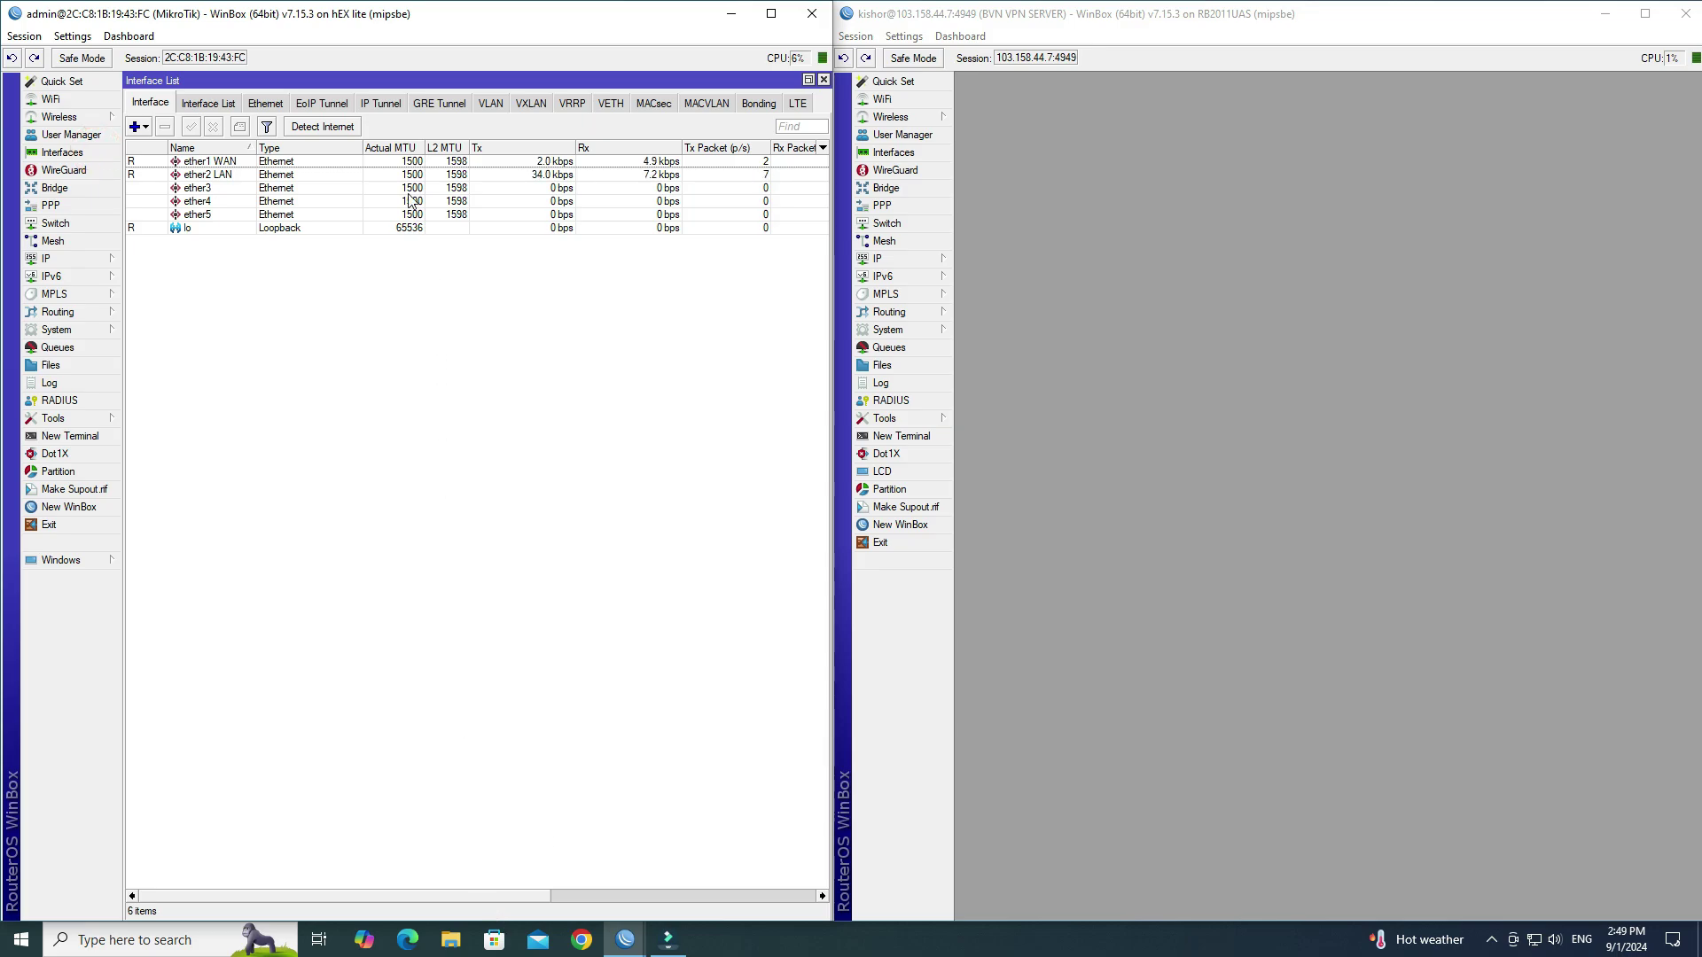
pyautogui.click(382, 106)
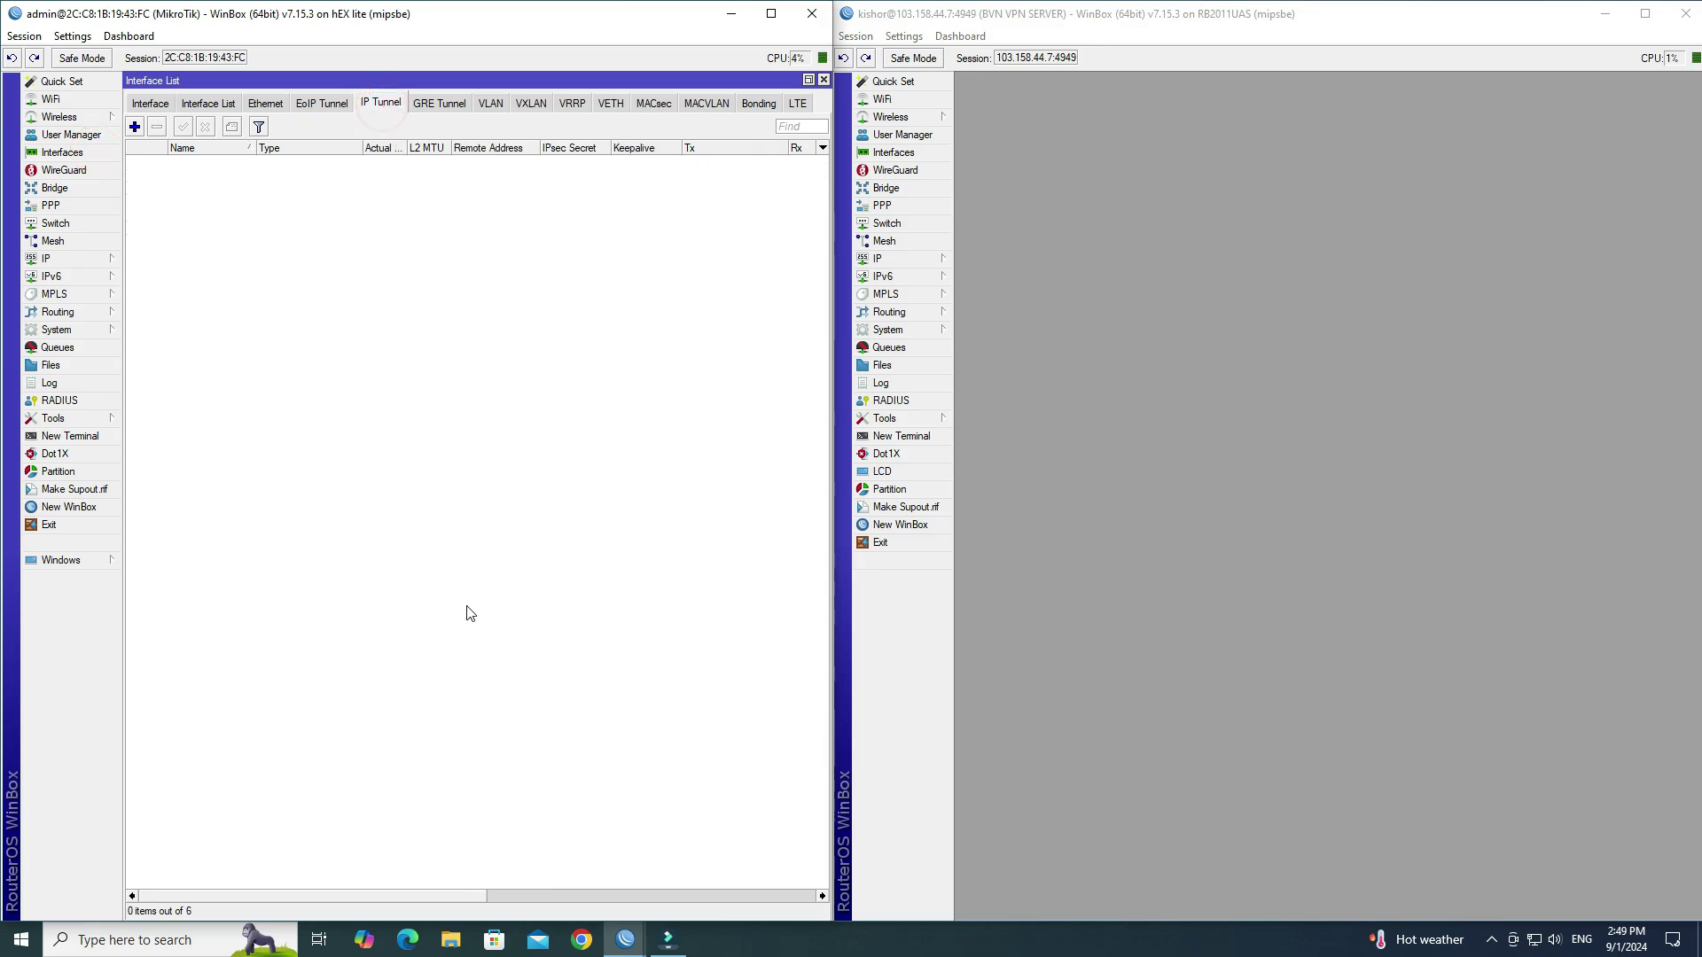
pyautogui.click(134, 127)
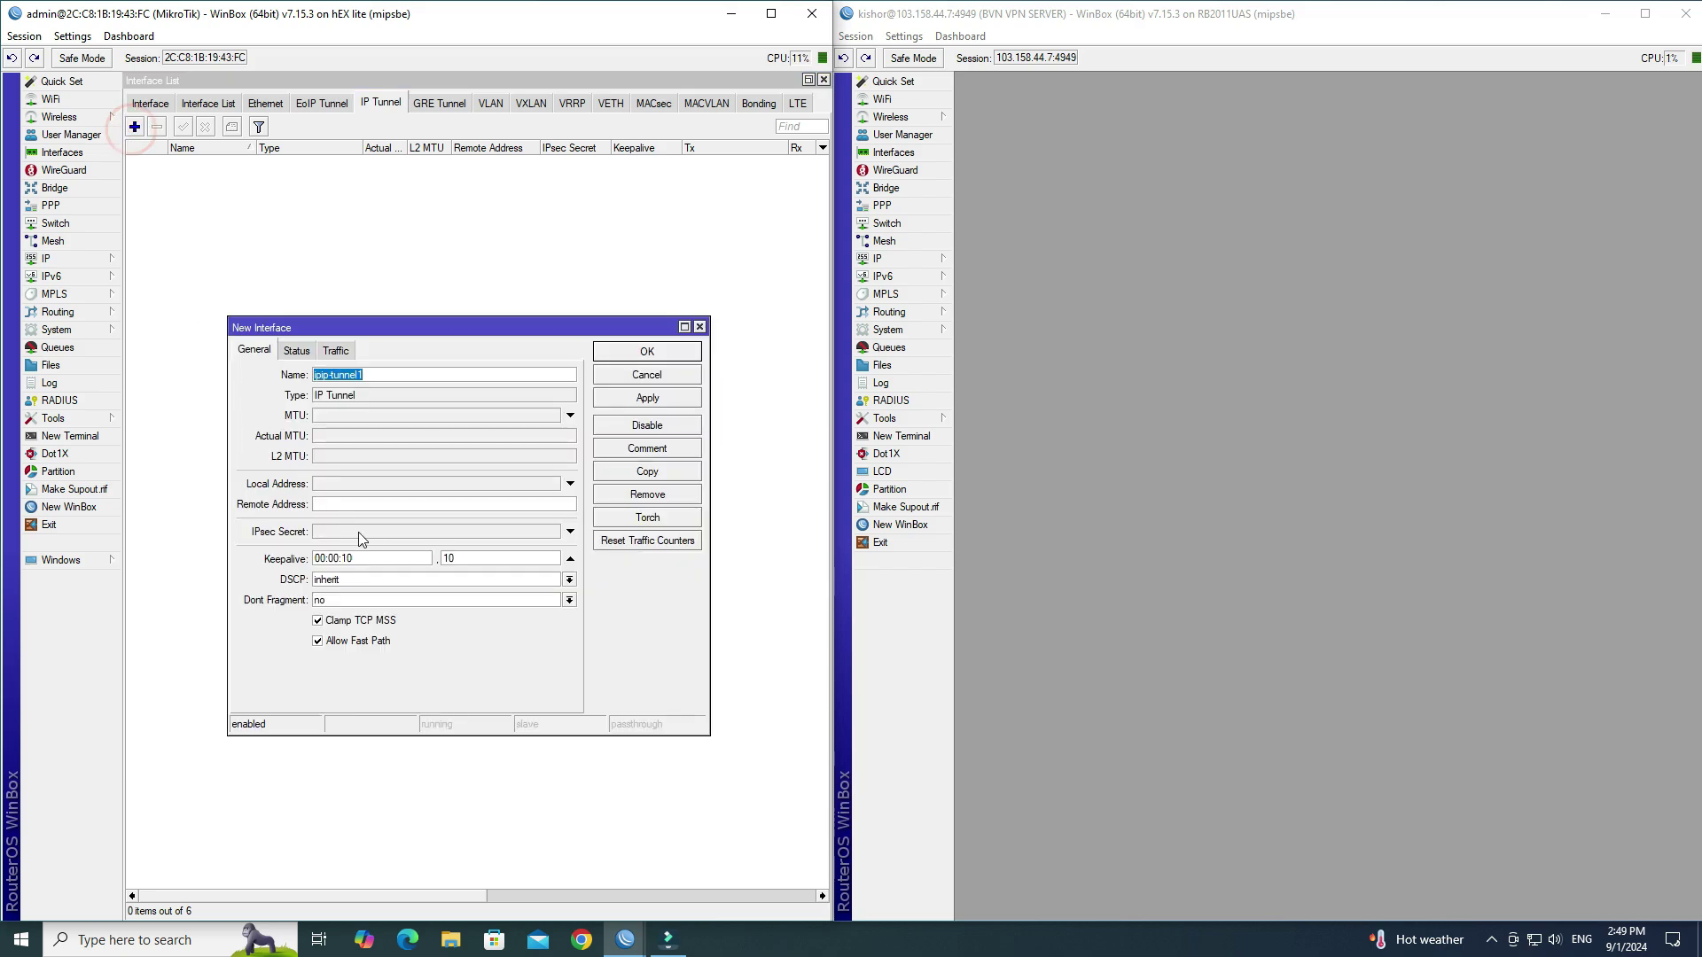
pyautogui.moveTo(377, 328); pyautogui.dragTo(380, 283)
pyautogui.click(435, 348)
pyautogui.doubleClick(444, 329)
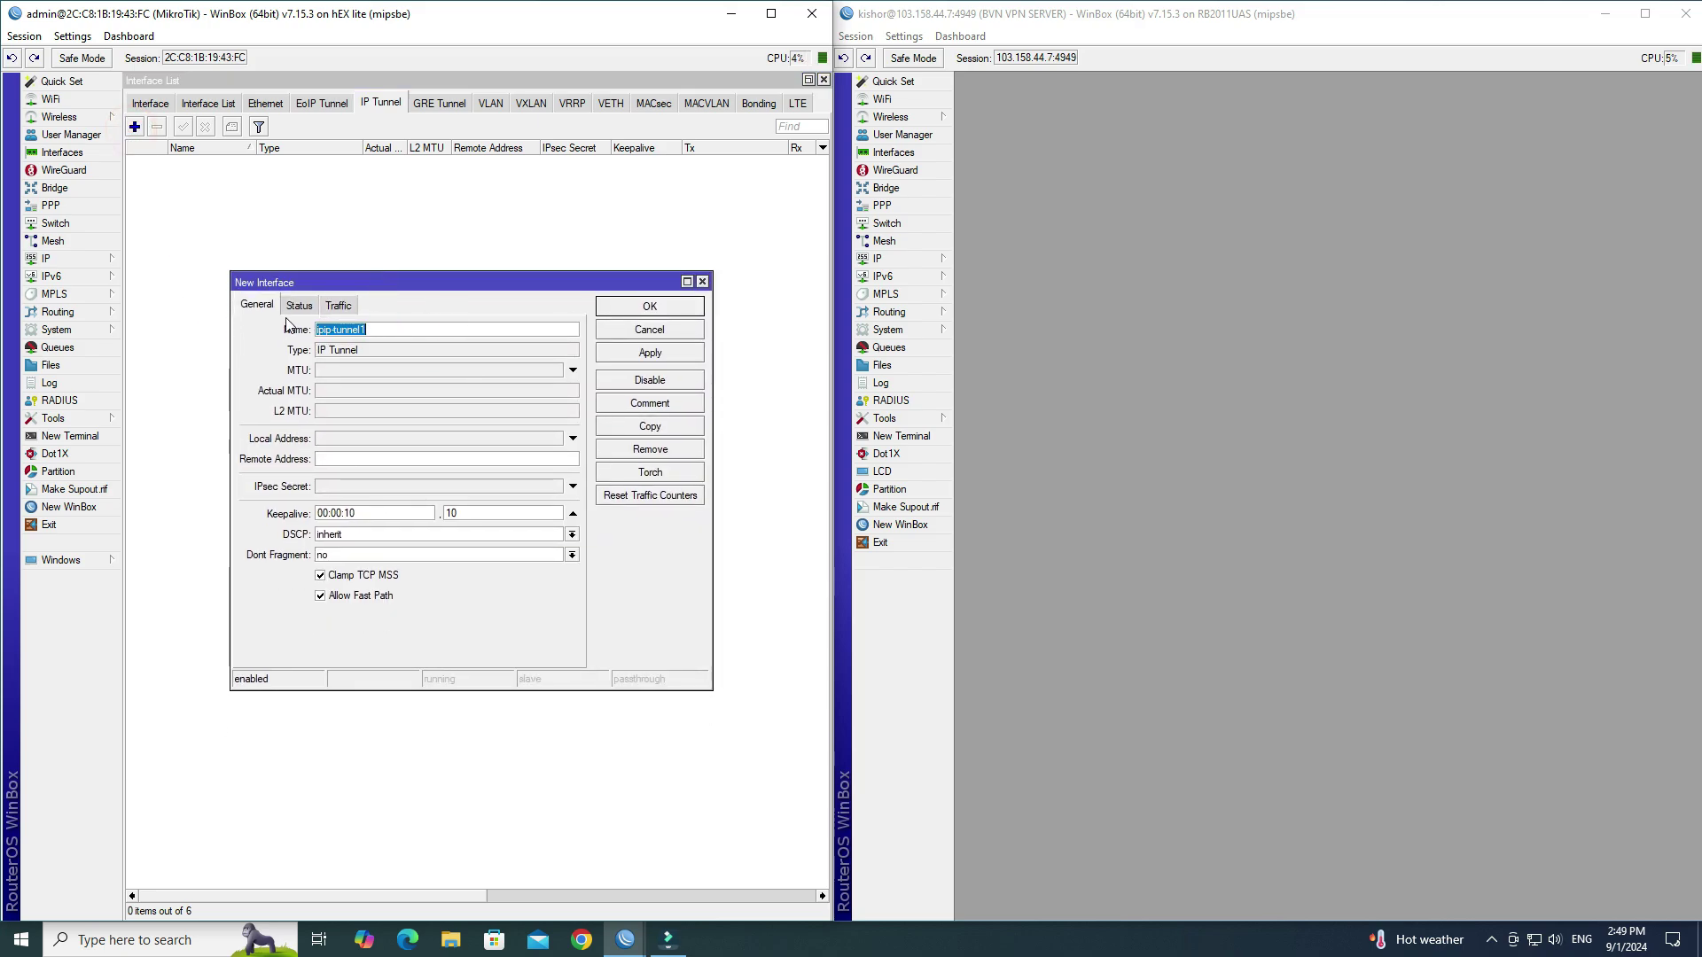
pyautogui.write('IPTunnel - HQ')
pyautogui.doubleClick(390, 329)
# Look up the BVN VPN SERVER router's WAN address and set the HQ tunnel's remote address to 103.158.44.7
pyautogui.click(353, 460)
pyautogui.click(909, 258)
pyautogui.click(975, 261)
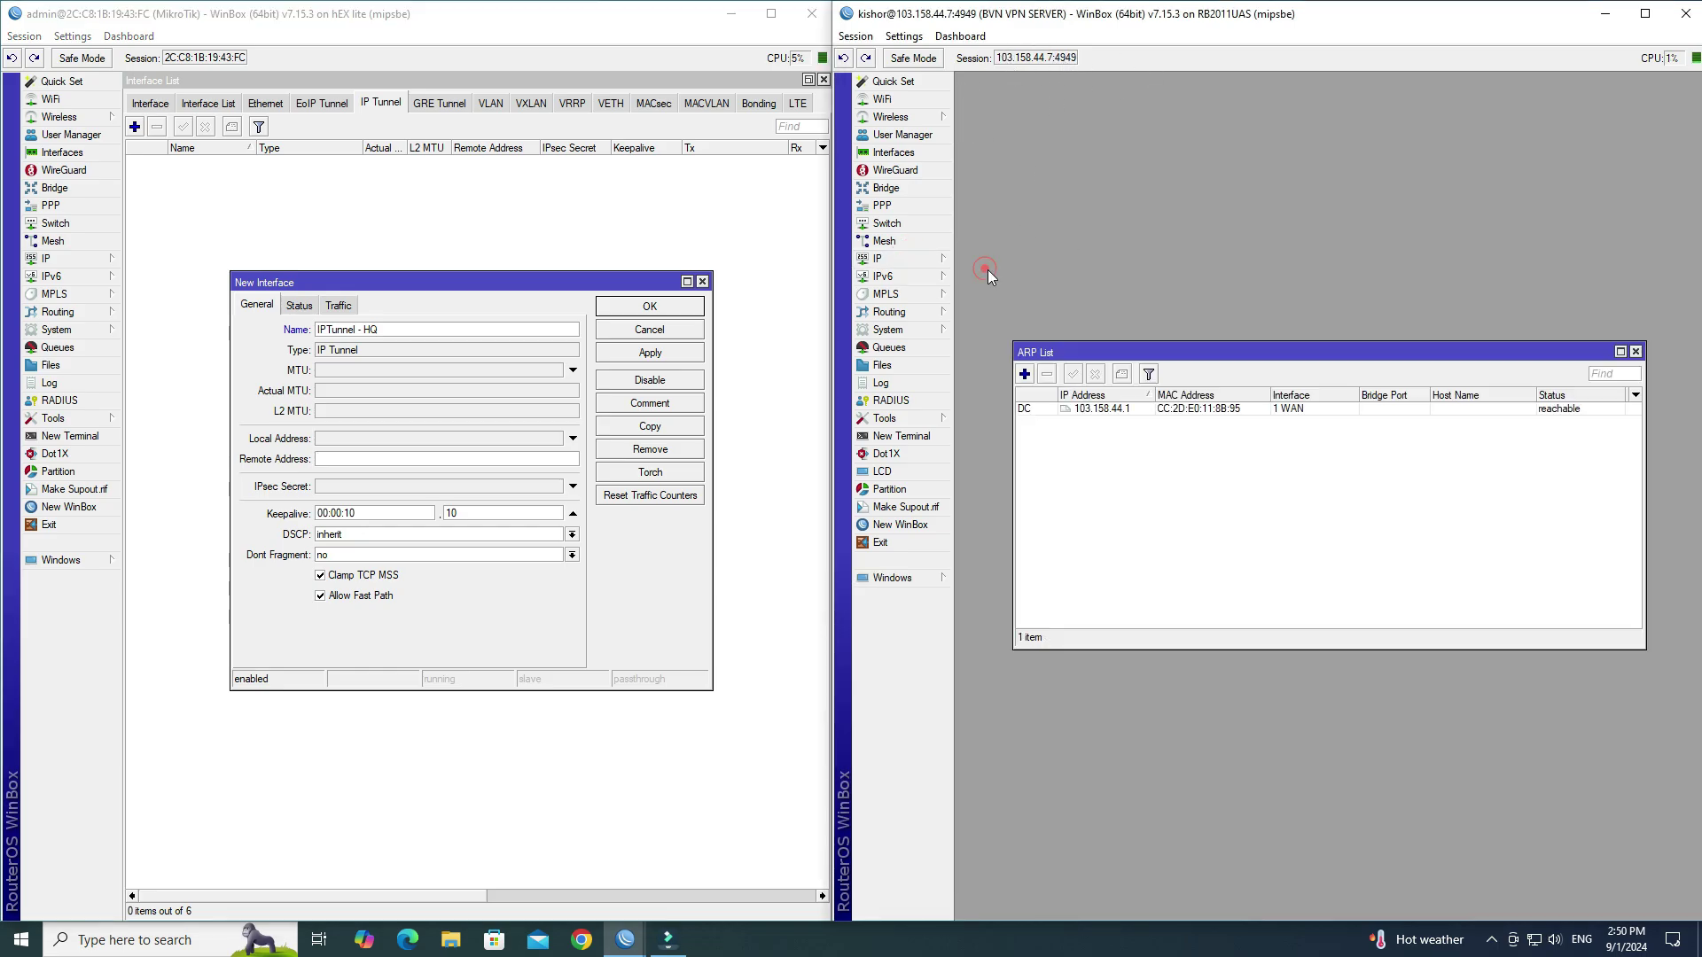
pyautogui.click(1635, 353)
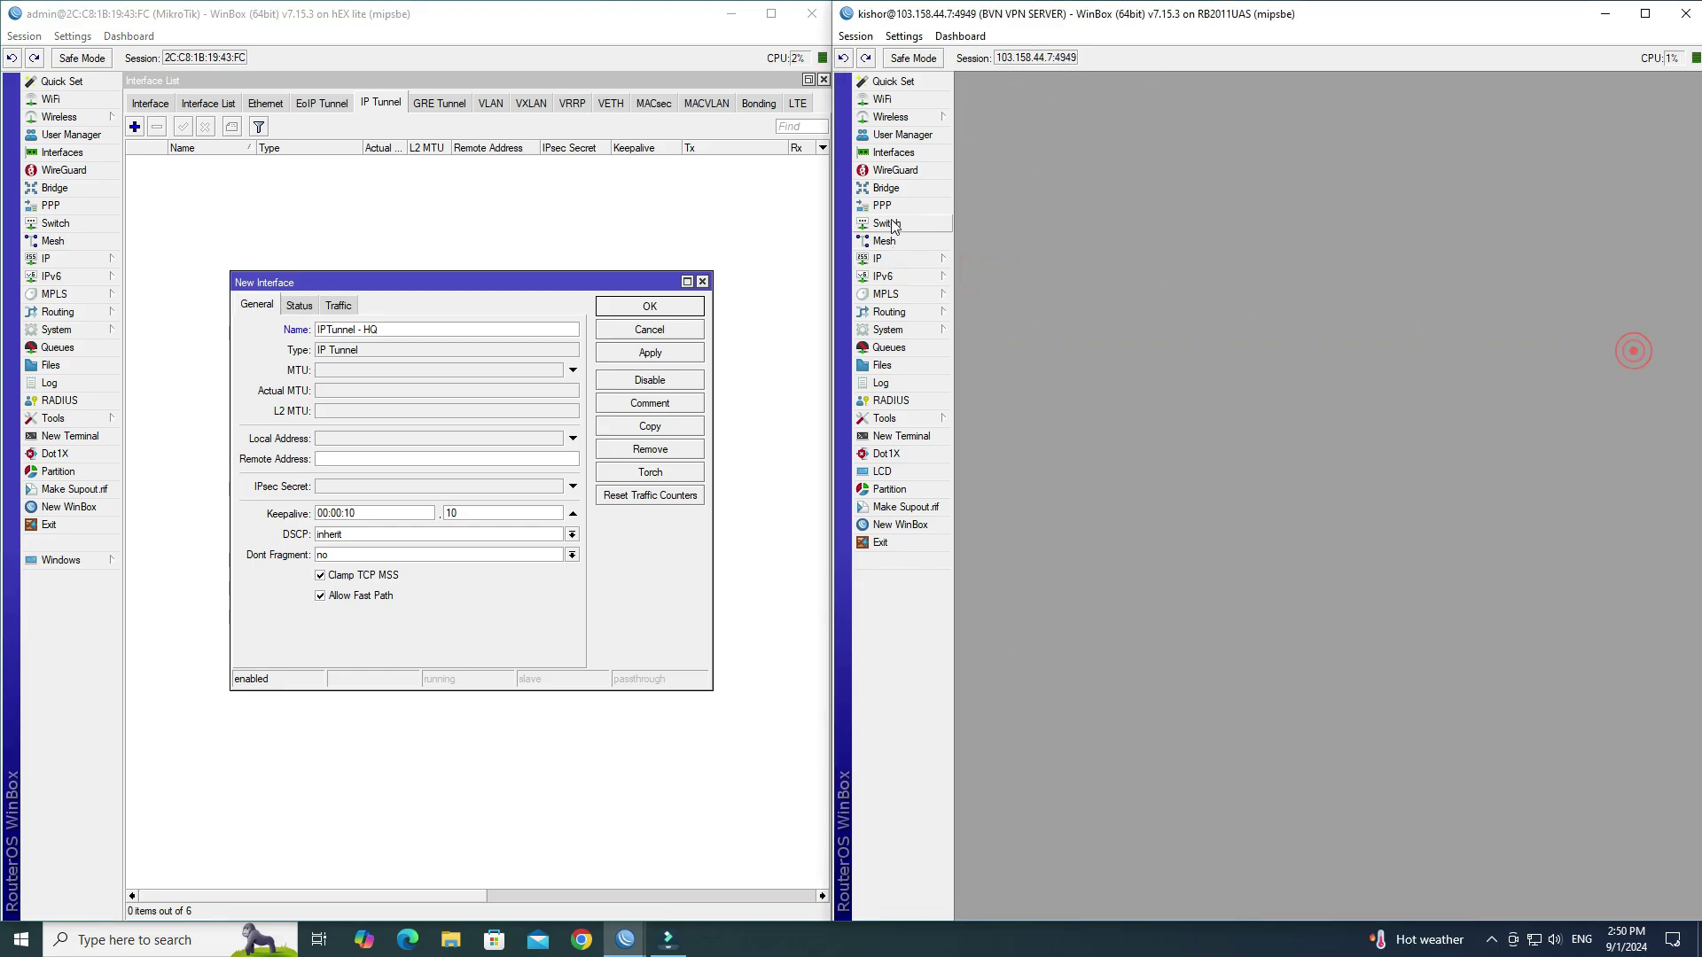
pyautogui.click(896, 257)
pyautogui.click(986, 281)
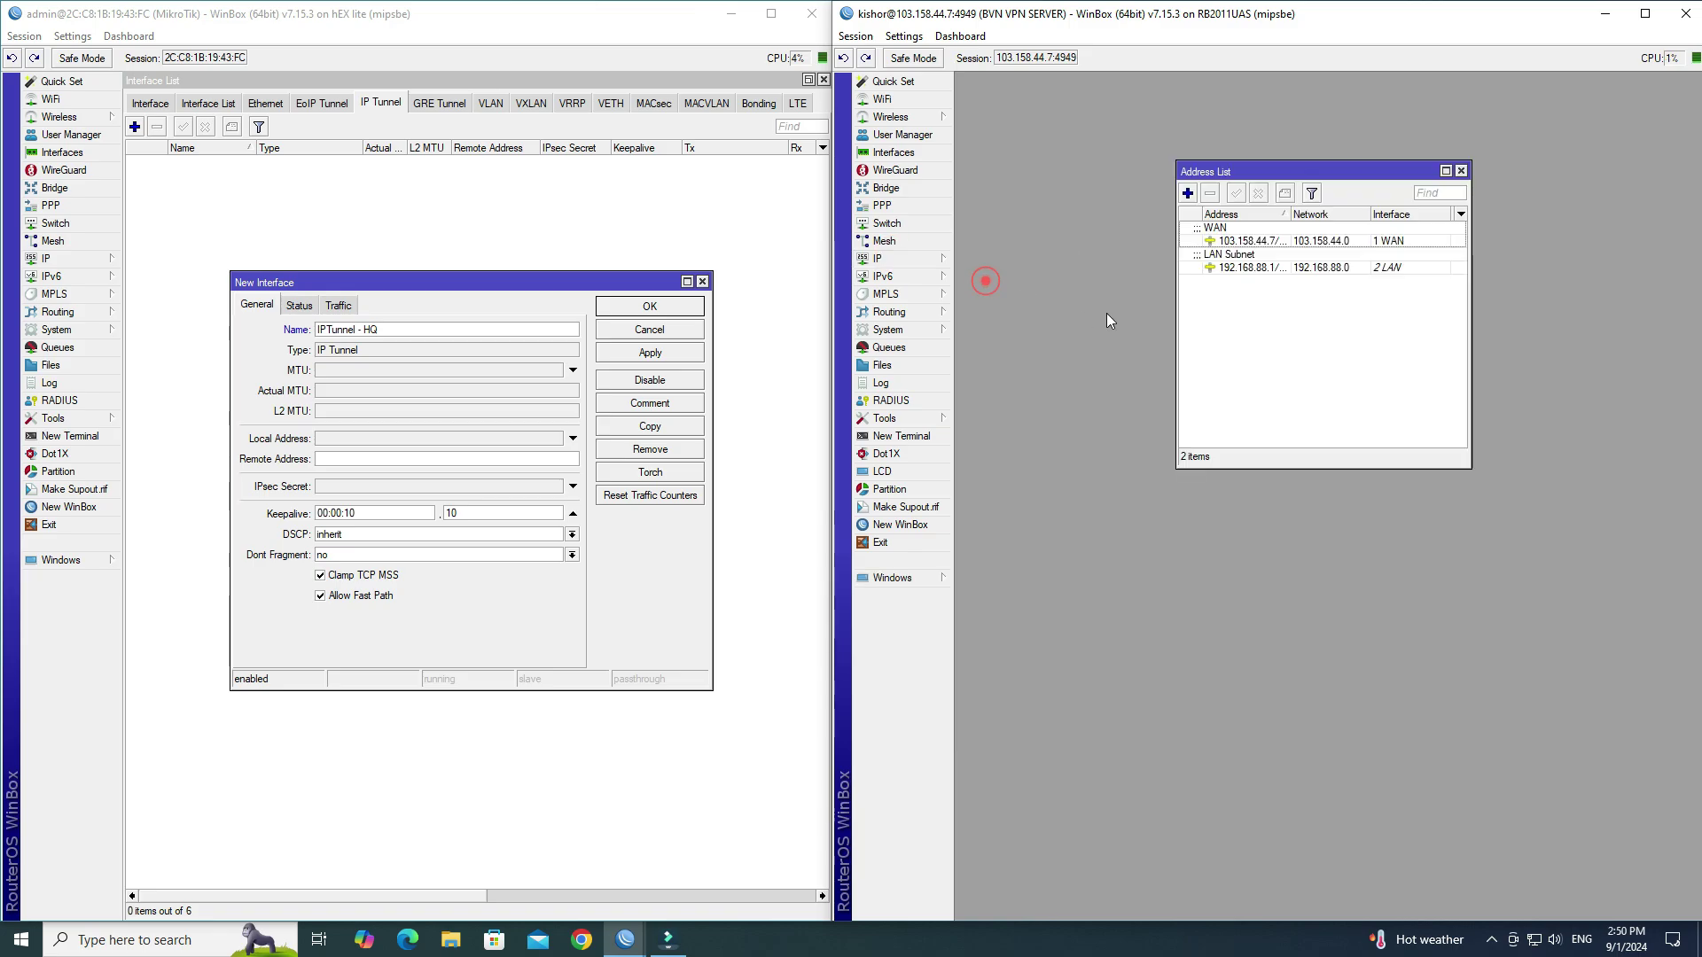
pyautogui.click(1267, 241)
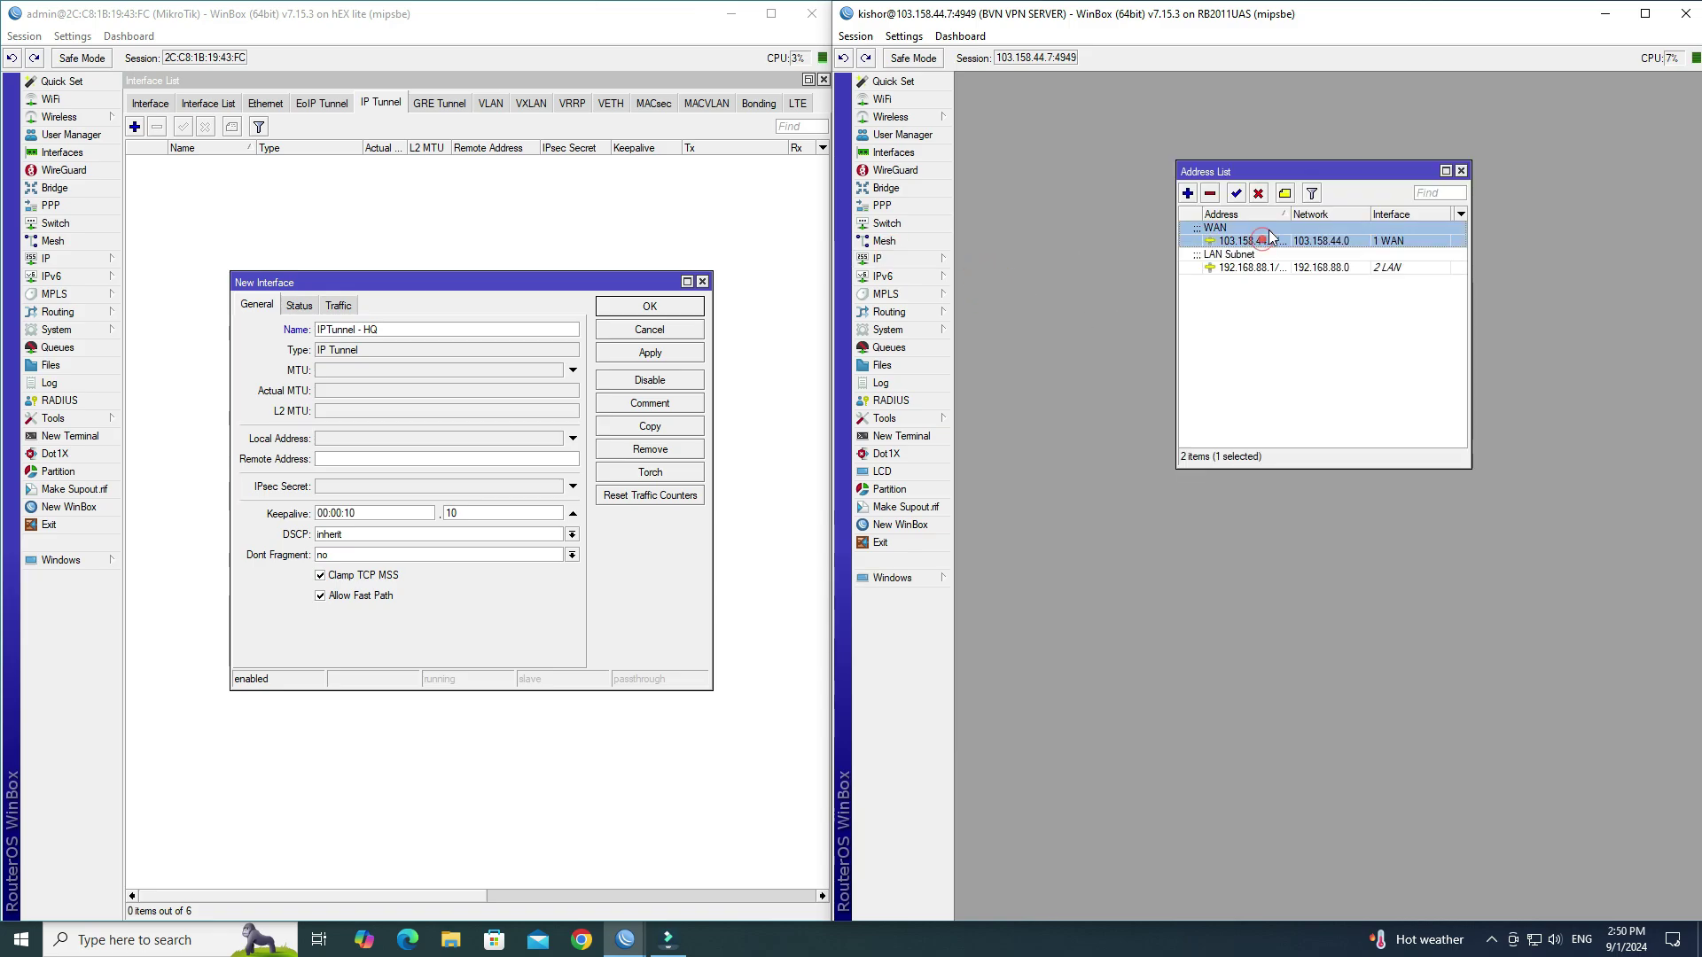
pyautogui.click(366, 458)
pyautogui.write('103.158.44.7')
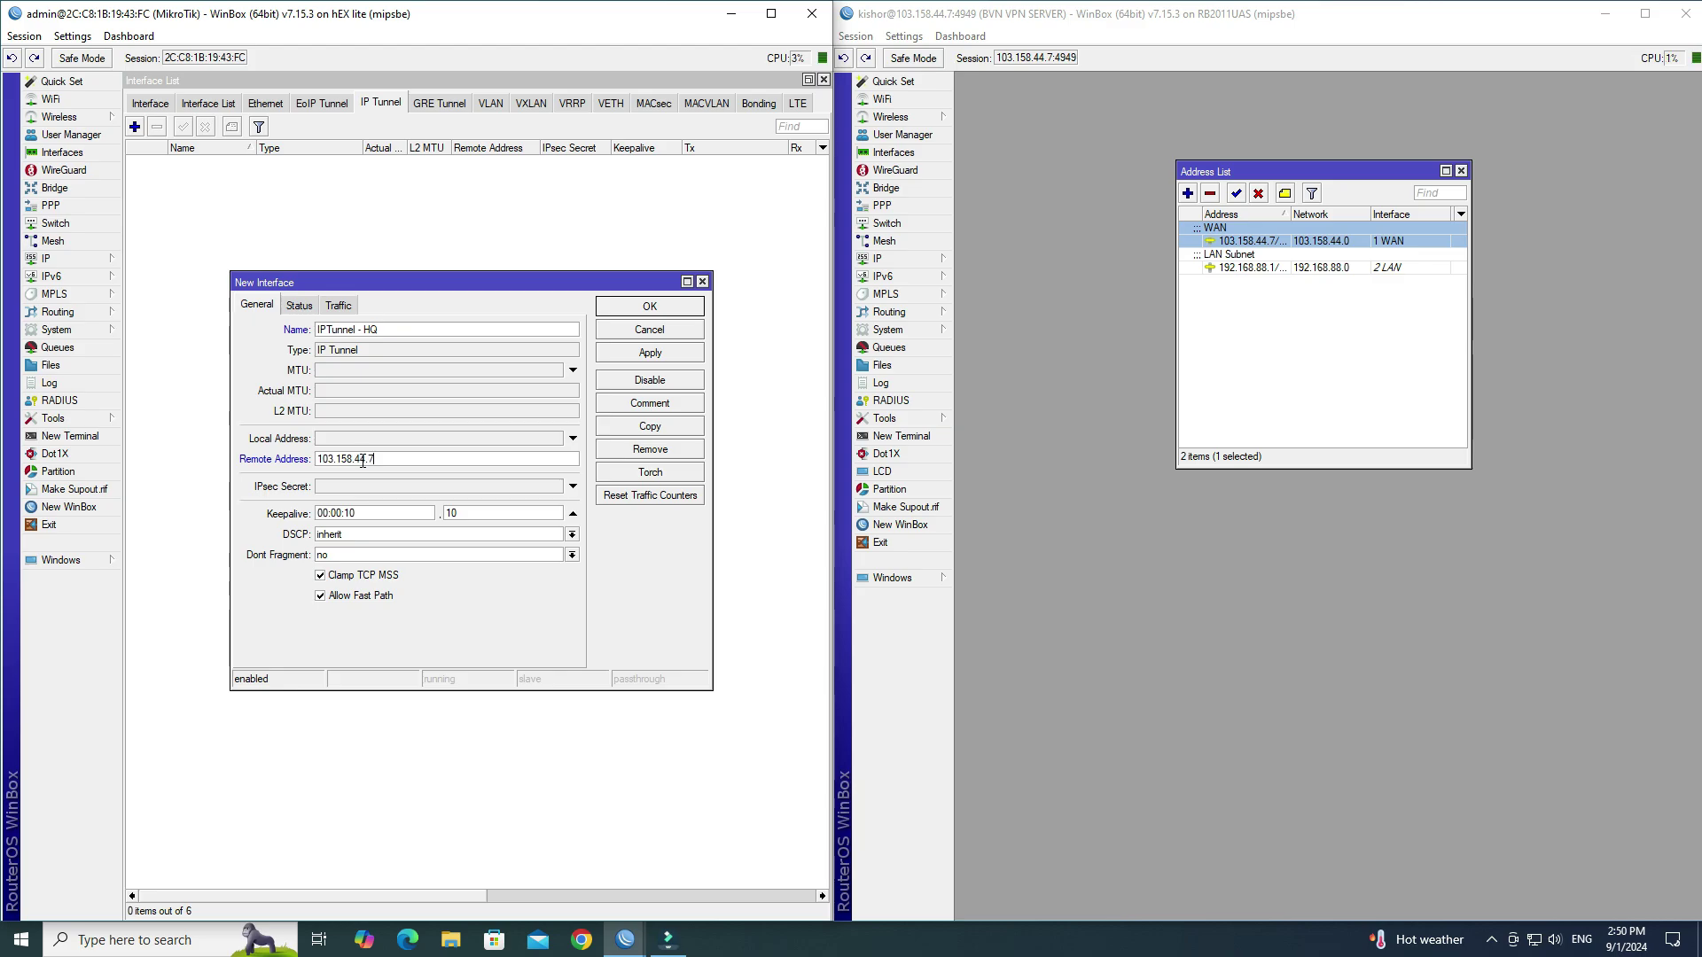
pyautogui.click(1459, 170)
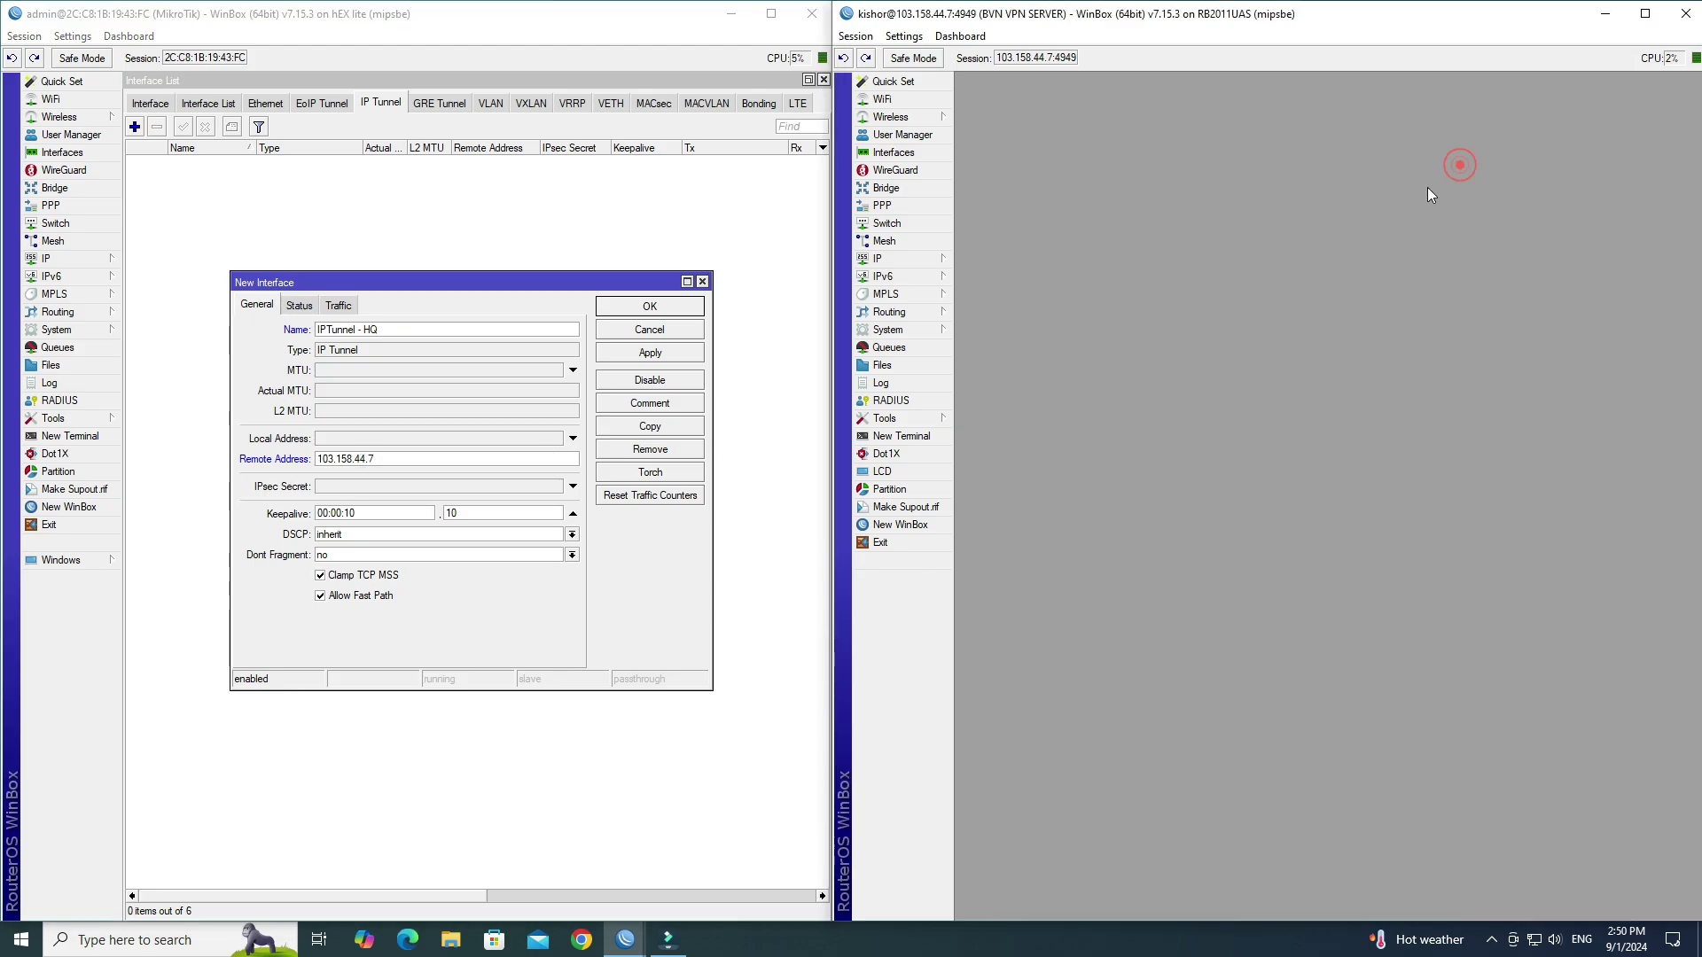
# Enter the IPsec secret for the HQ tunnel, disable Allow Fast Path, and save the interface
pyautogui.click(362, 489)
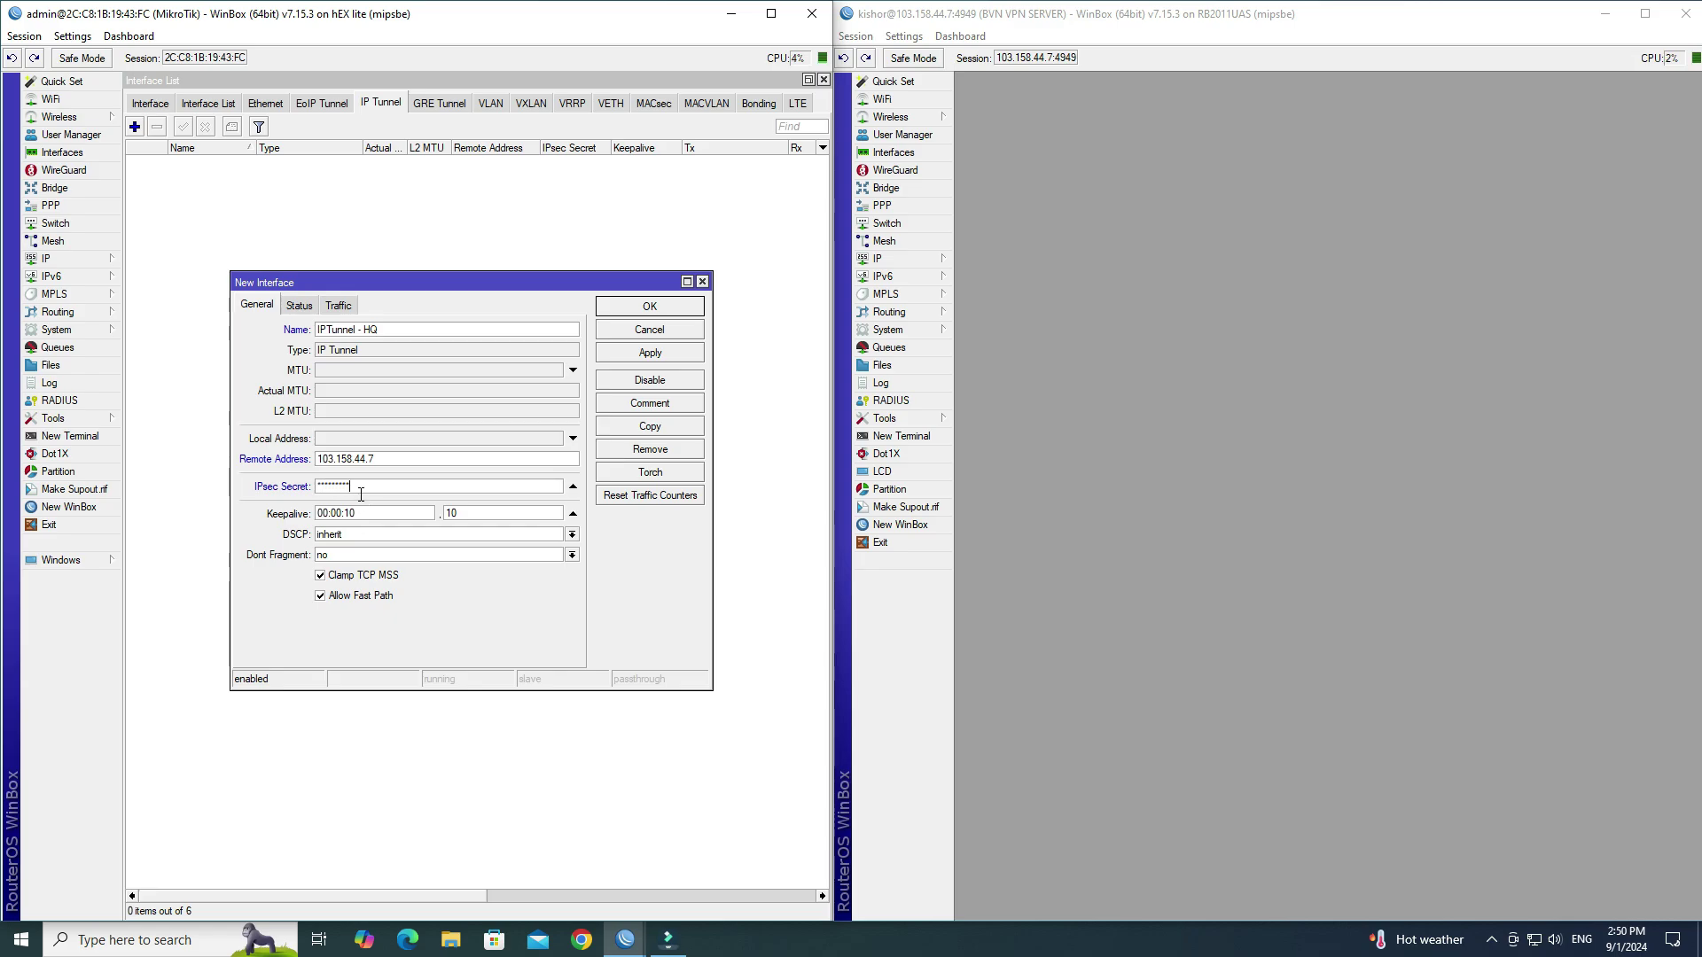
pyautogui.click(327, 600)
pyautogui.click(651, 352)
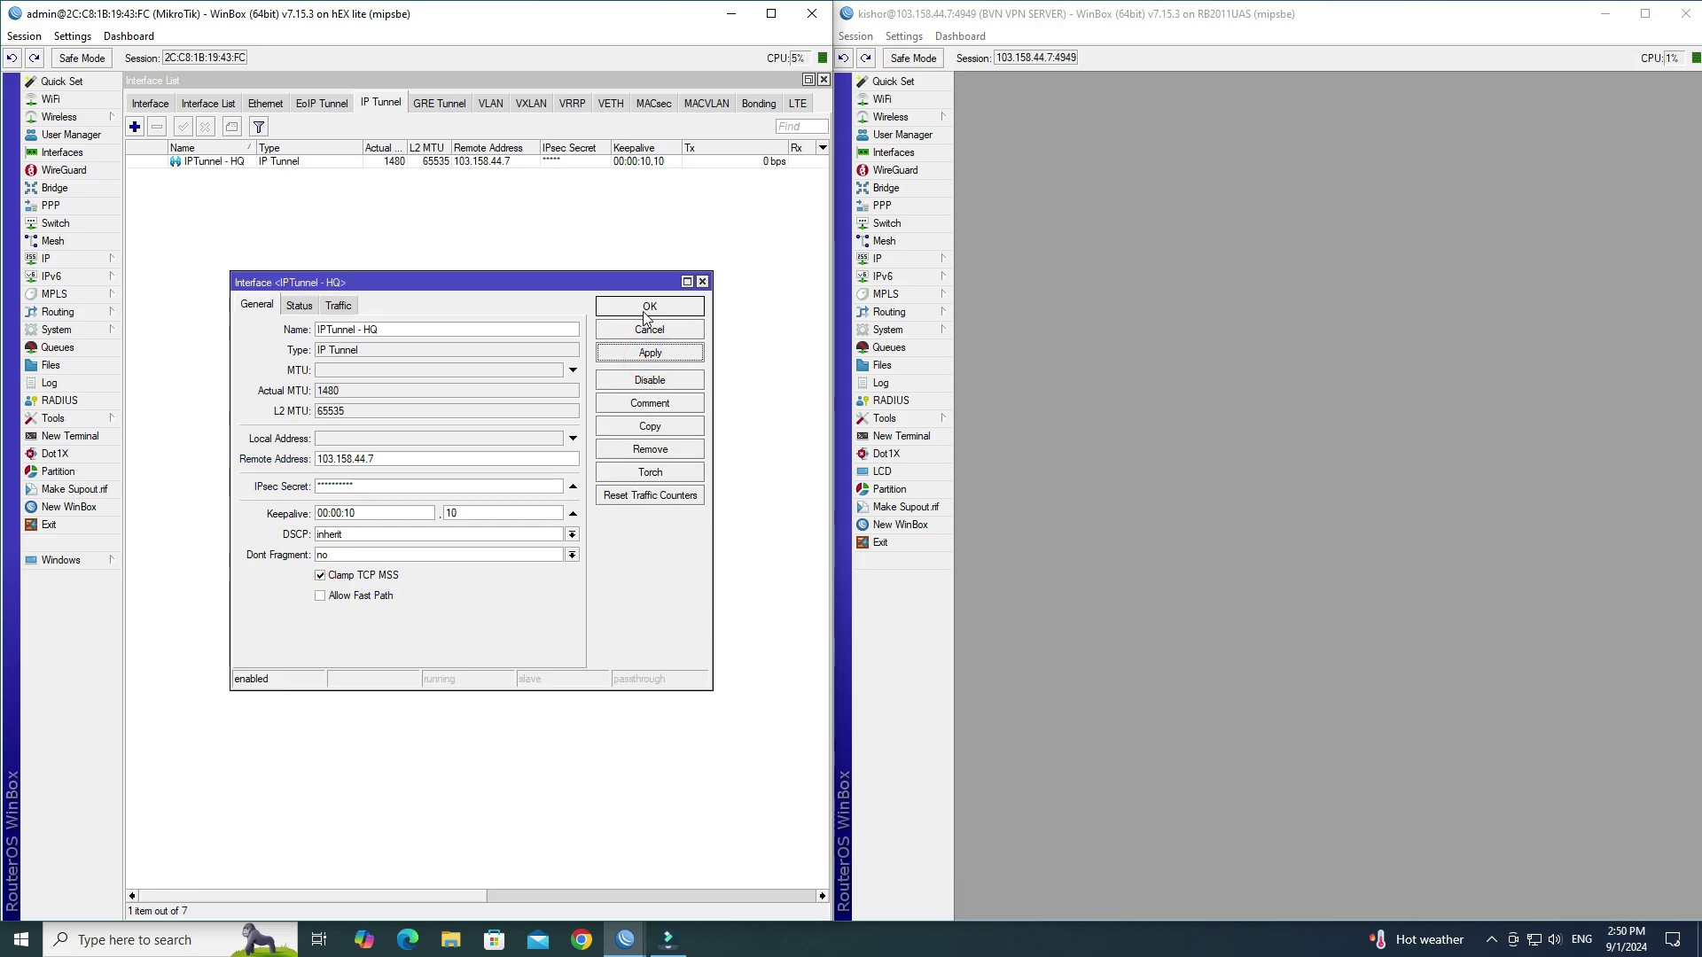
pyautogui.click(645, 308)
pyautogui.click(264, 163)
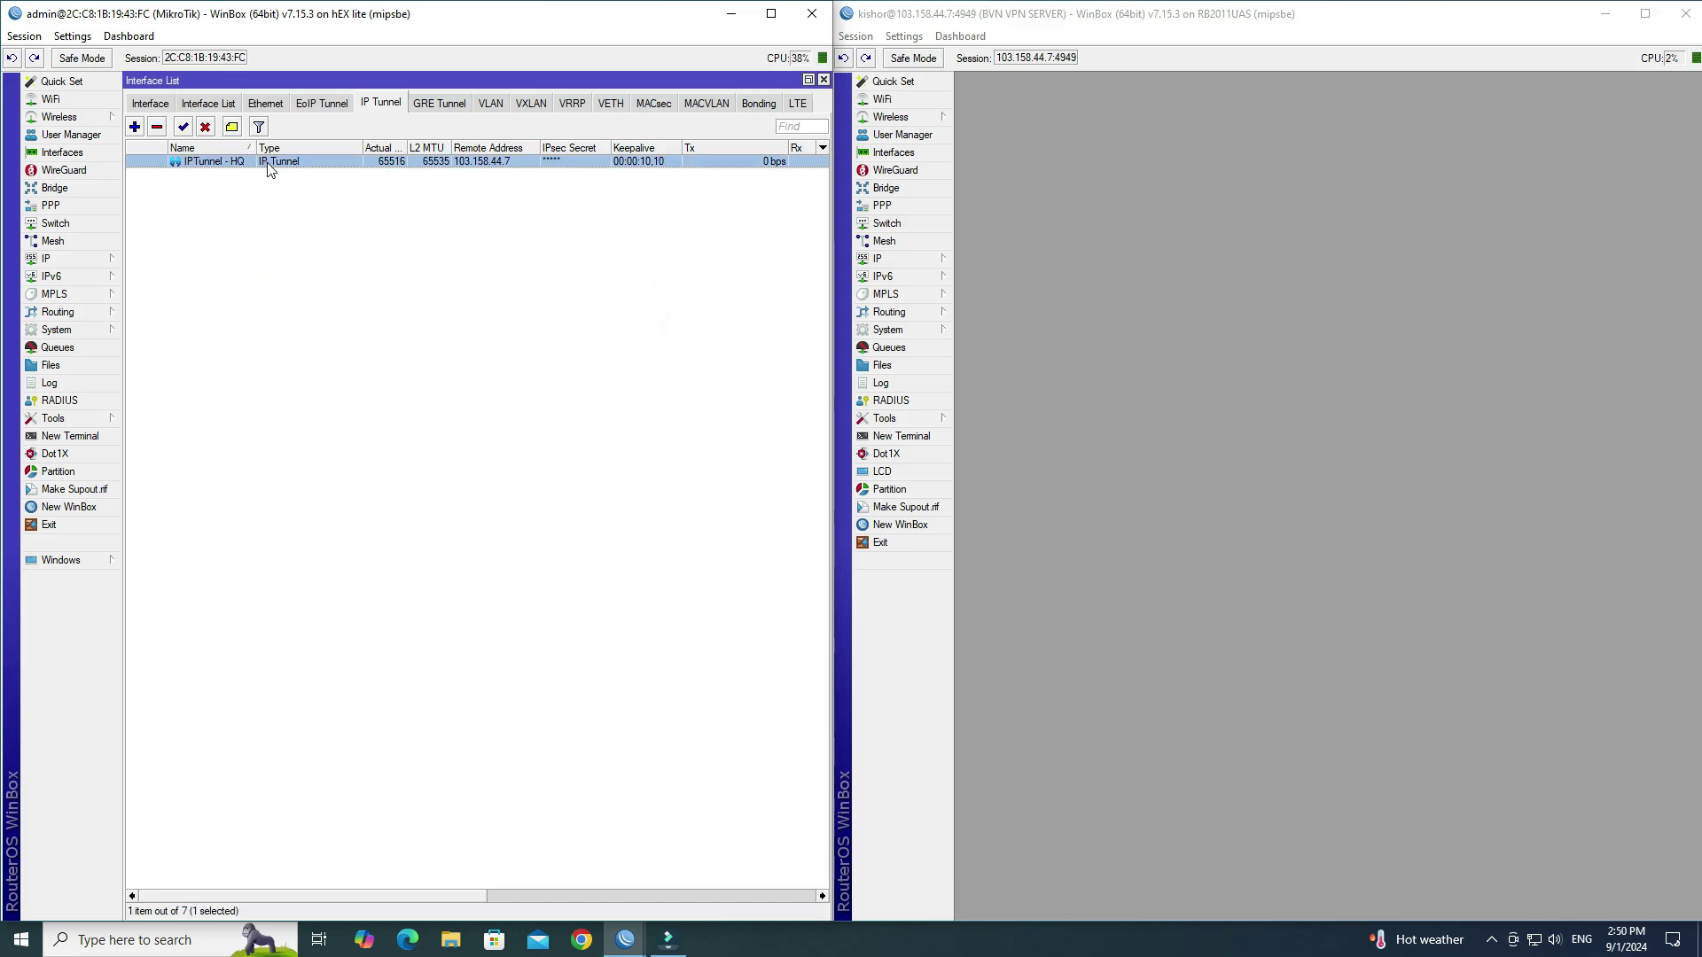
pyautogui.click(487, 409)
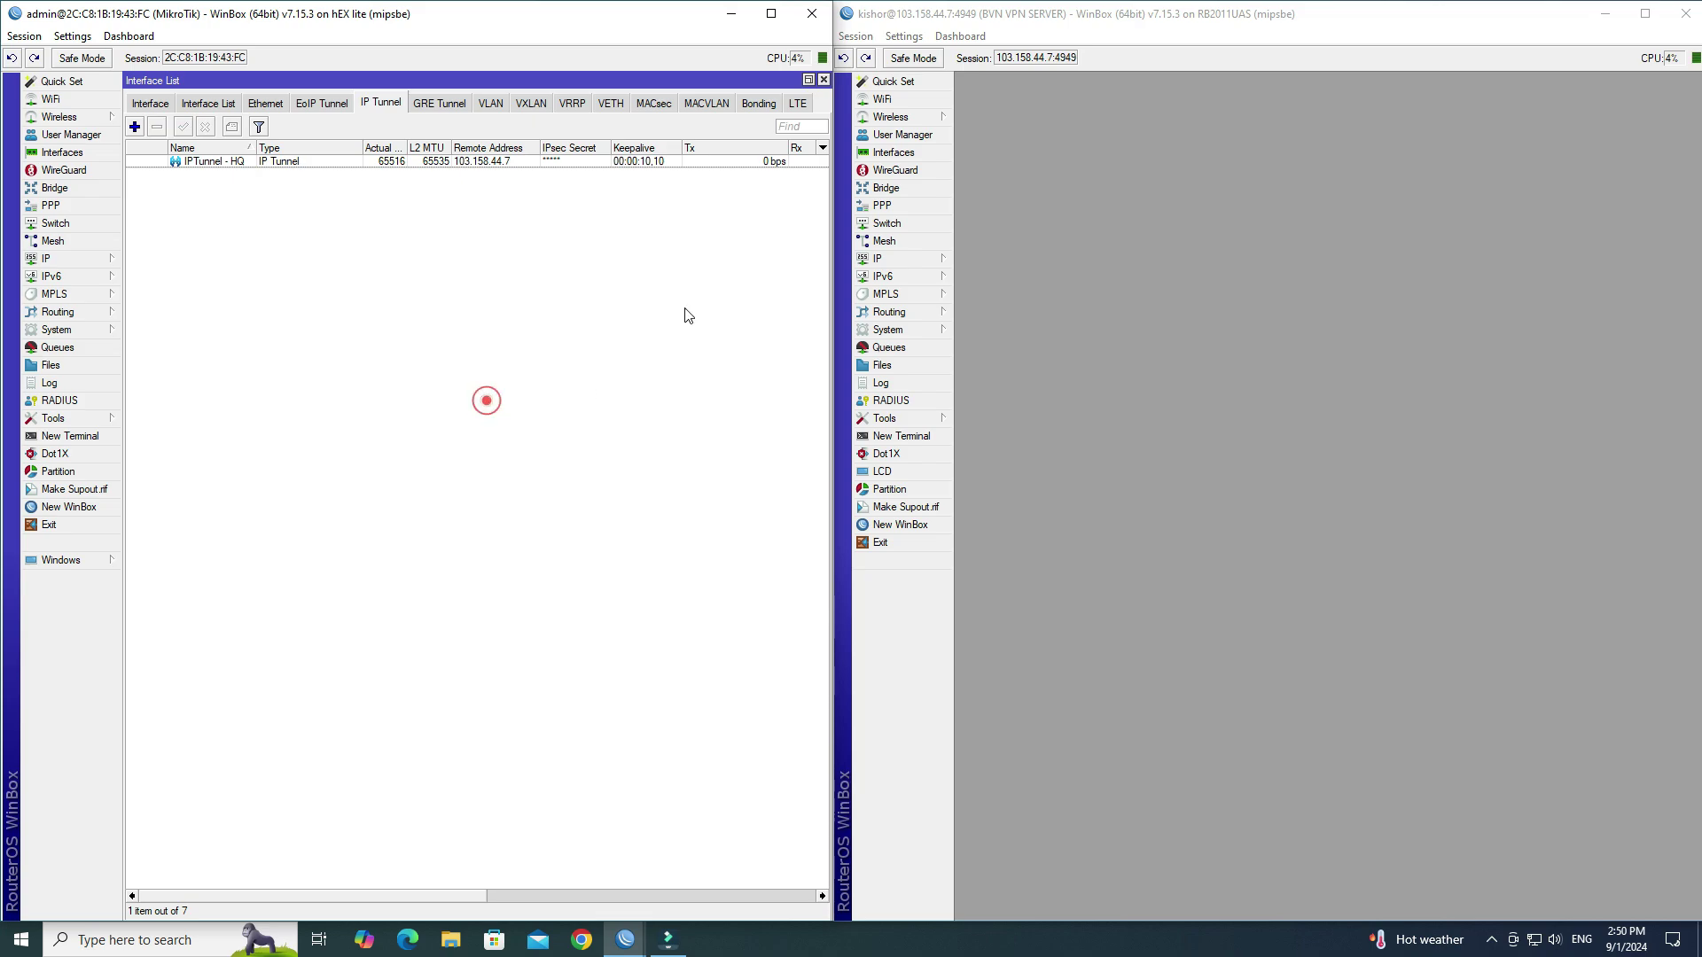
pyautogui.click(819, 81)
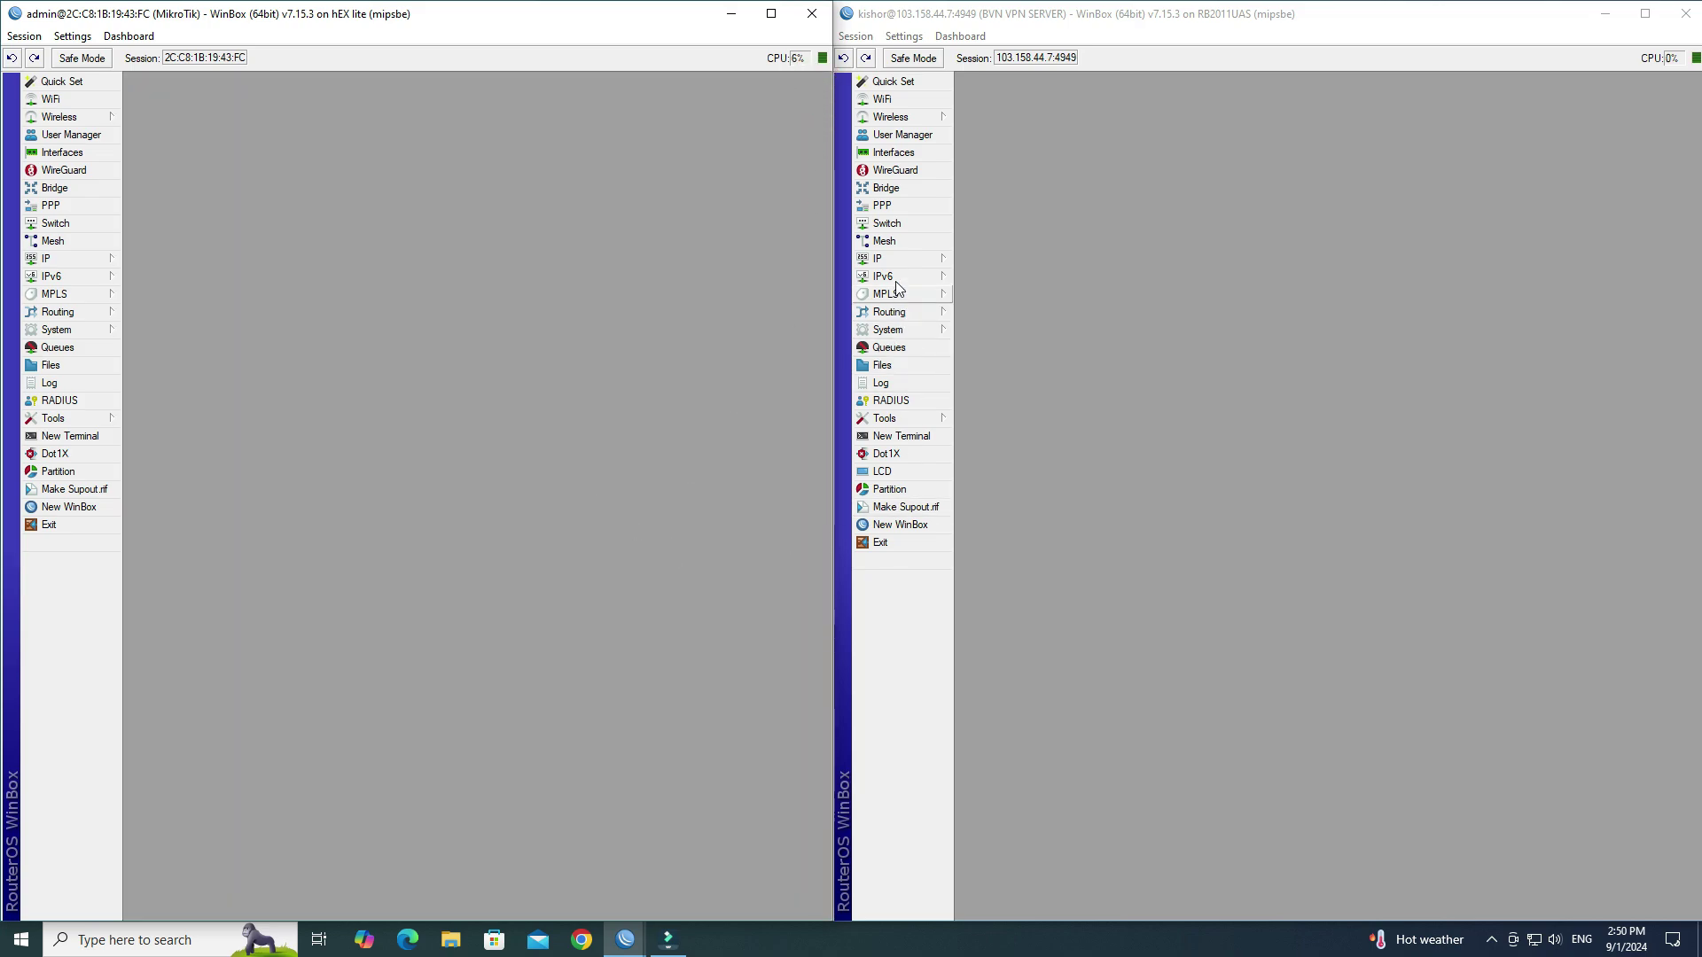
# Add a new IP Tunnel interface on the BVN VPN SERVER router and name it "IPTunnel - Branch"
pyautogui.click(894, 153)
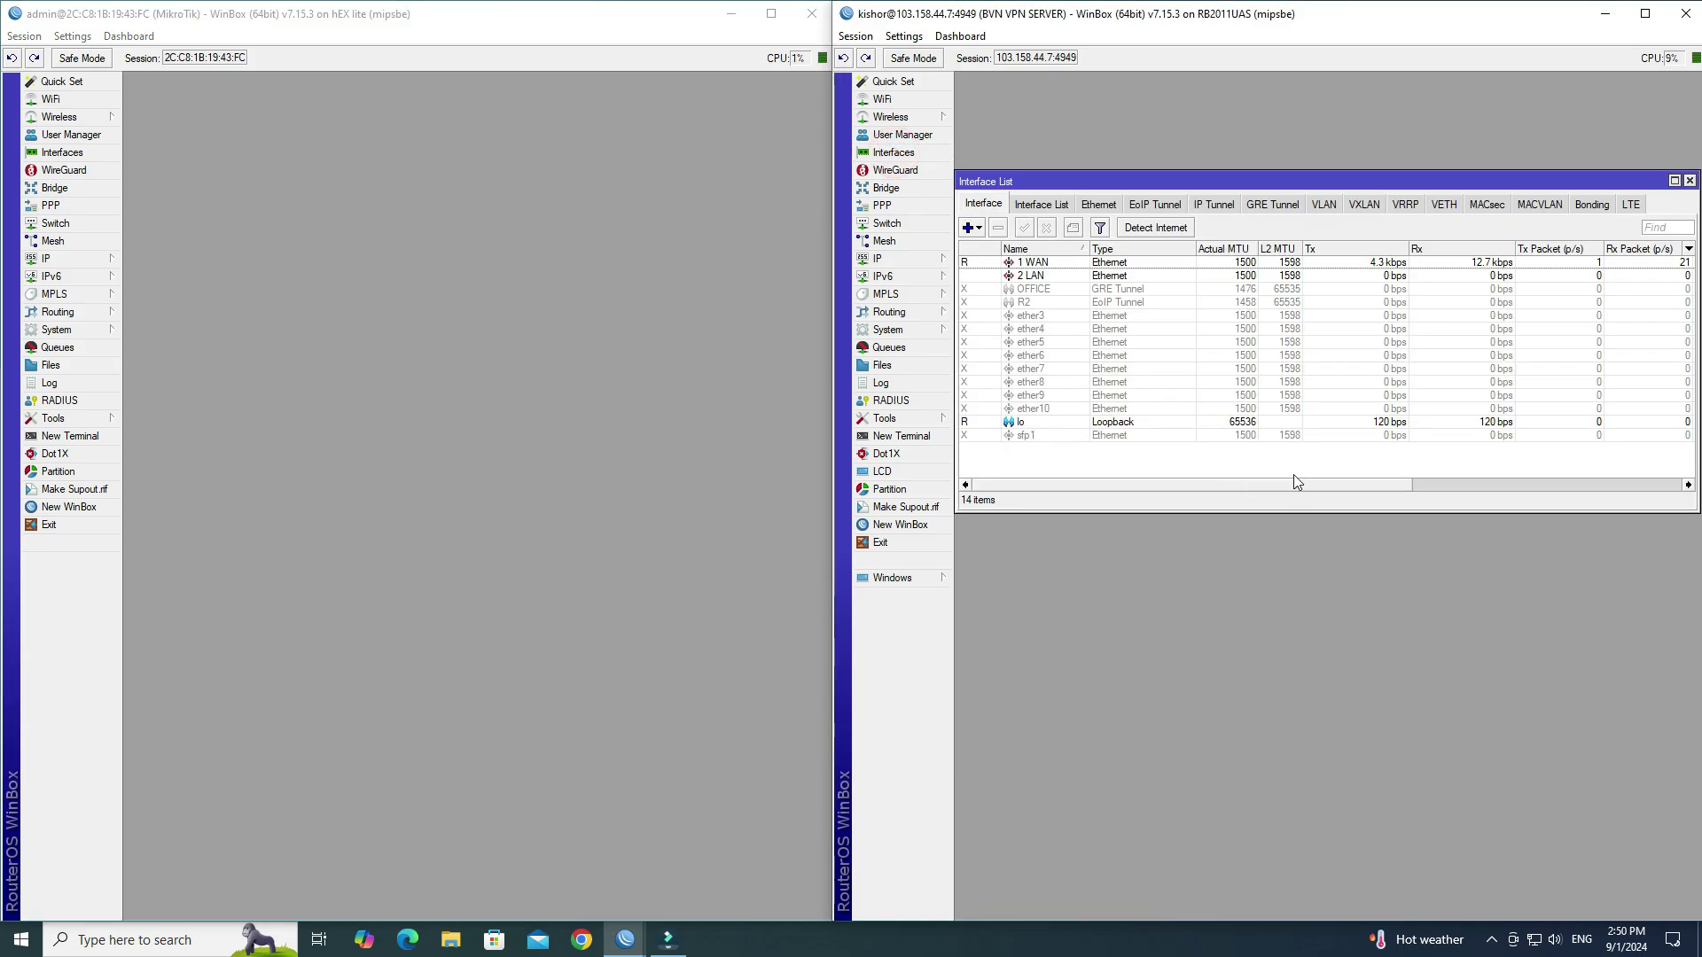
pyautogui.click(1214, 206)
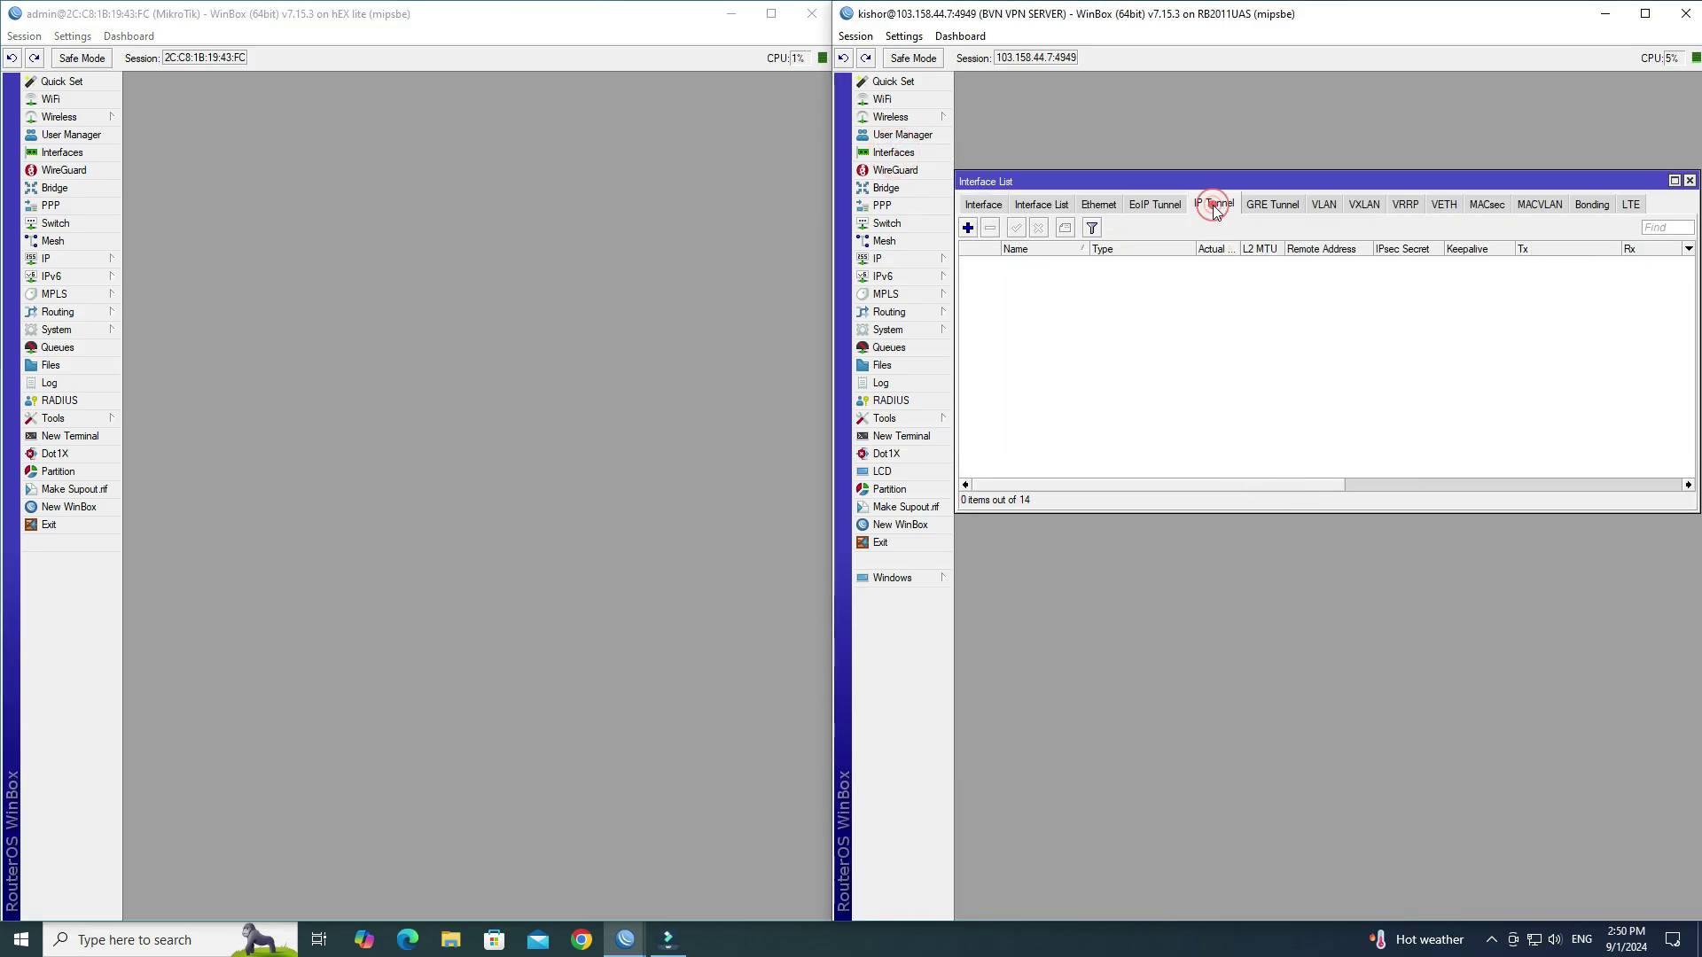
pyautogui.click(967, 228)
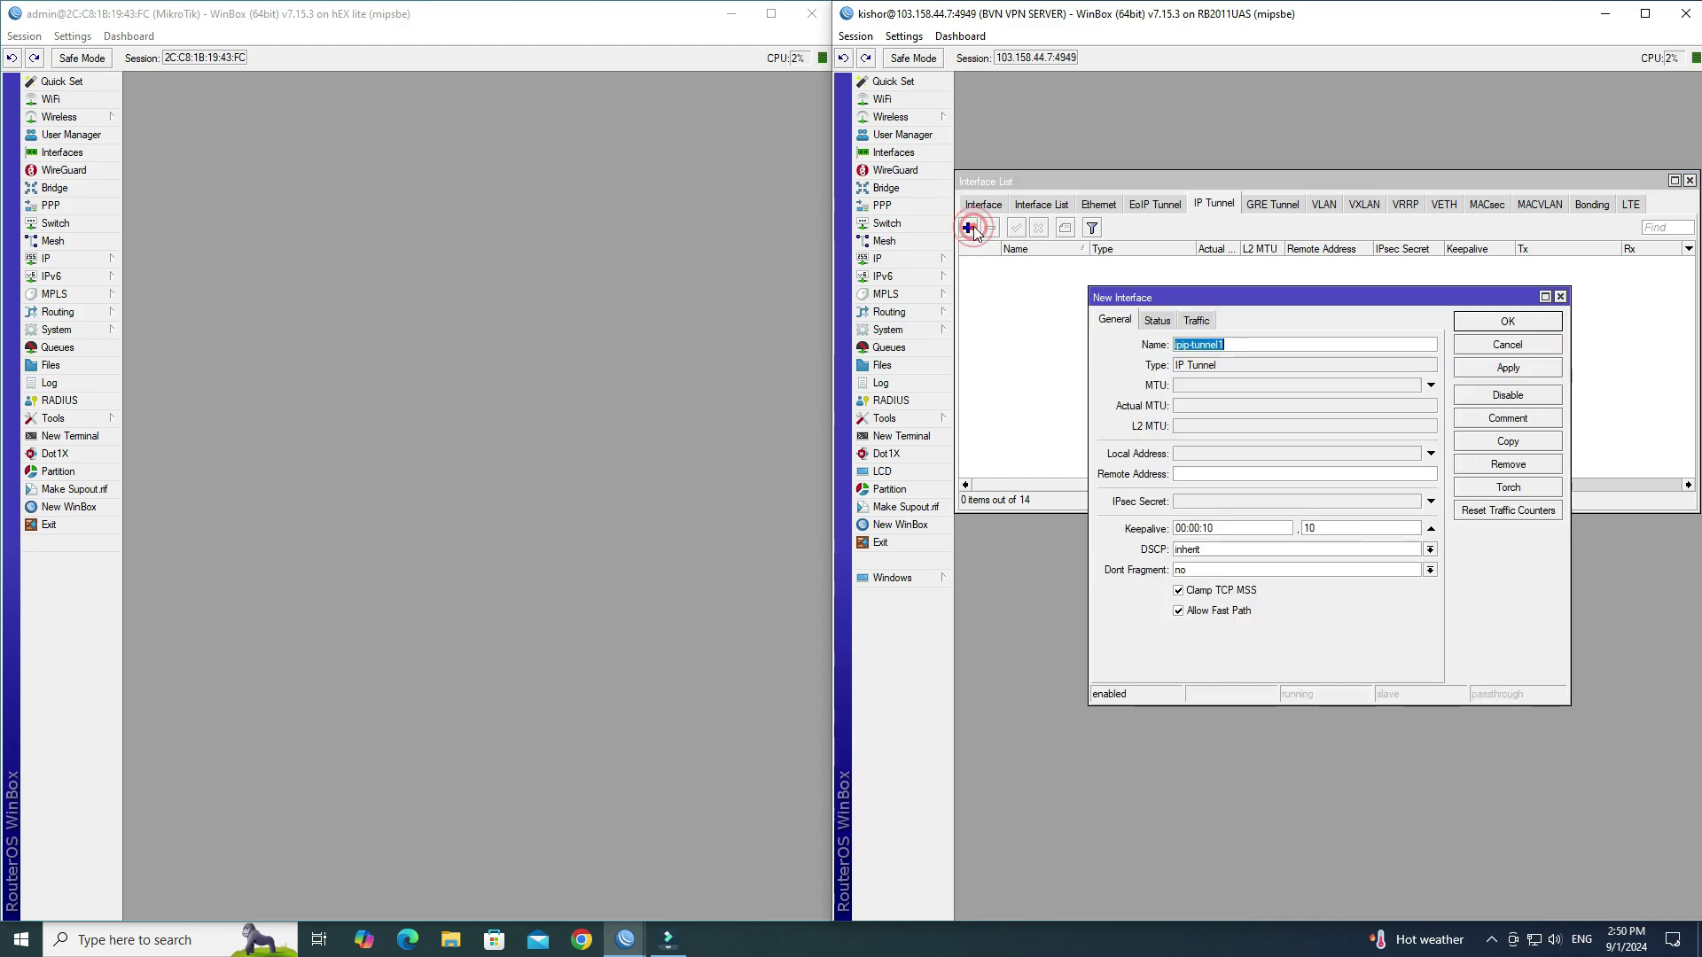
pyautogui.click(1220, 342)
pyautogui.doubleClick(1277, 344)
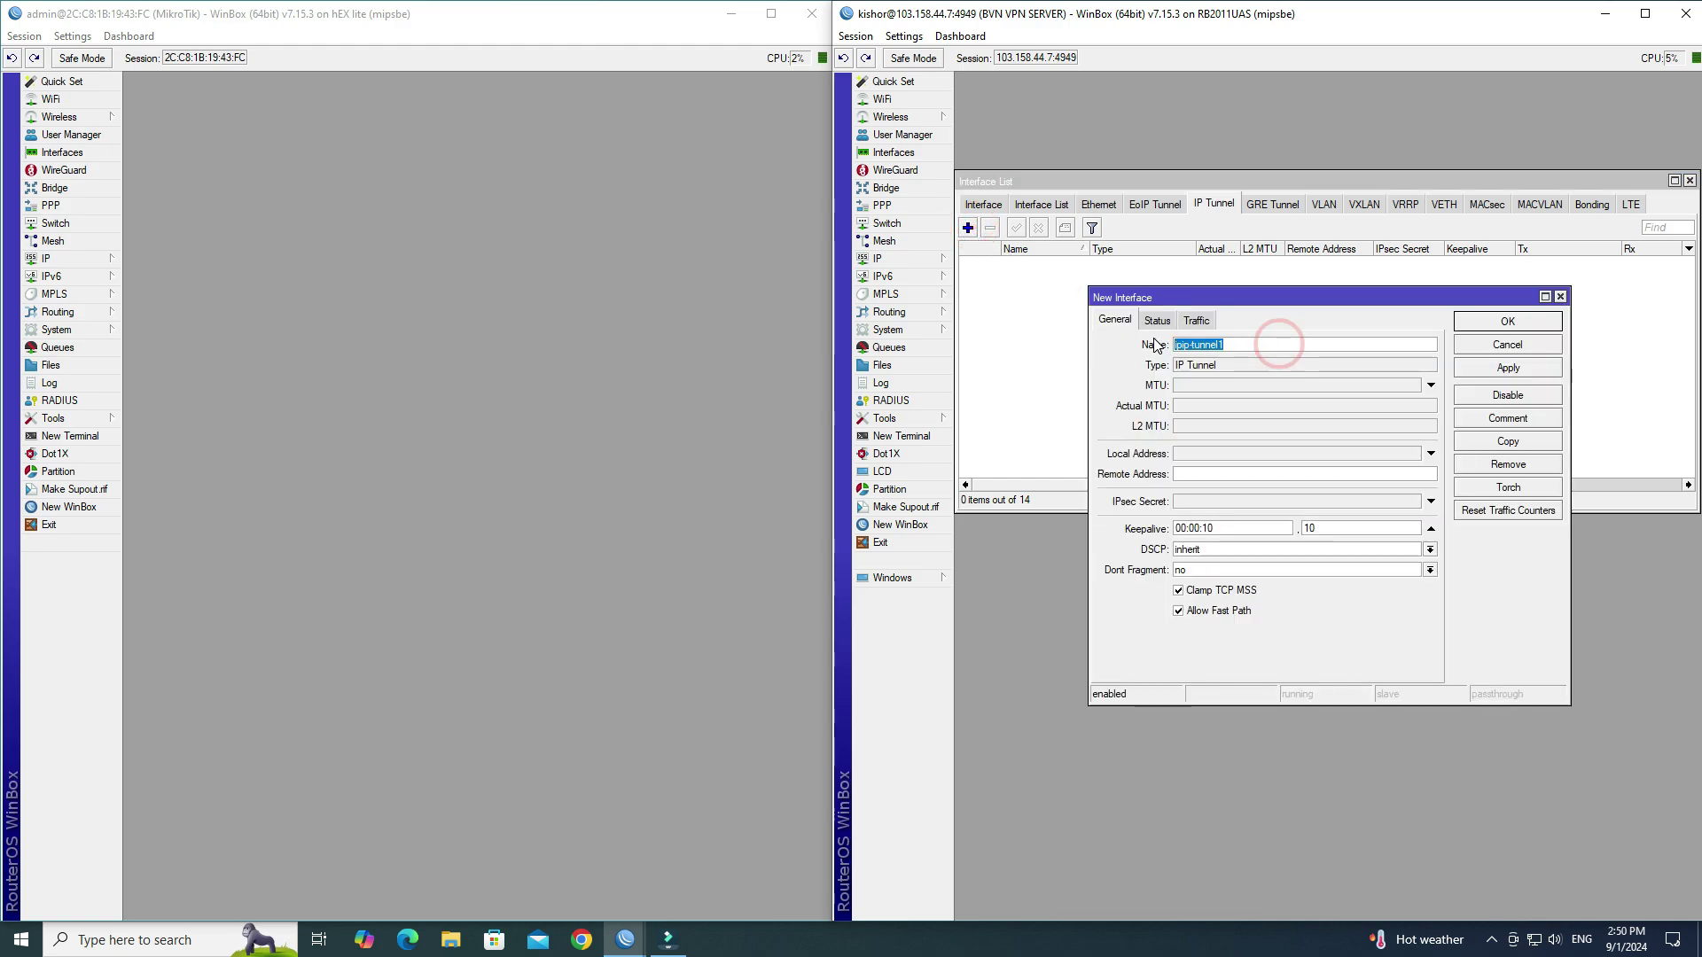
pyautogui.write('IPTunnel - Branch')
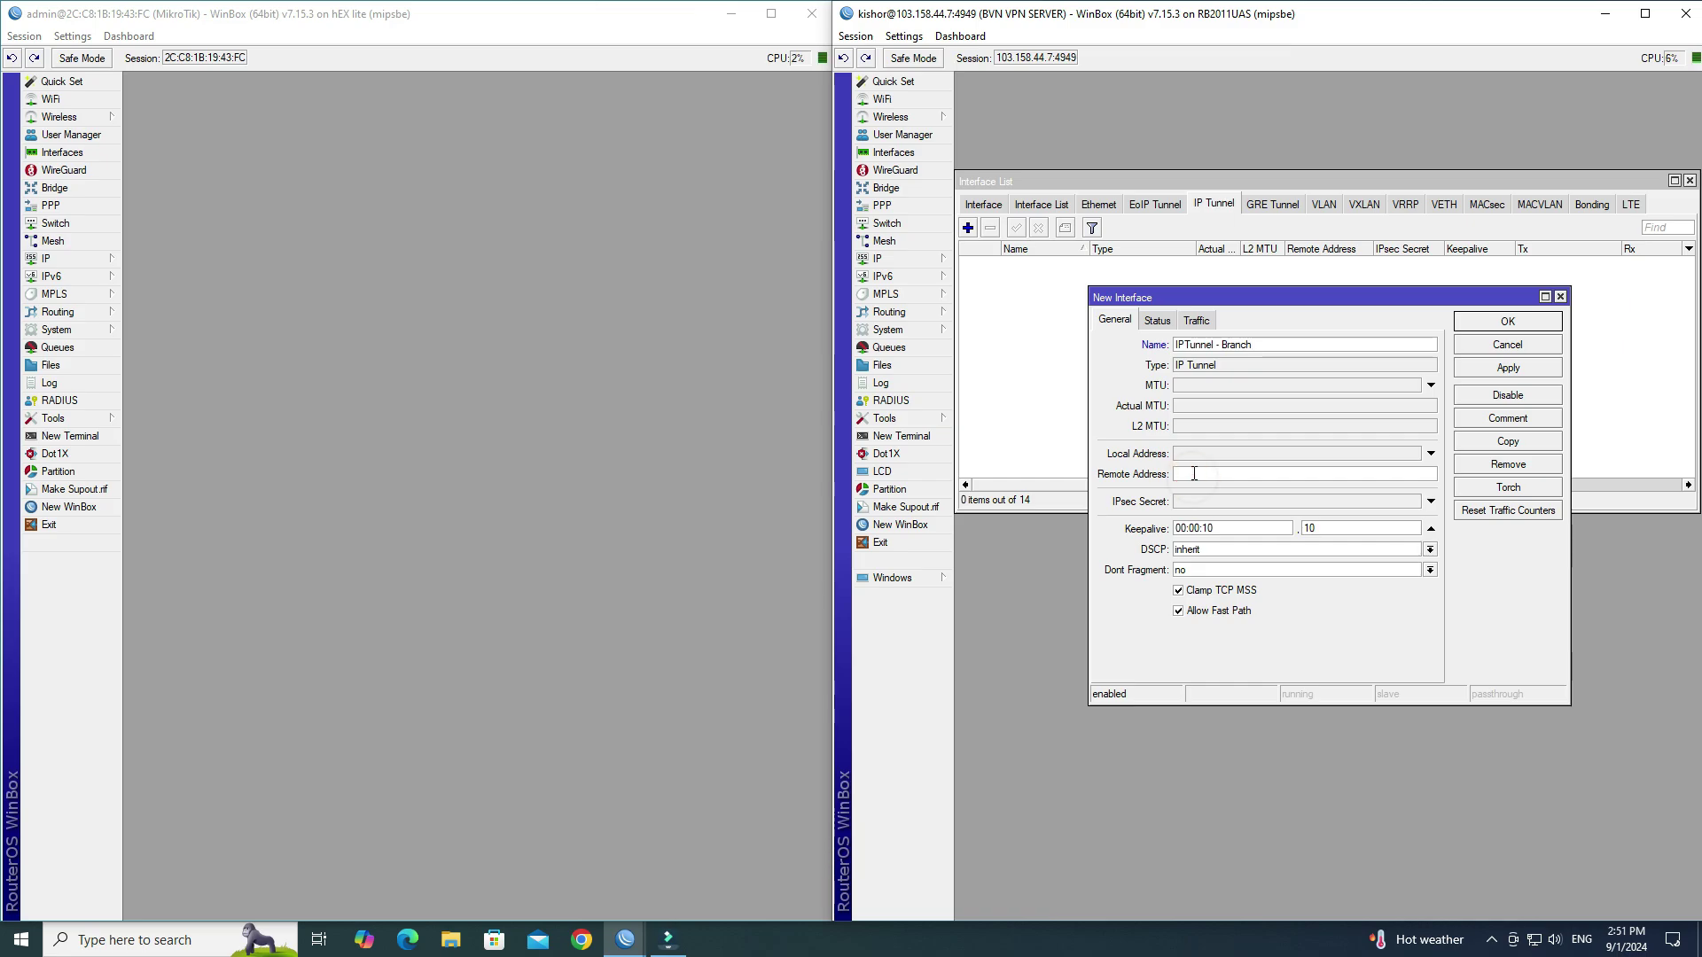
# Look up the Site A router's WAN address and set the Branch tunnel's remote address to 103.158.44.222
pyautogui.click(68, 255)
pyautogui.click(154, 278)
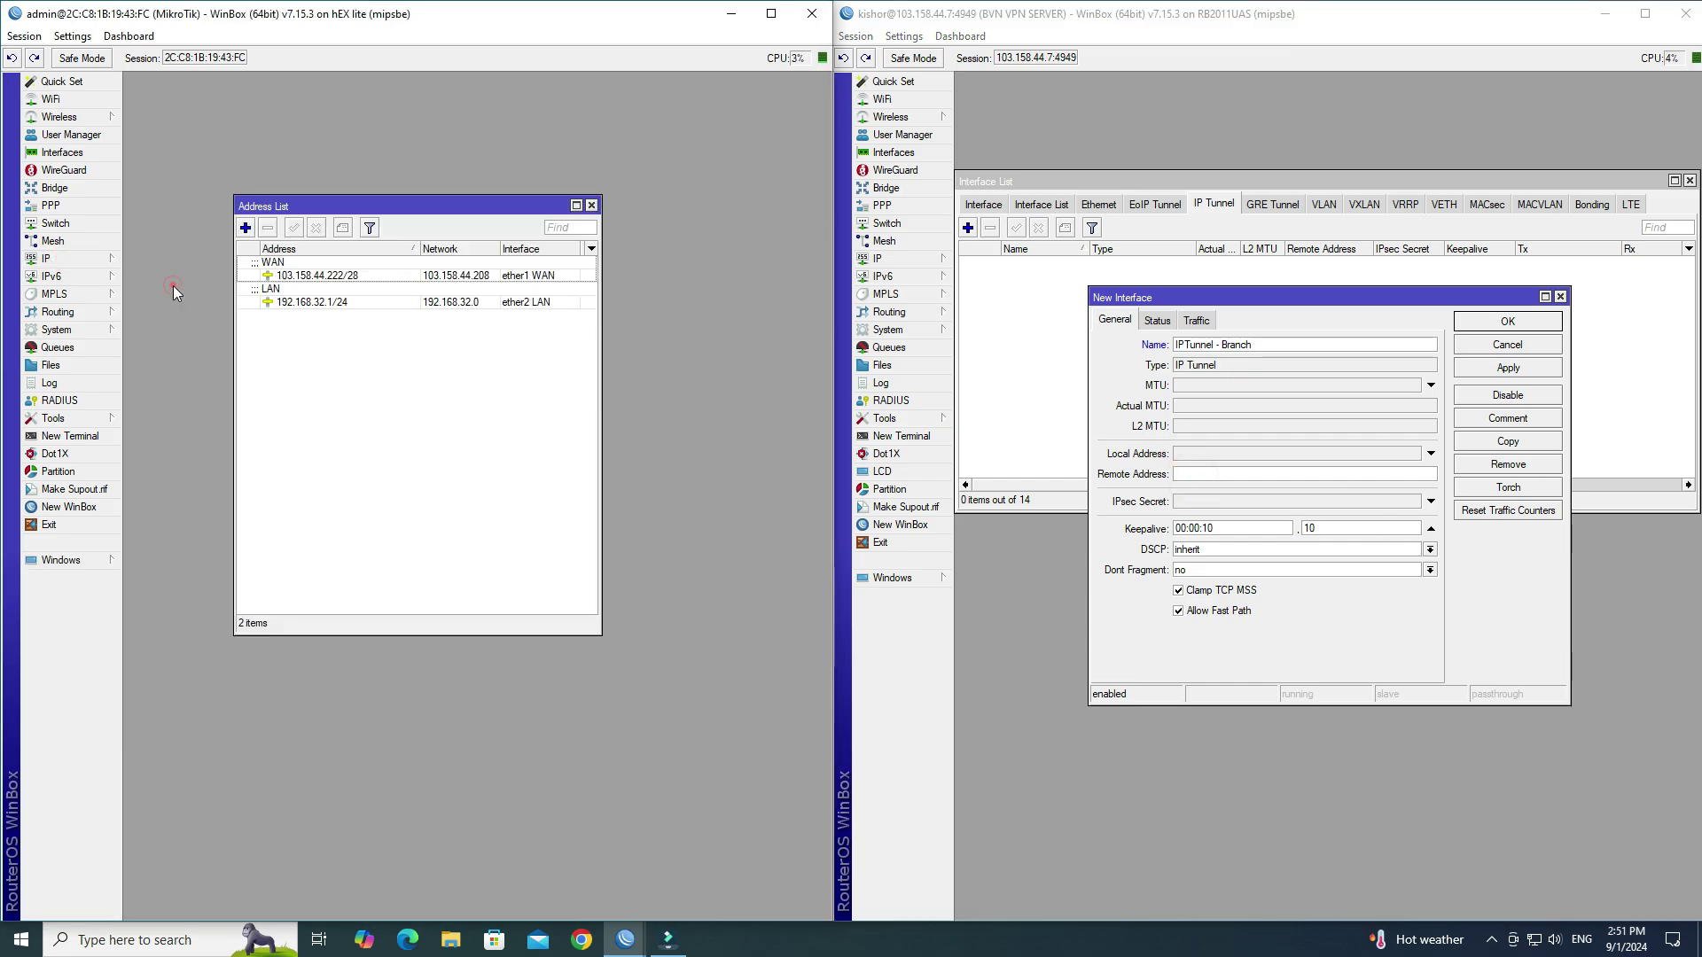
pyautogui.click(315, 276)
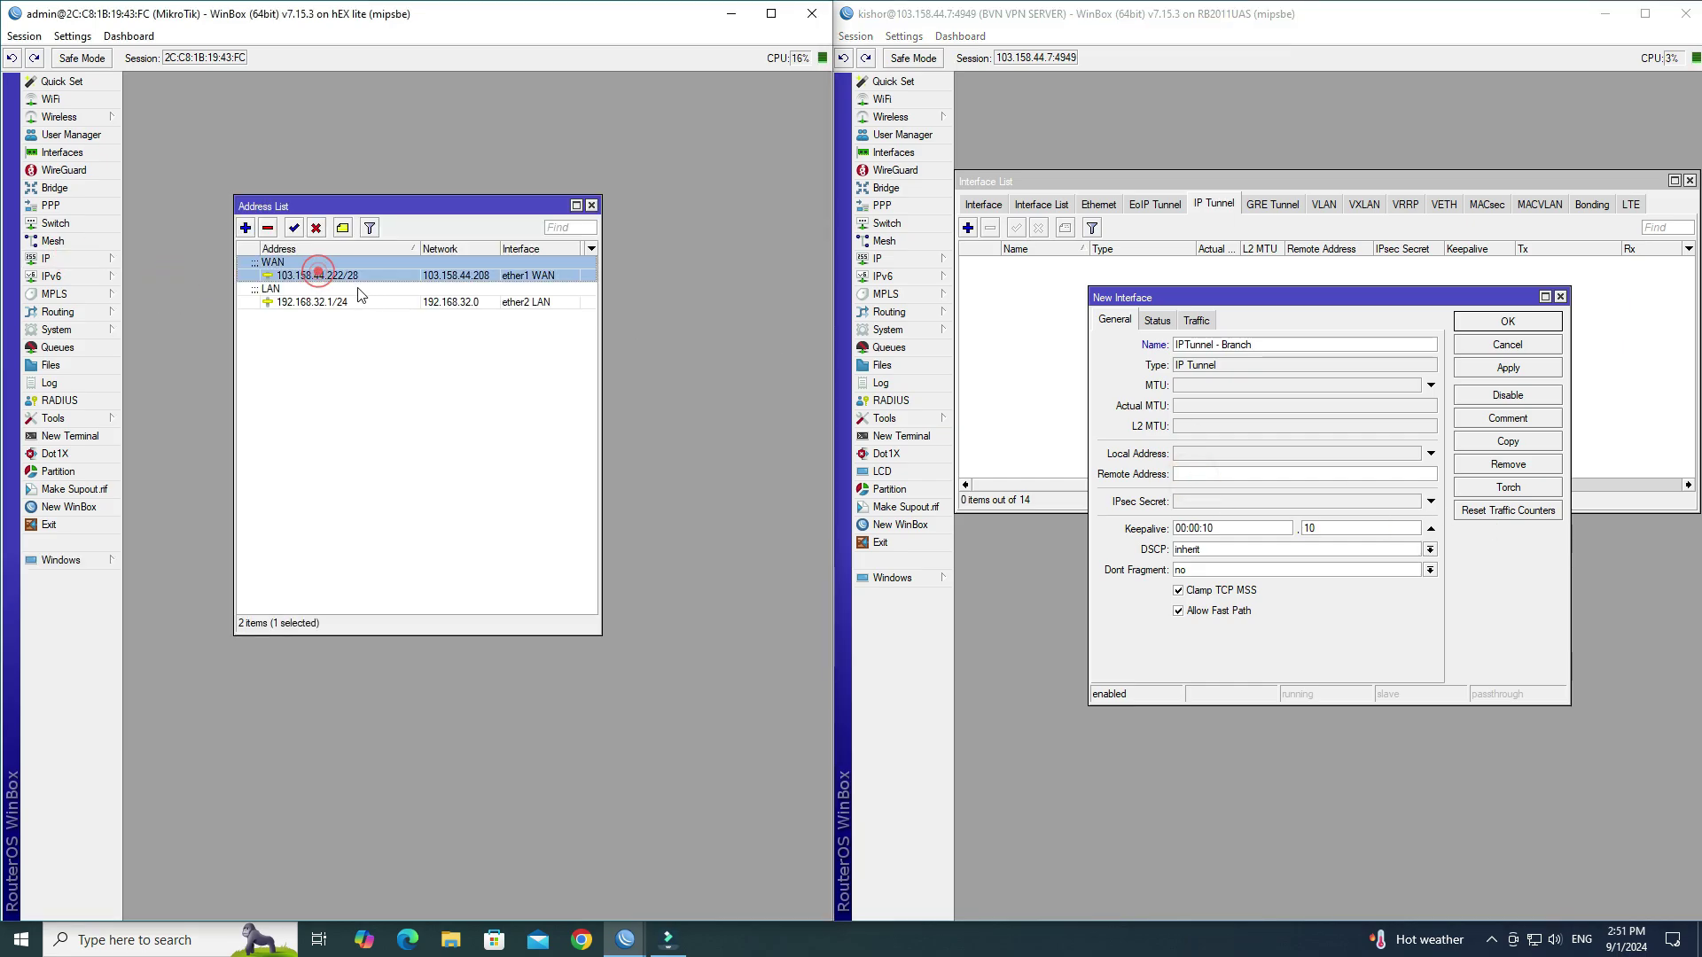
pyautogui.click(591, 206)
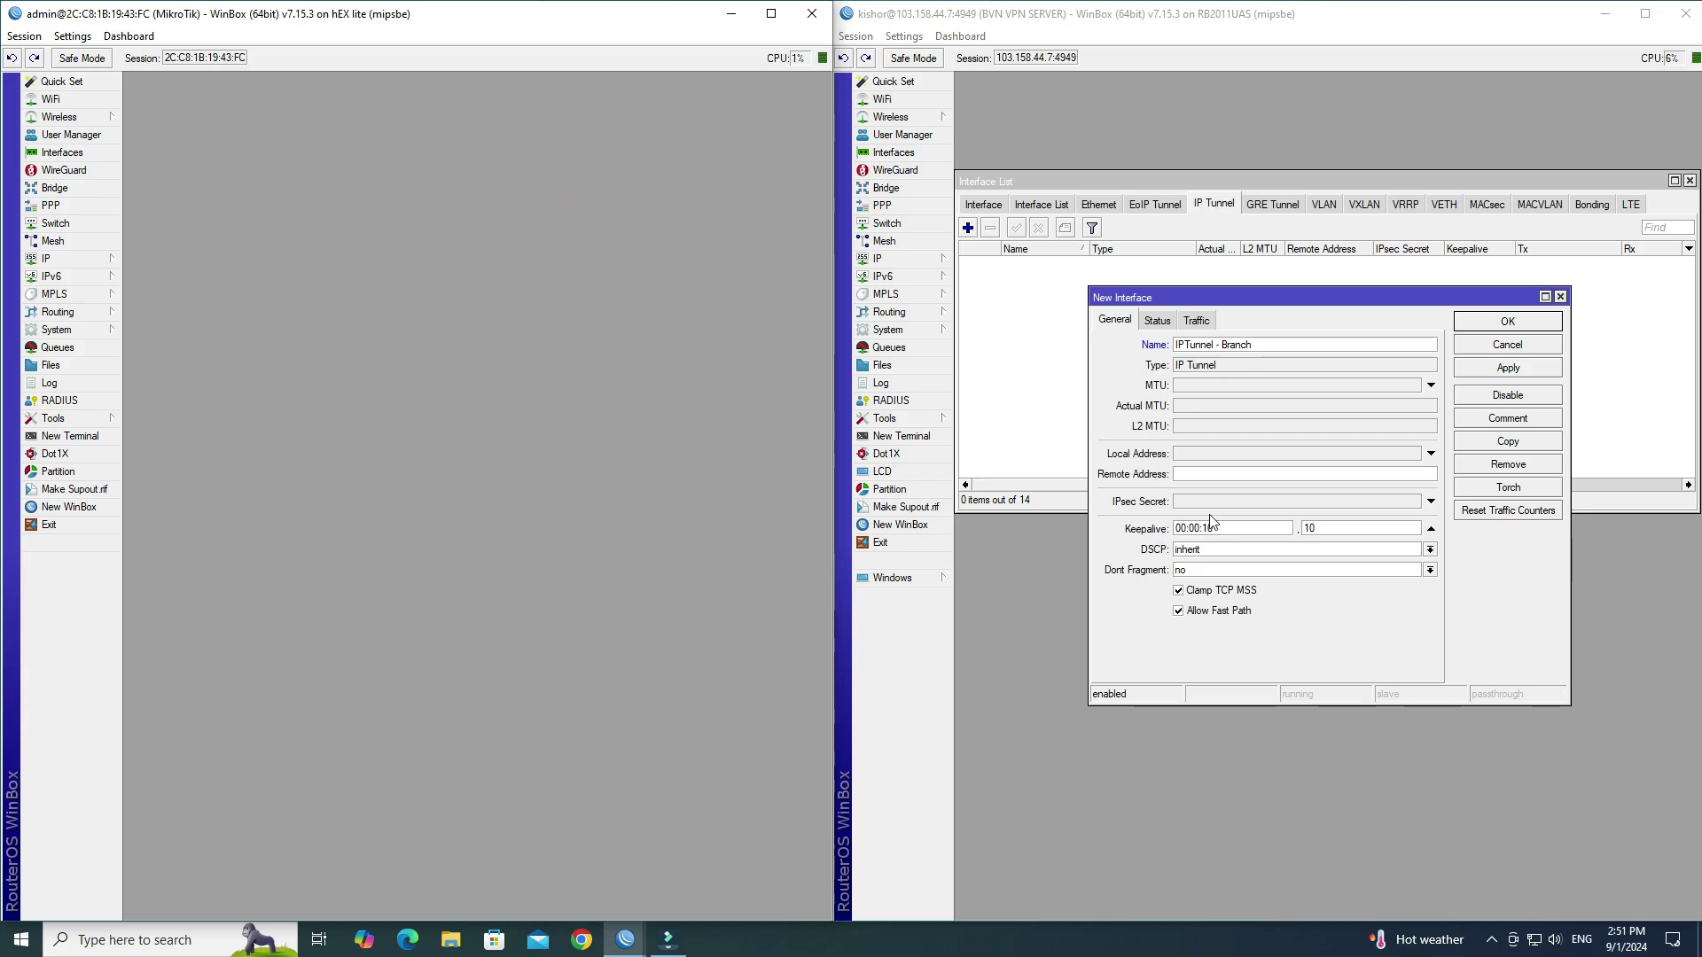
pyautogui.click(1207, 476)
pyautogui.write('103.158.44.222')
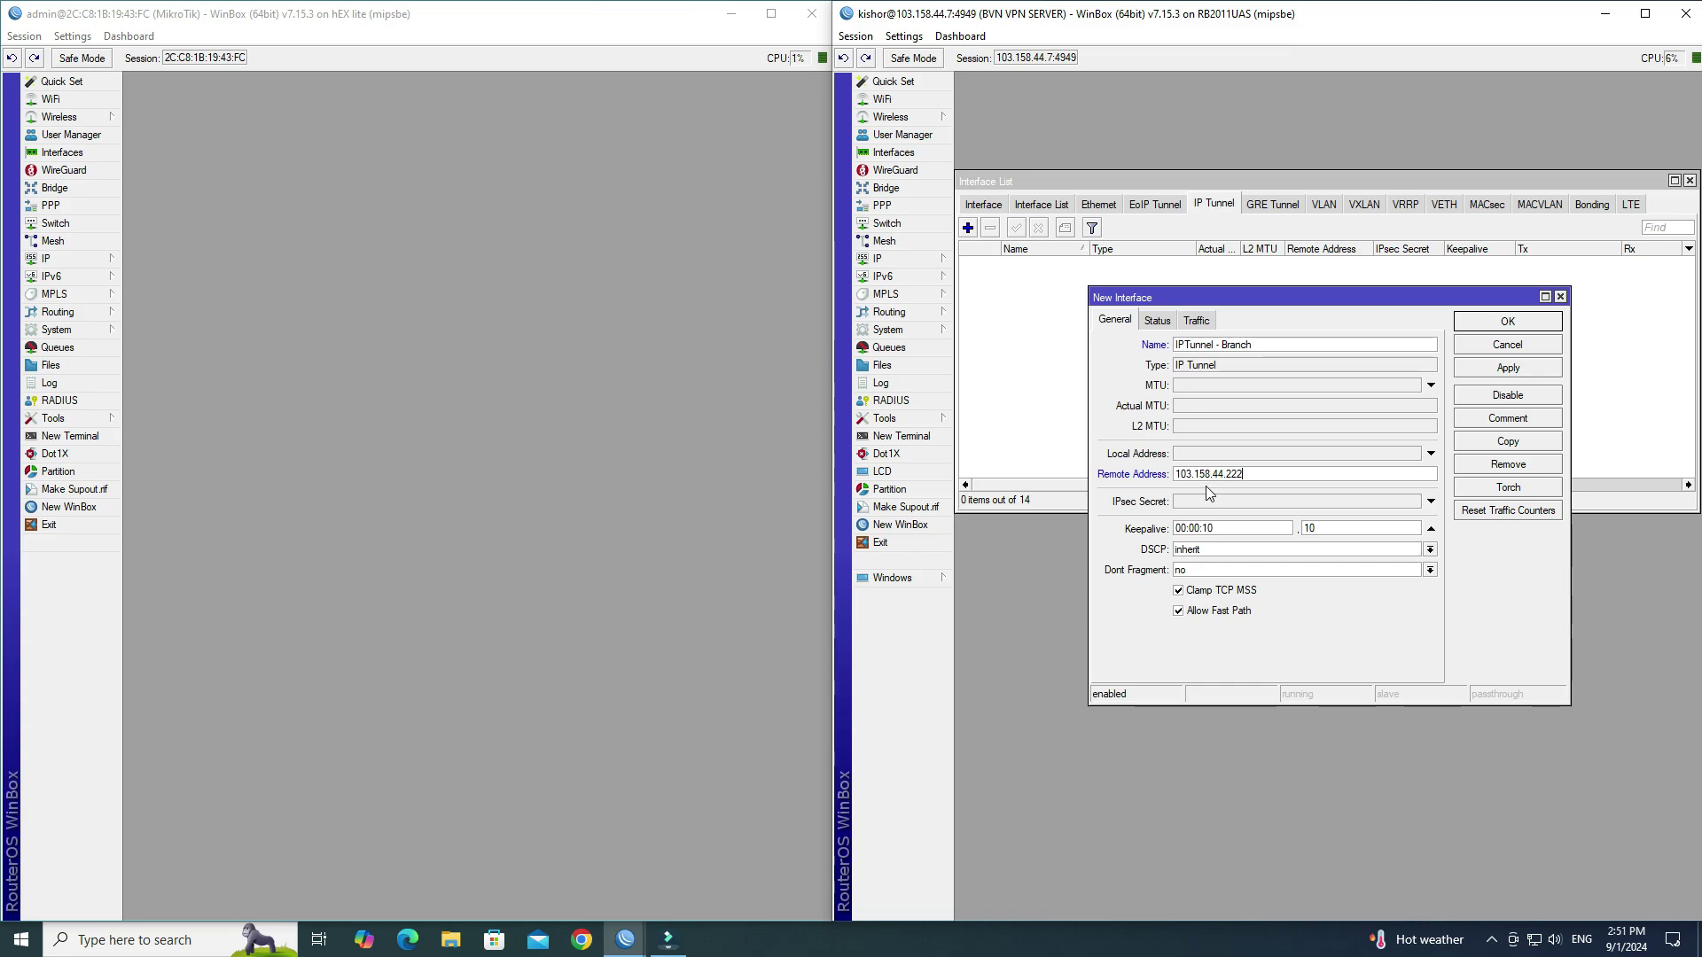
# Enter the IPsec secret for the Branch tunnel, disable Allow Fast Path, and save the interface
pyautogui.click(1209, 499)
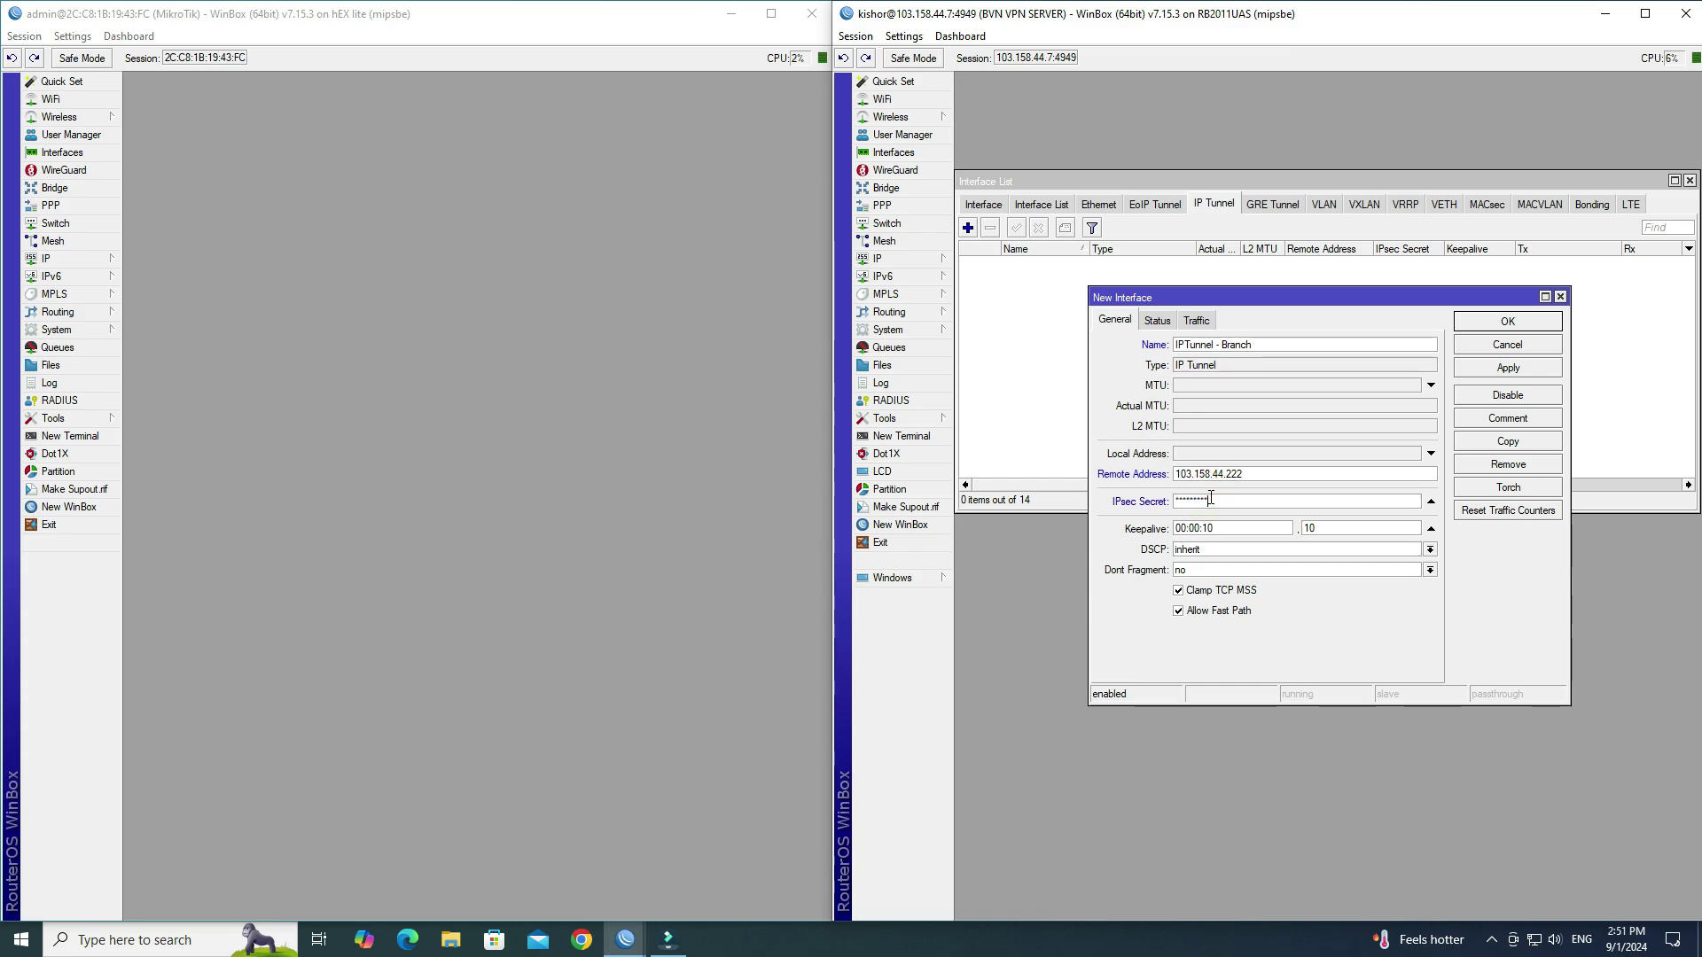
pyautogui.click(1179, 610)
pyautogui.click(1526, 367)
pyautogui.click(1508, 322)
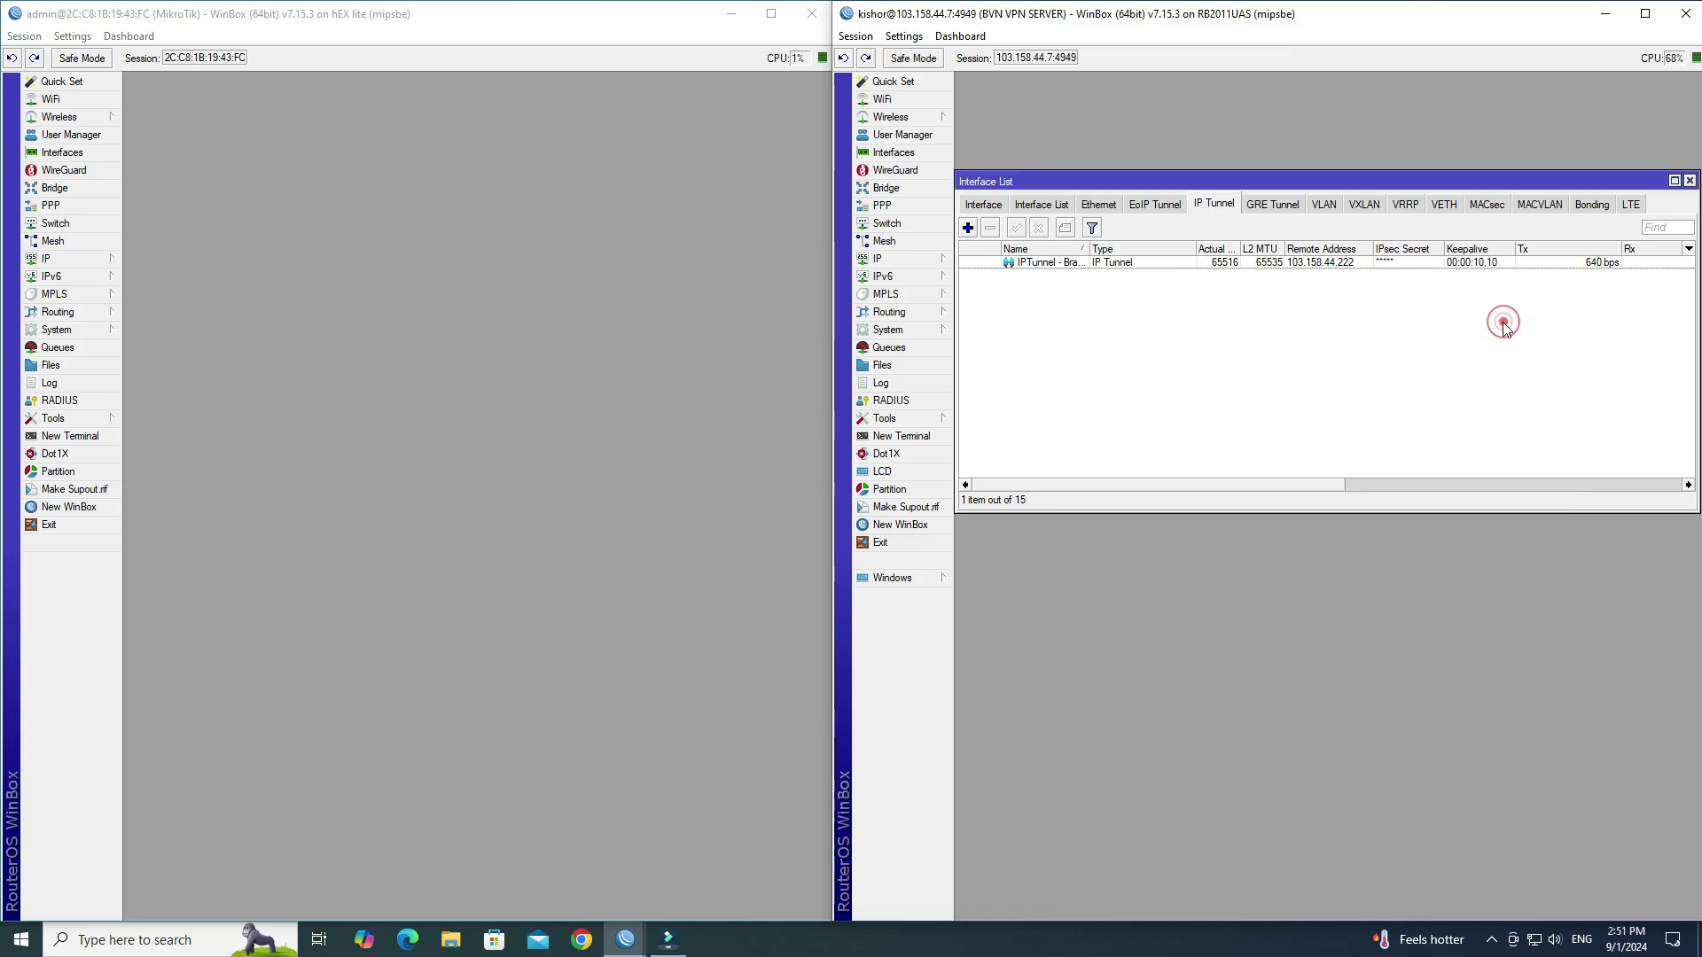
# Check the link status and last link up time of the Branch and HQ tunnels on both routers
pyautogui.doubleClick(1262, 264)
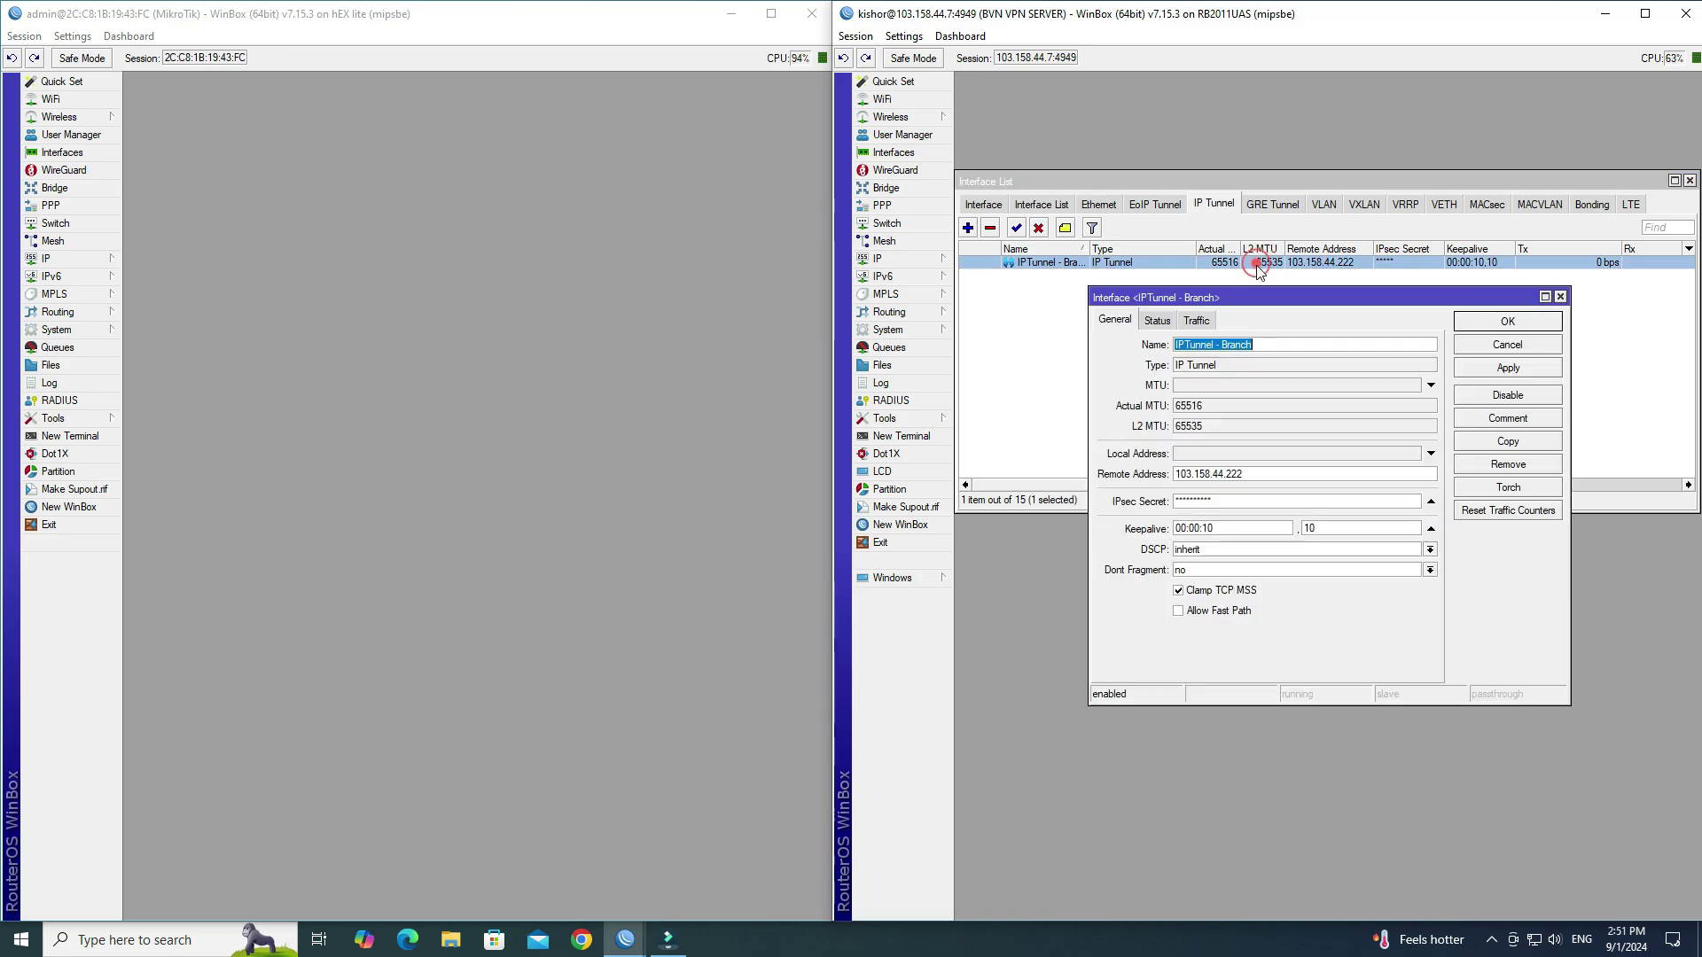
pyautogui.click(1157, 321)
pyautogui.moveTo(1201, 297); pyautogui.dragTo(1199, 265)
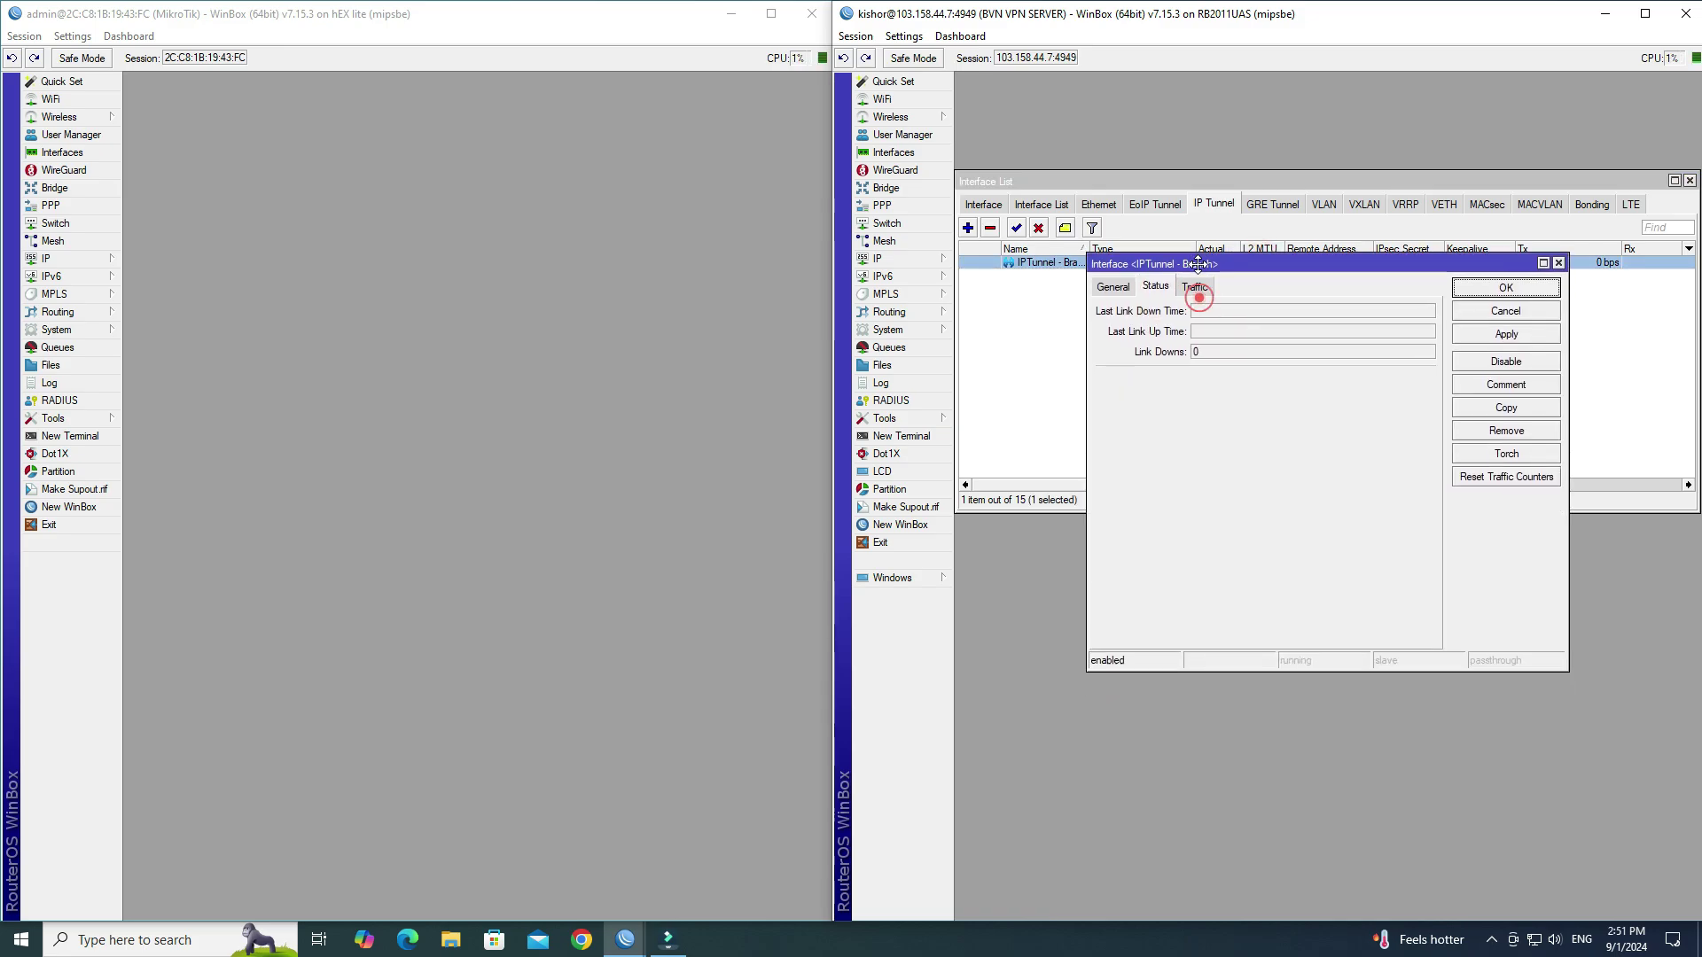
pyautogui.click(50, 257)
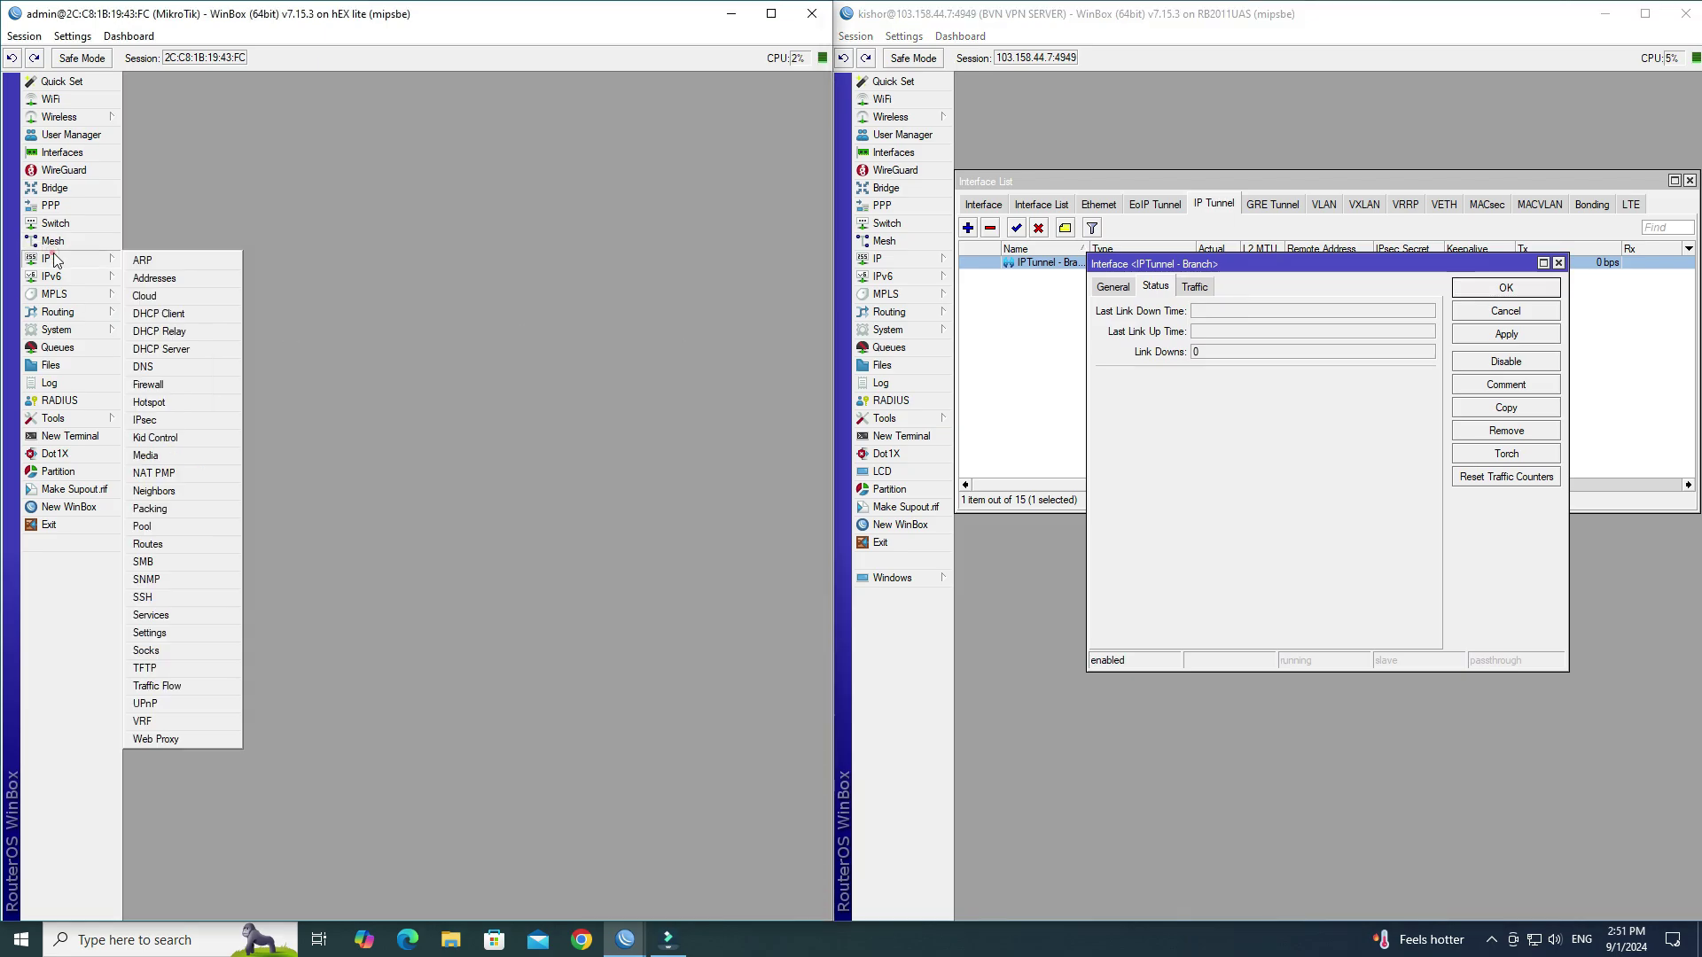
pyautogui.click(62, 151)
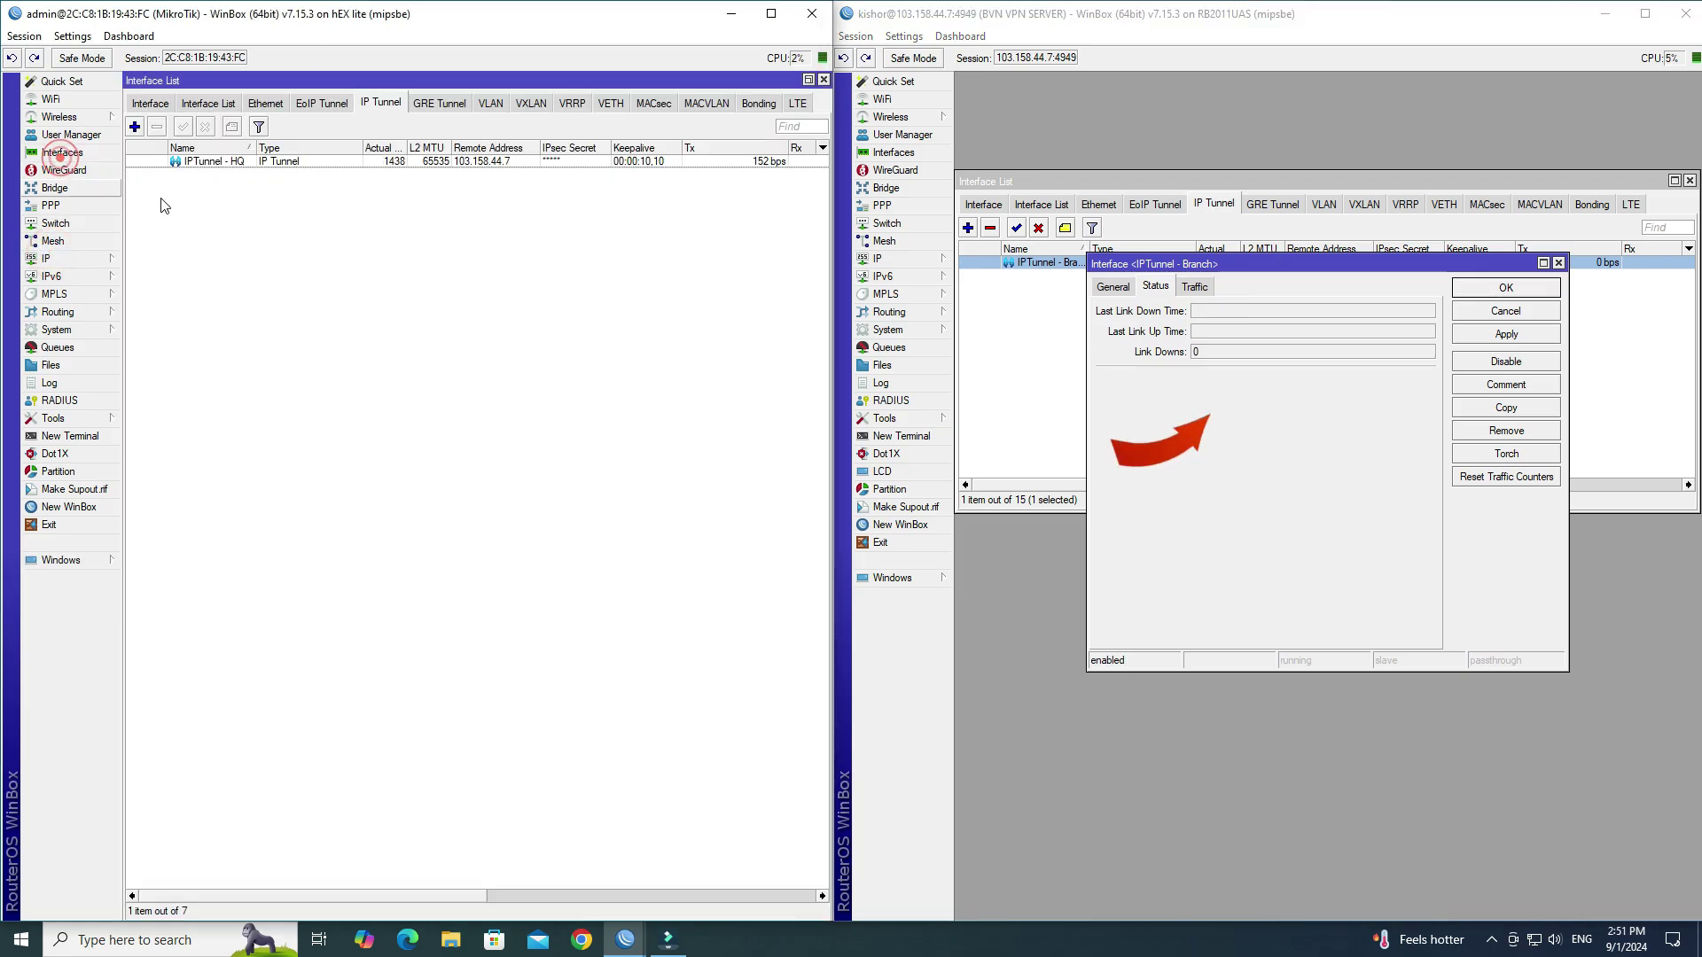
pyautogui.doubleClick(311, 164)
pyautogui.click(299, 304)
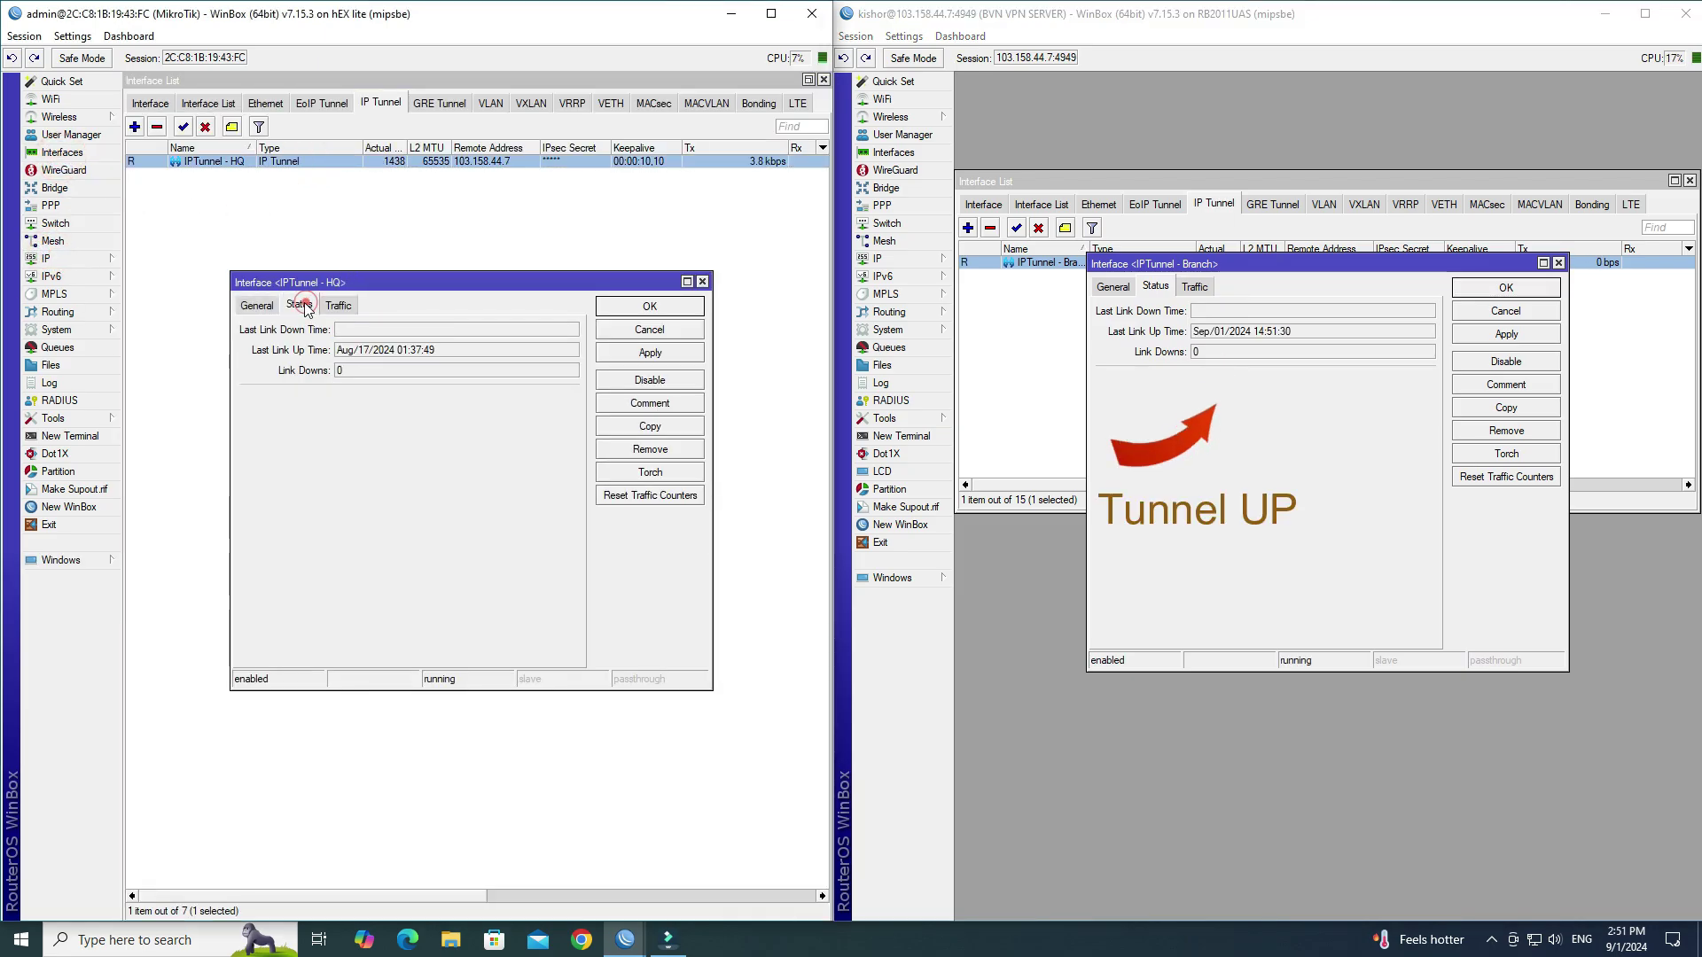
pyautogui.moveTo(448, 349); pyautogui.dragTo(335, 349)
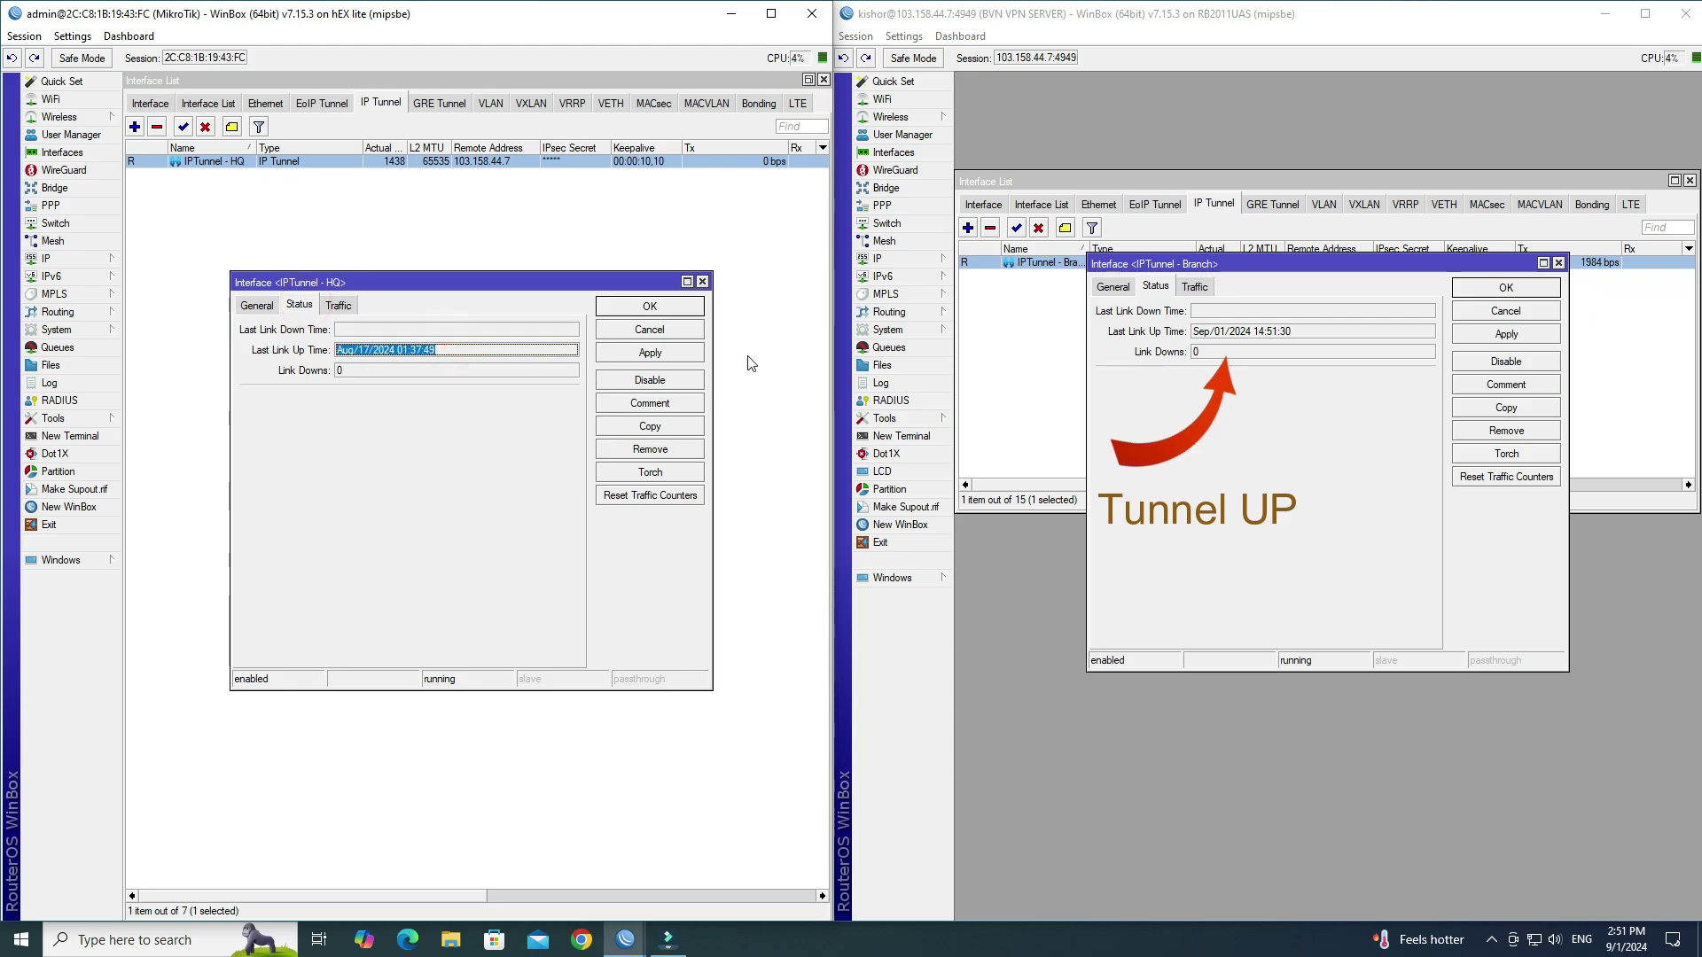
pyautogui.moveTo(1299, 332); pyautogui.dragTo(1192, 331)
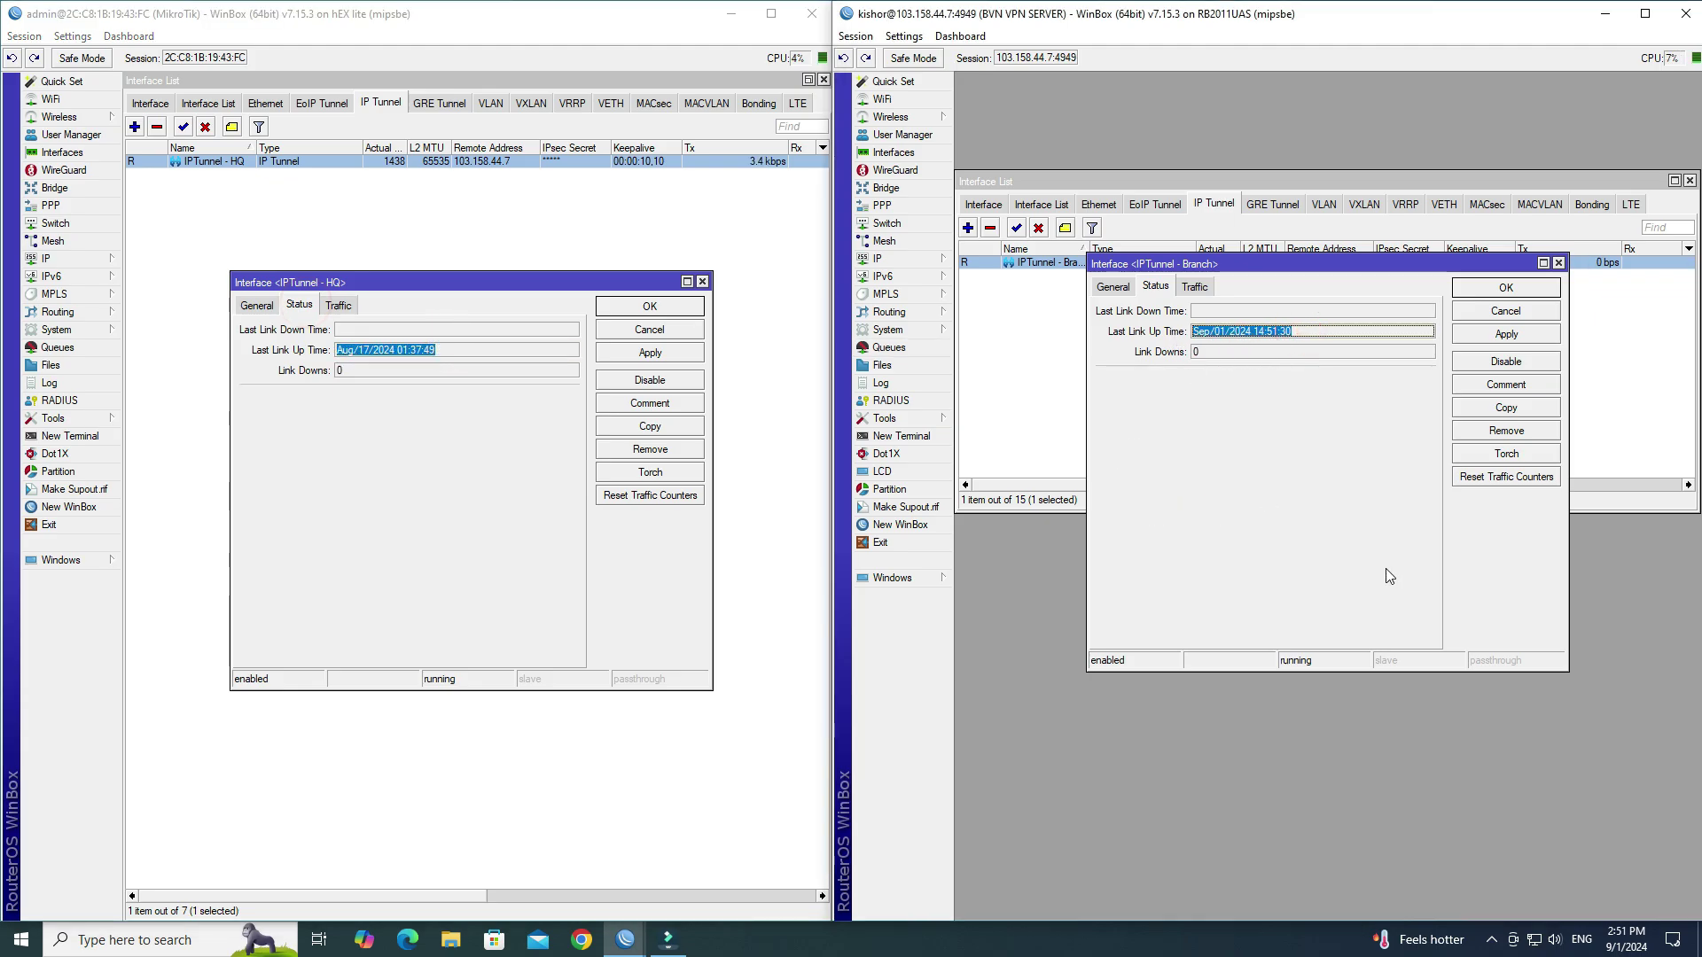
# Close the tunnel details and the interface lists on both routers
pyautogui.click(1505, 310)
pyautogui.click(1689, 180)
pyautogui.click(675, 330)
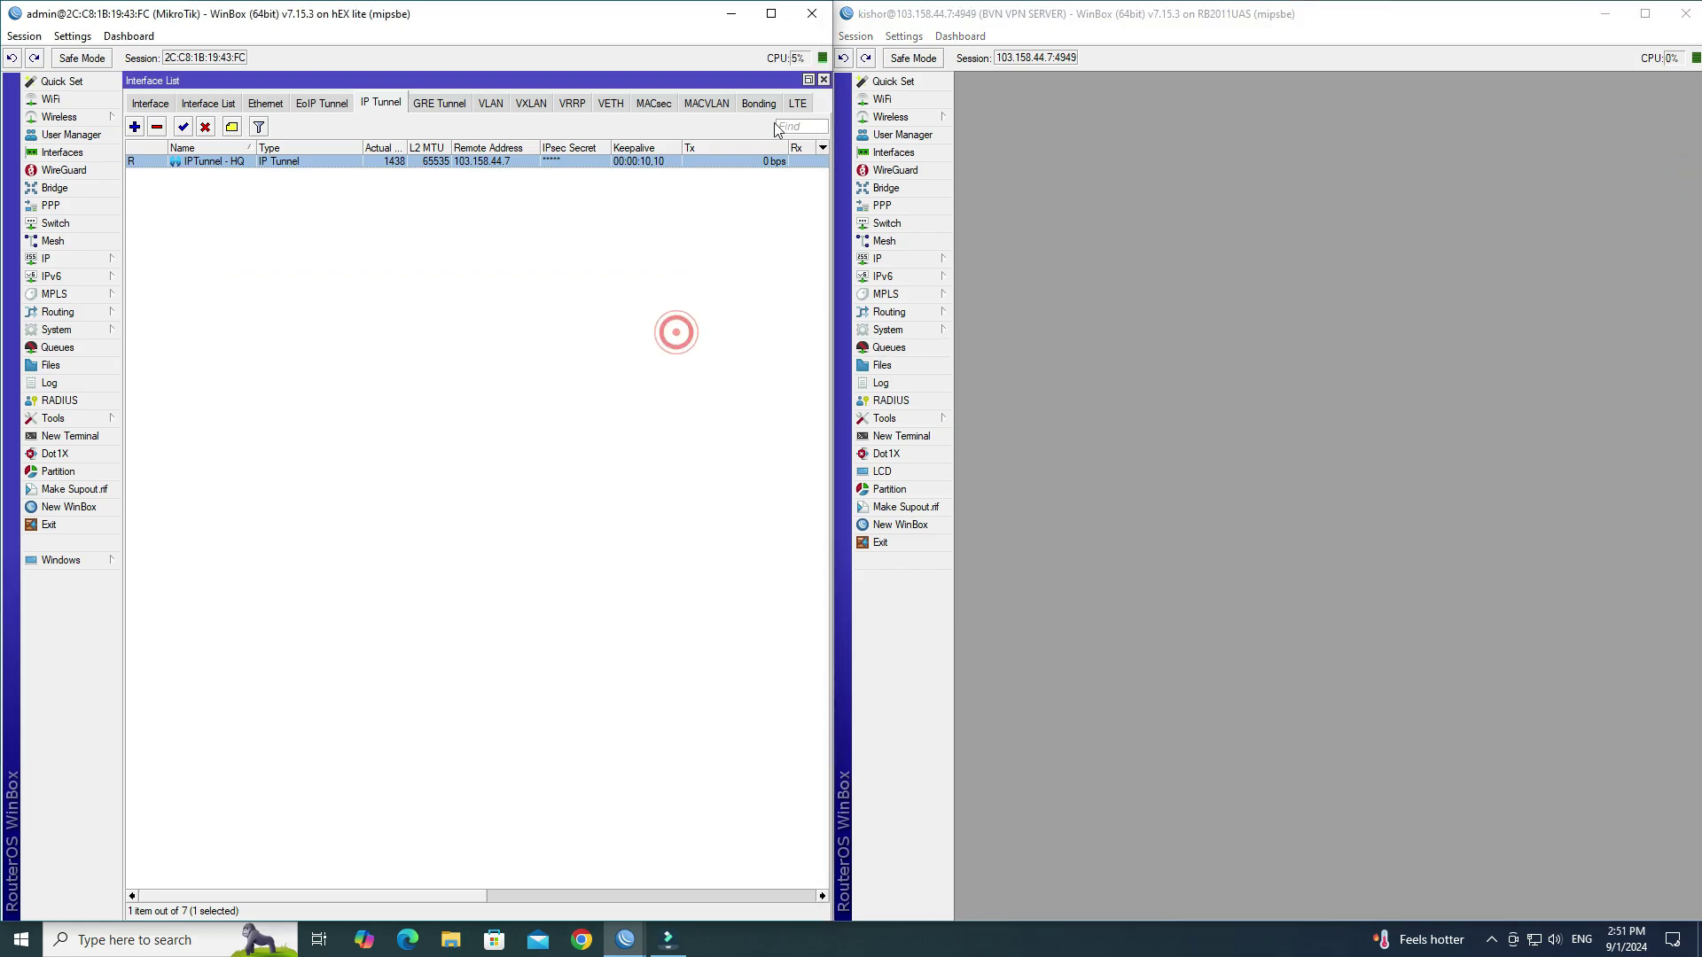
pyautogui.click(823, 80)
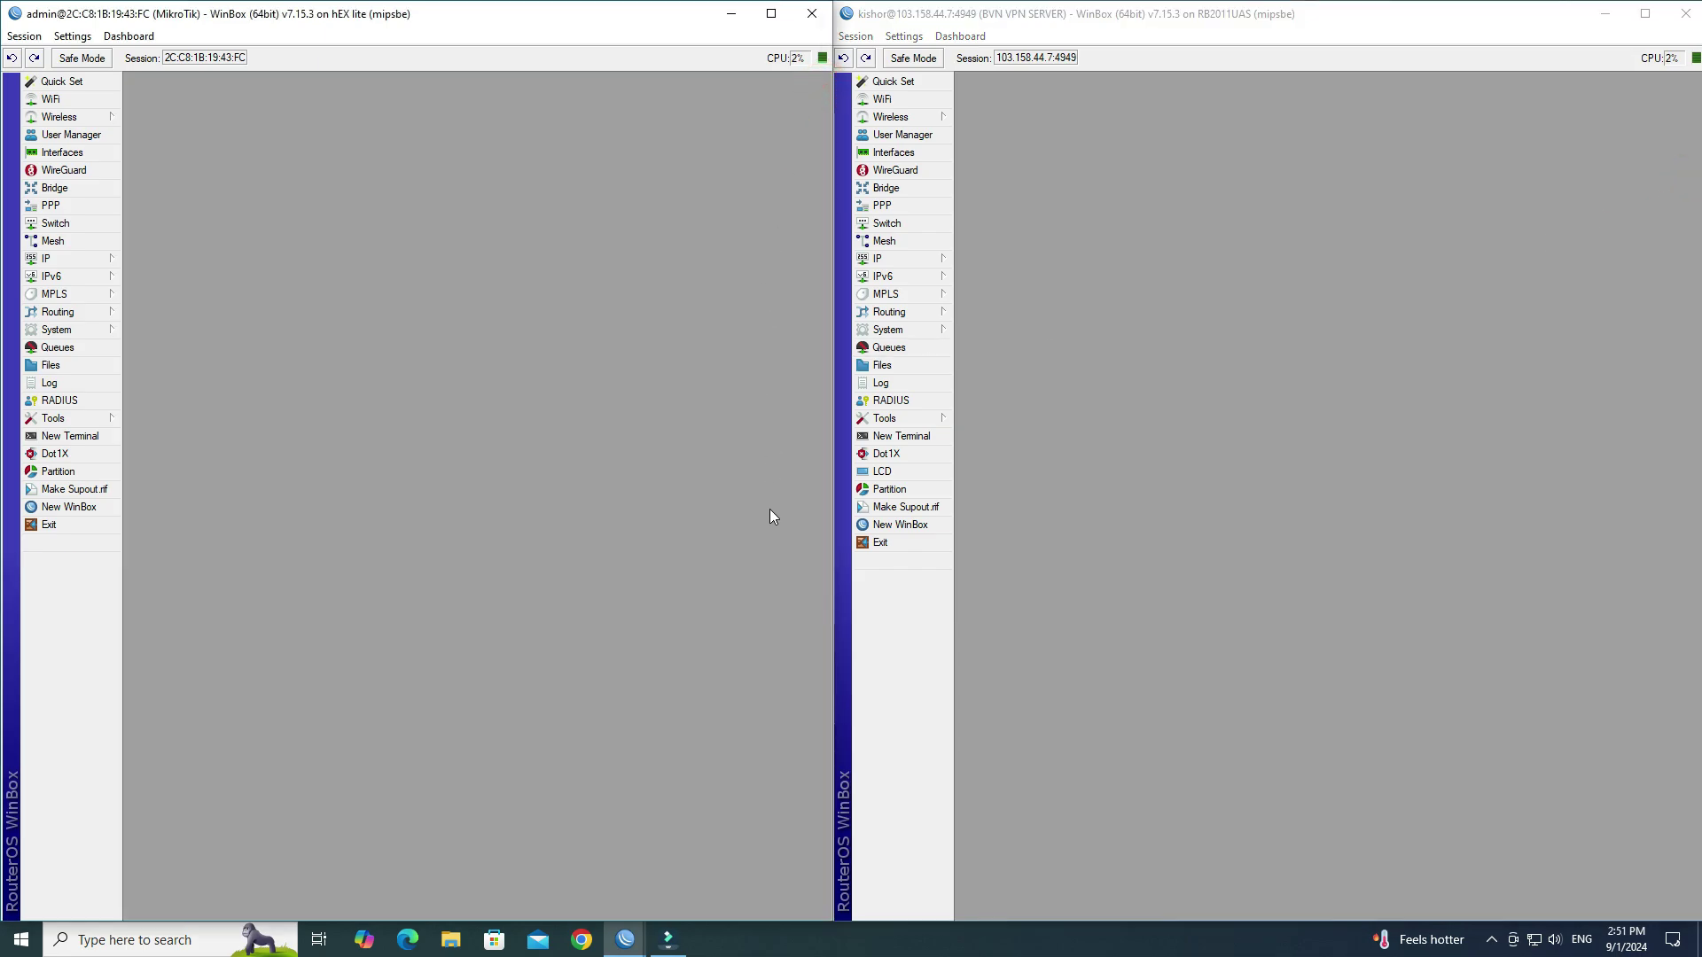
pyautogui.click(1347, 689)
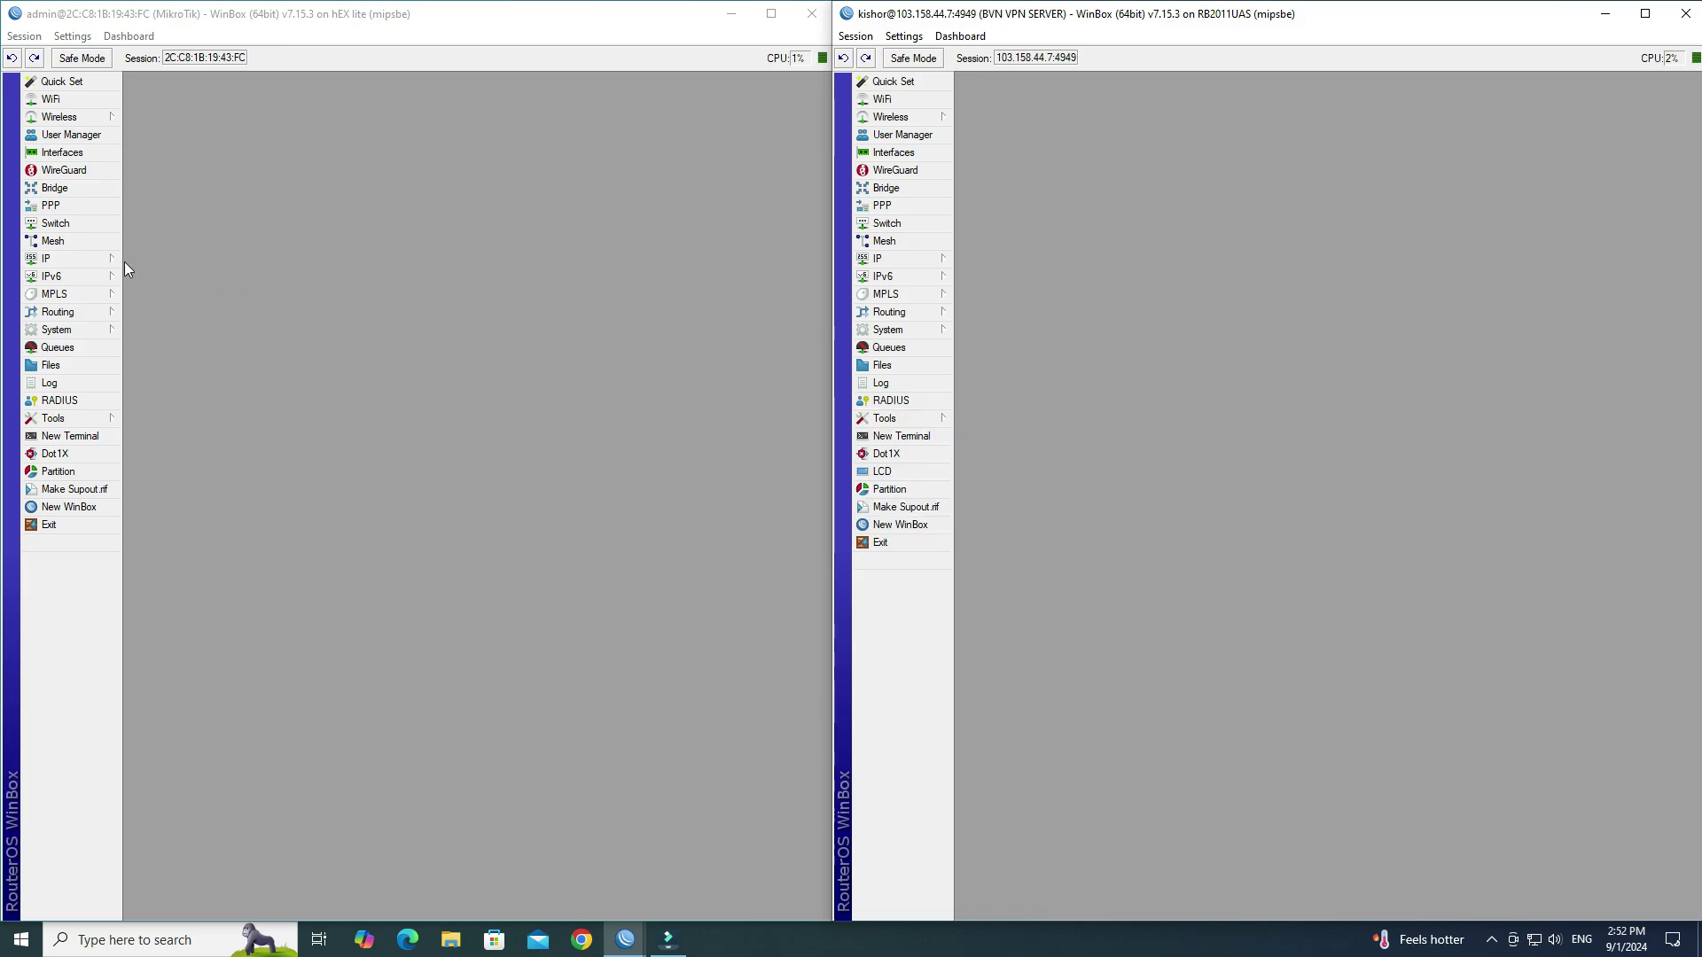
# Create a new IP address entry on the Site A router with the address 10.0.0.1/30
pyautogui.click(96, 259)
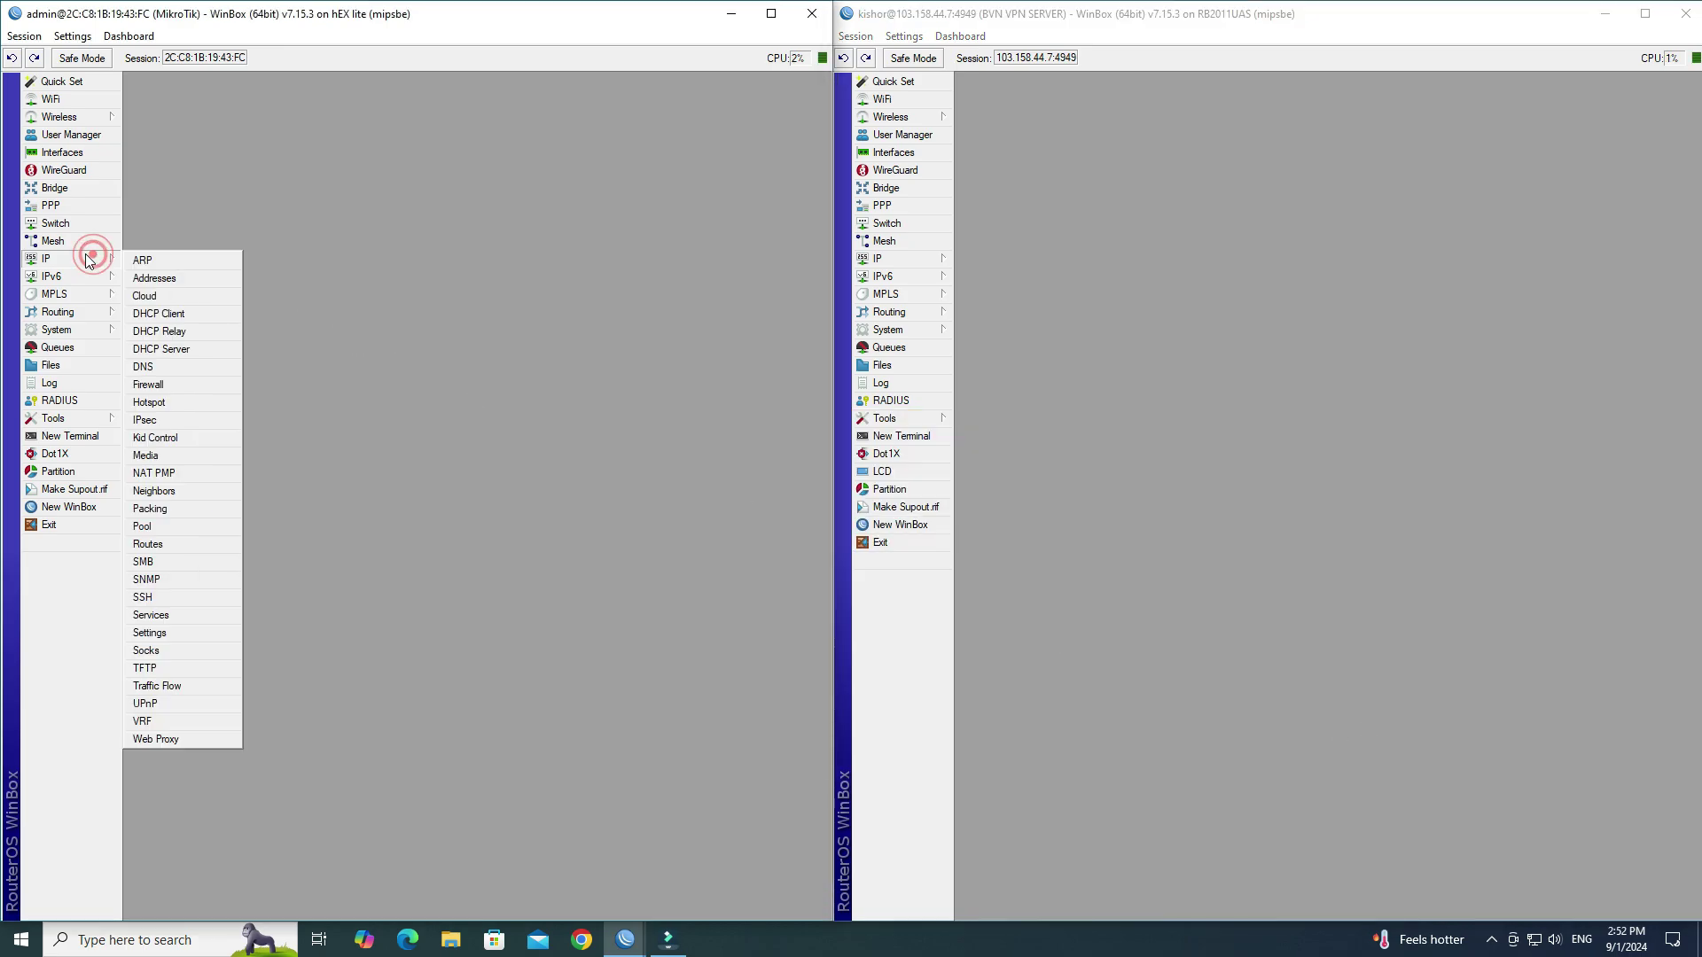
pyautogui.click(175, 277)
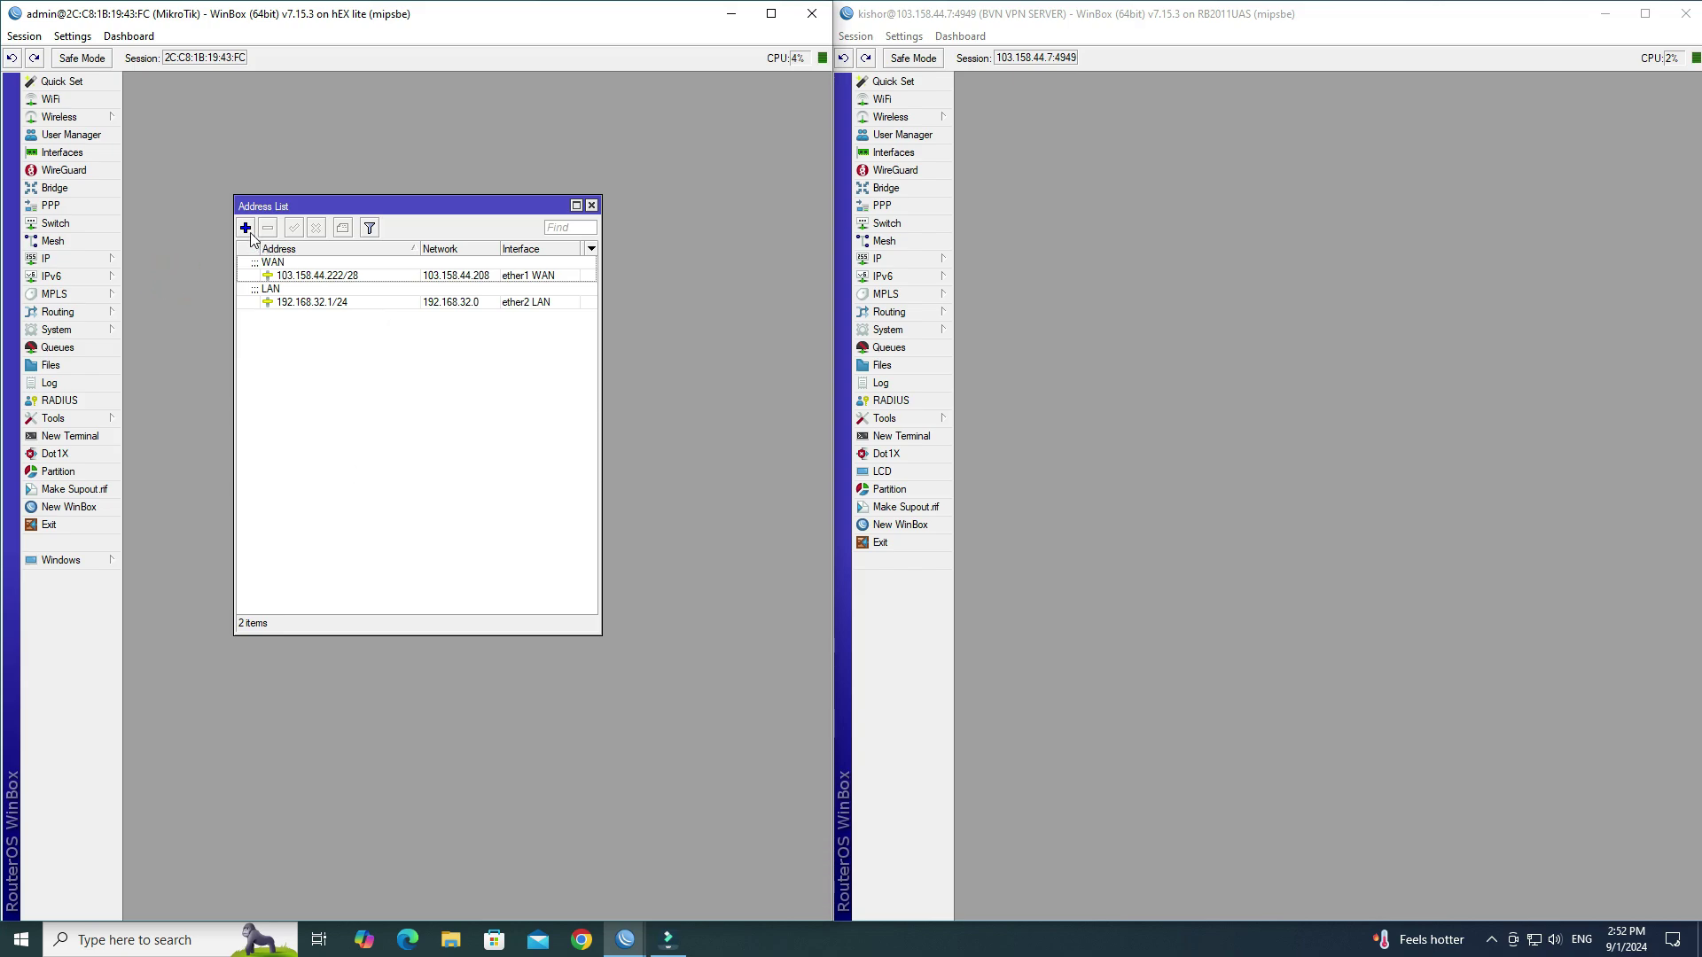
pyautogui.click(248, 231)
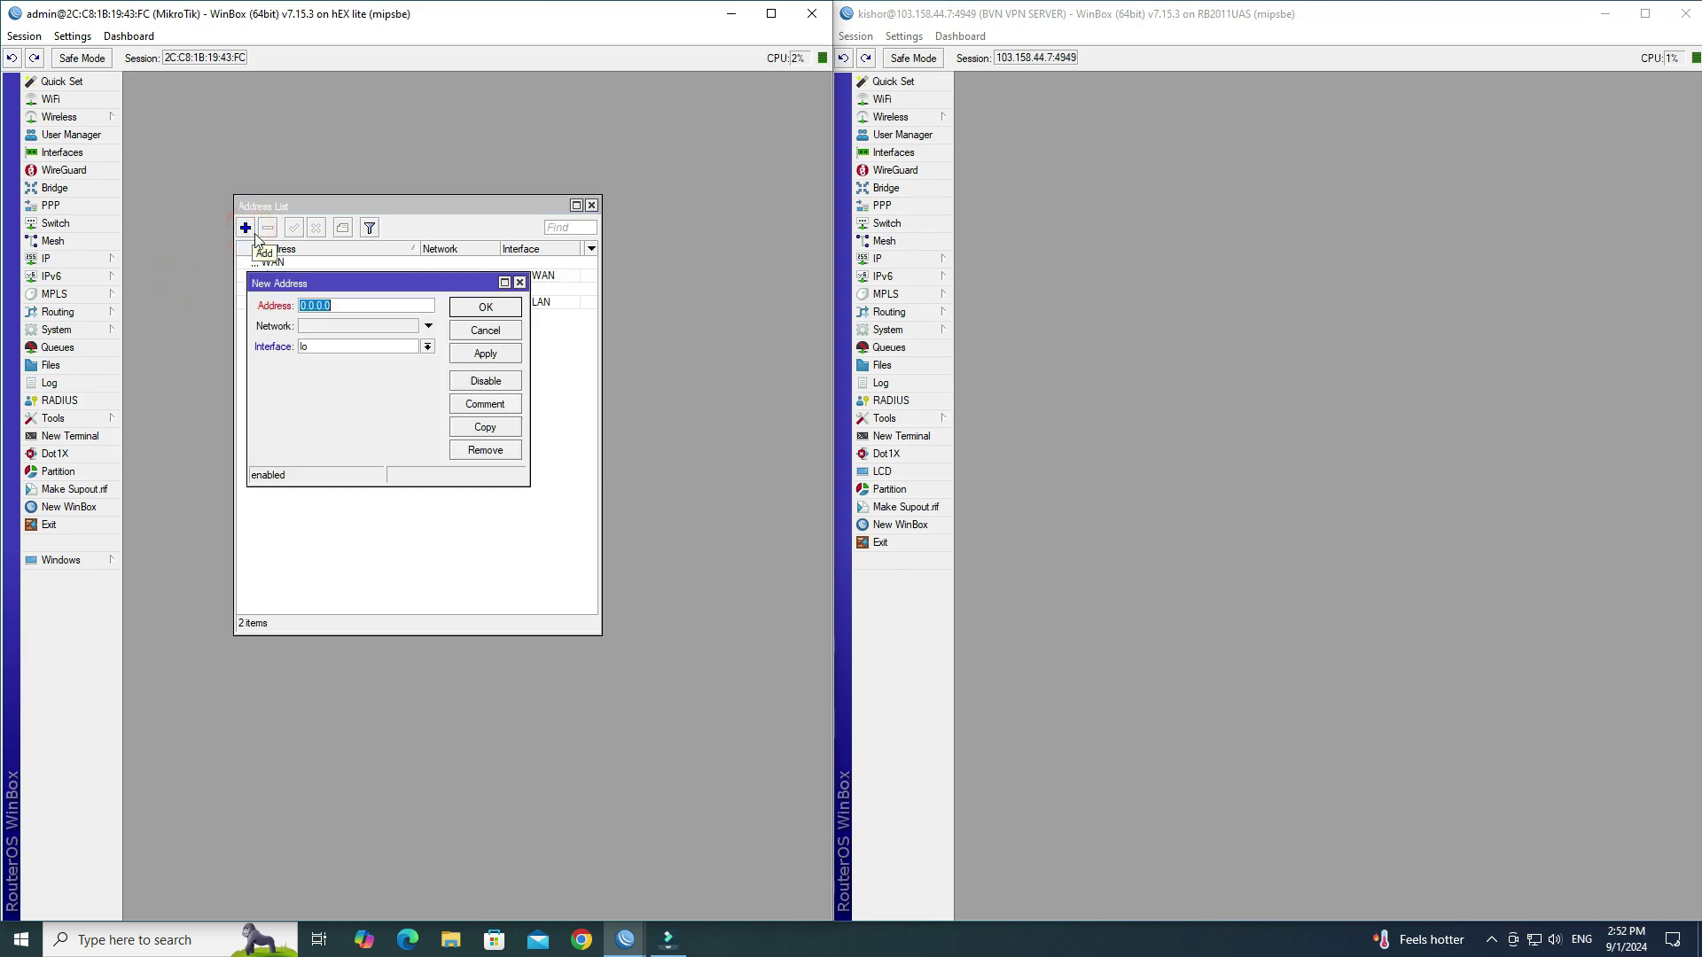
pyautogui.moveTo(322, 282); pyautogui.dragTo(358, 389)
pyautogui.click(378, 410)
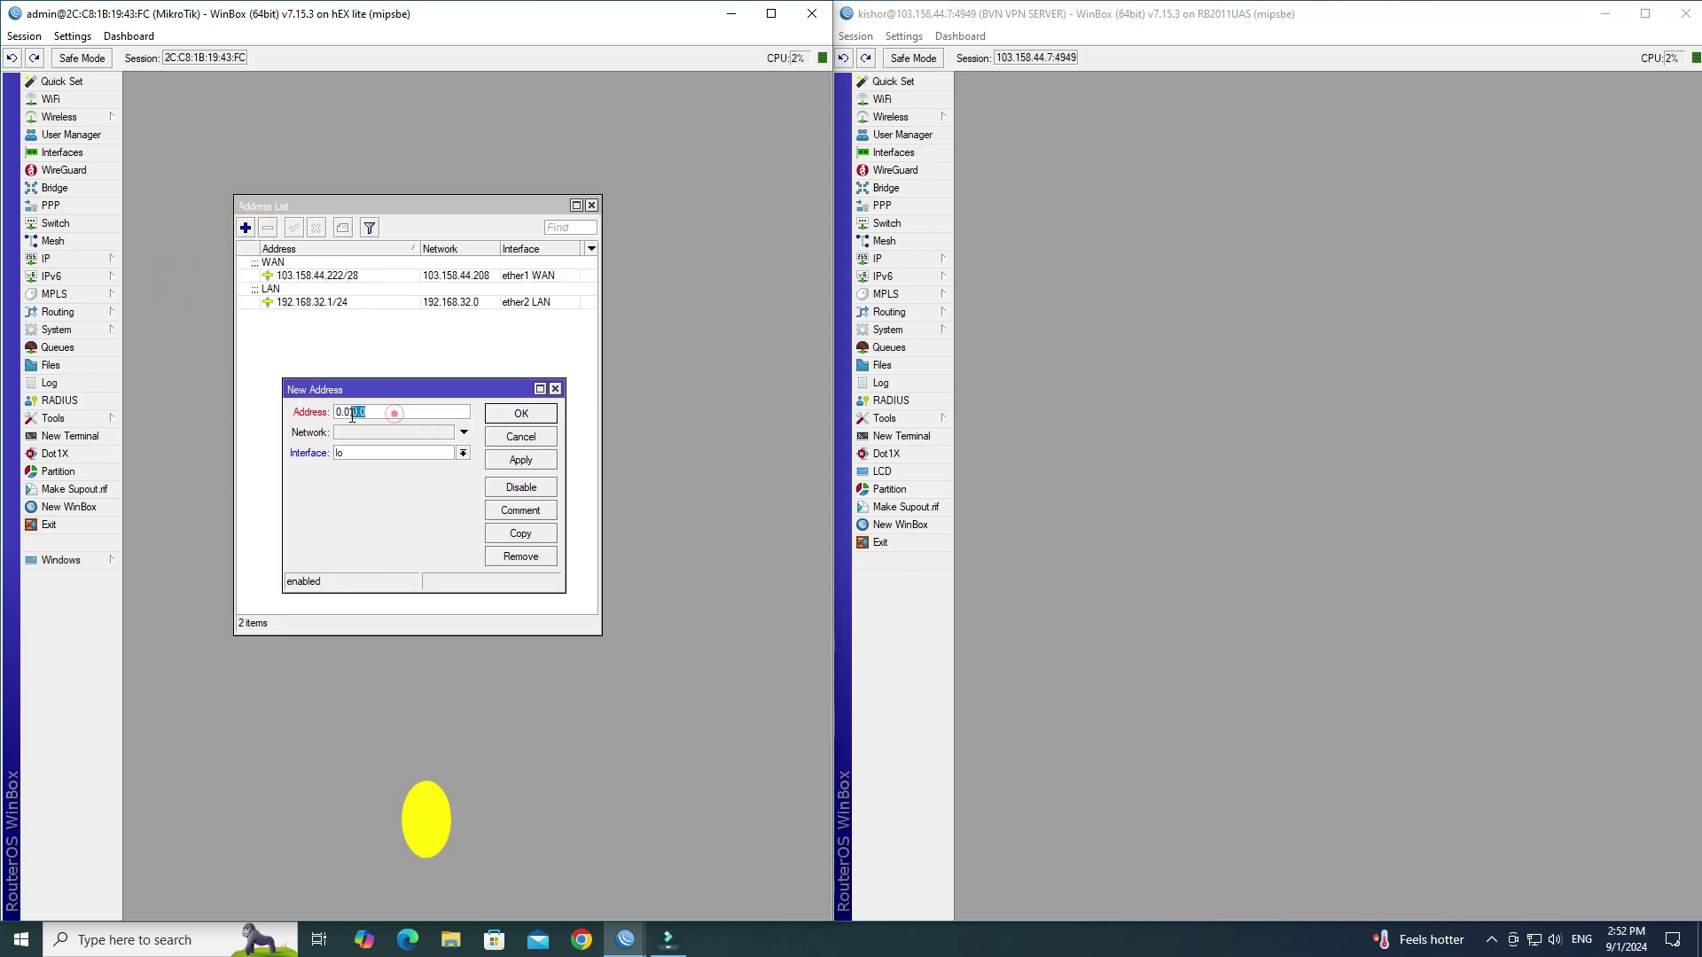
pyautogui.doubleClick(377, 411)
pyautogui.write('10.0')
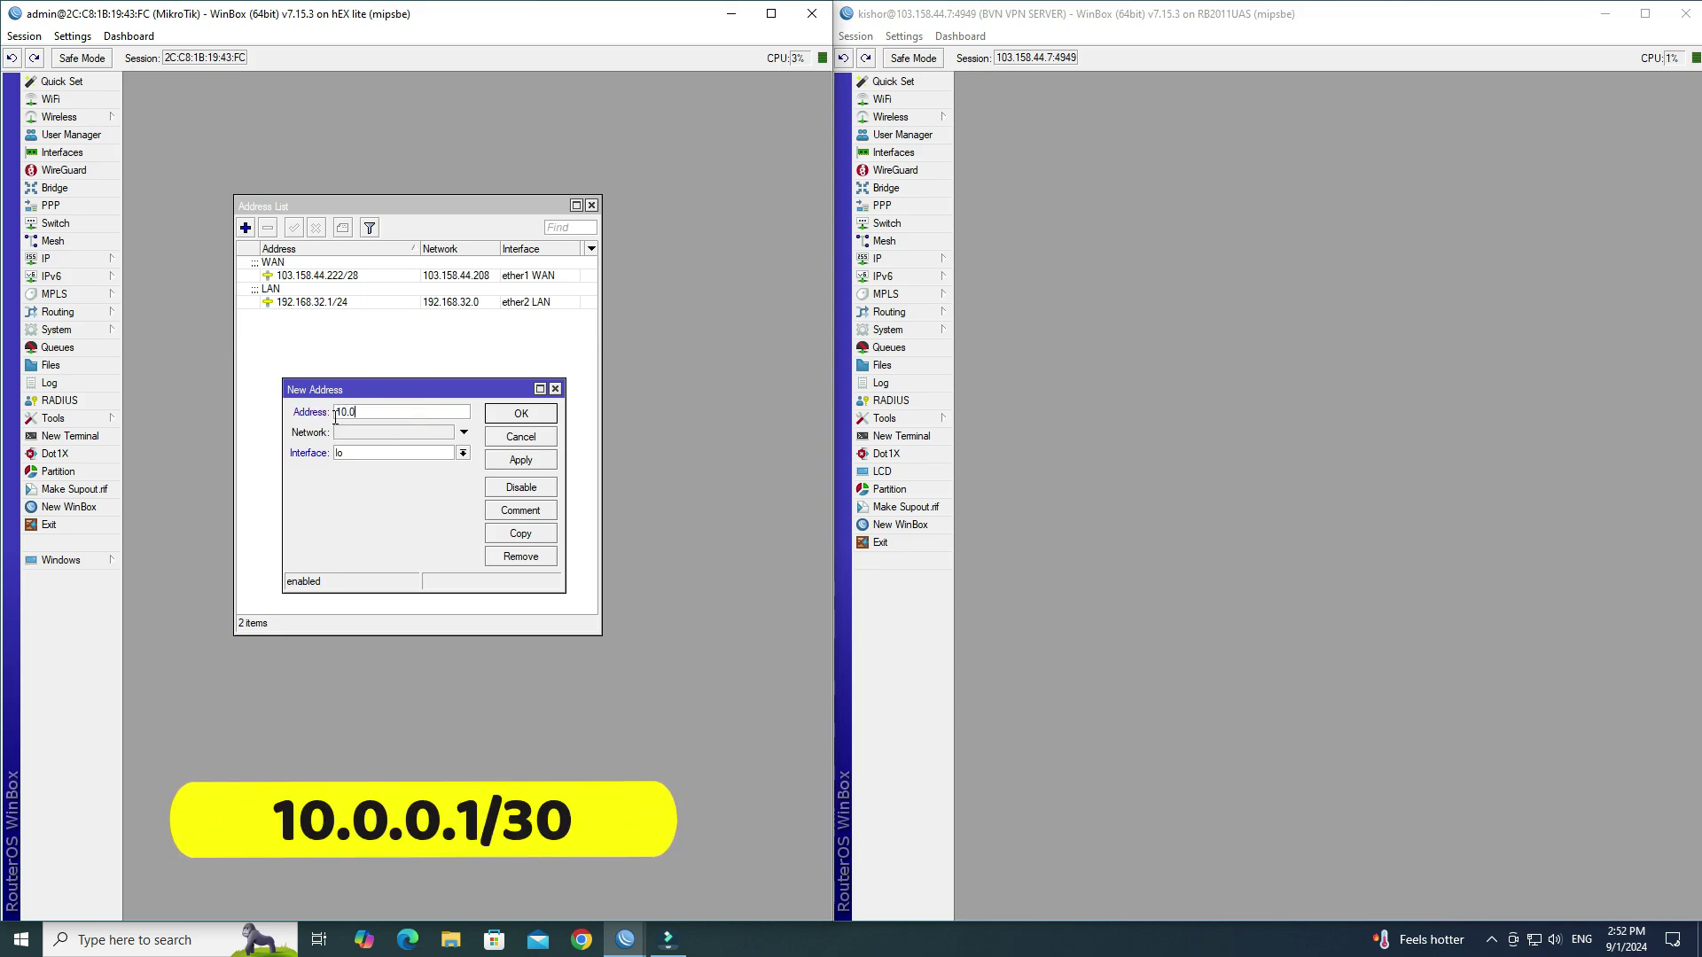
pyautogui.write('.0.1/30')
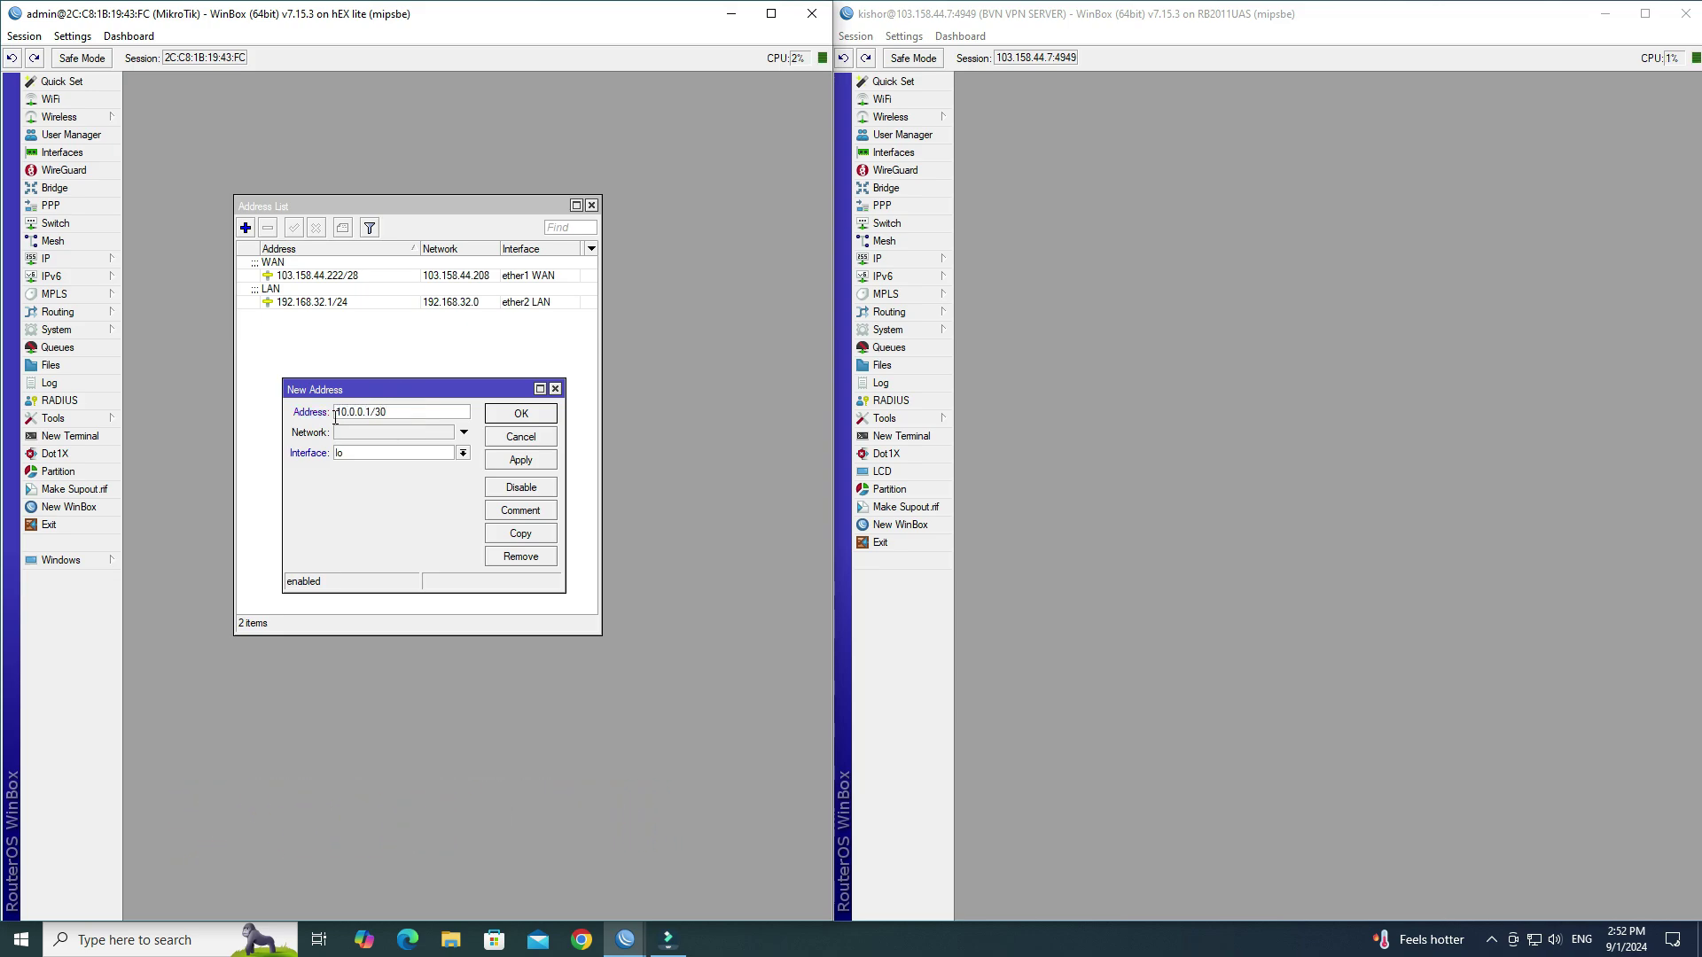
# Assign the new Site A address to the IPTunnel - HQ interface, comment it "IP Tunnel", and save it
pyautogui.click(463, 453)
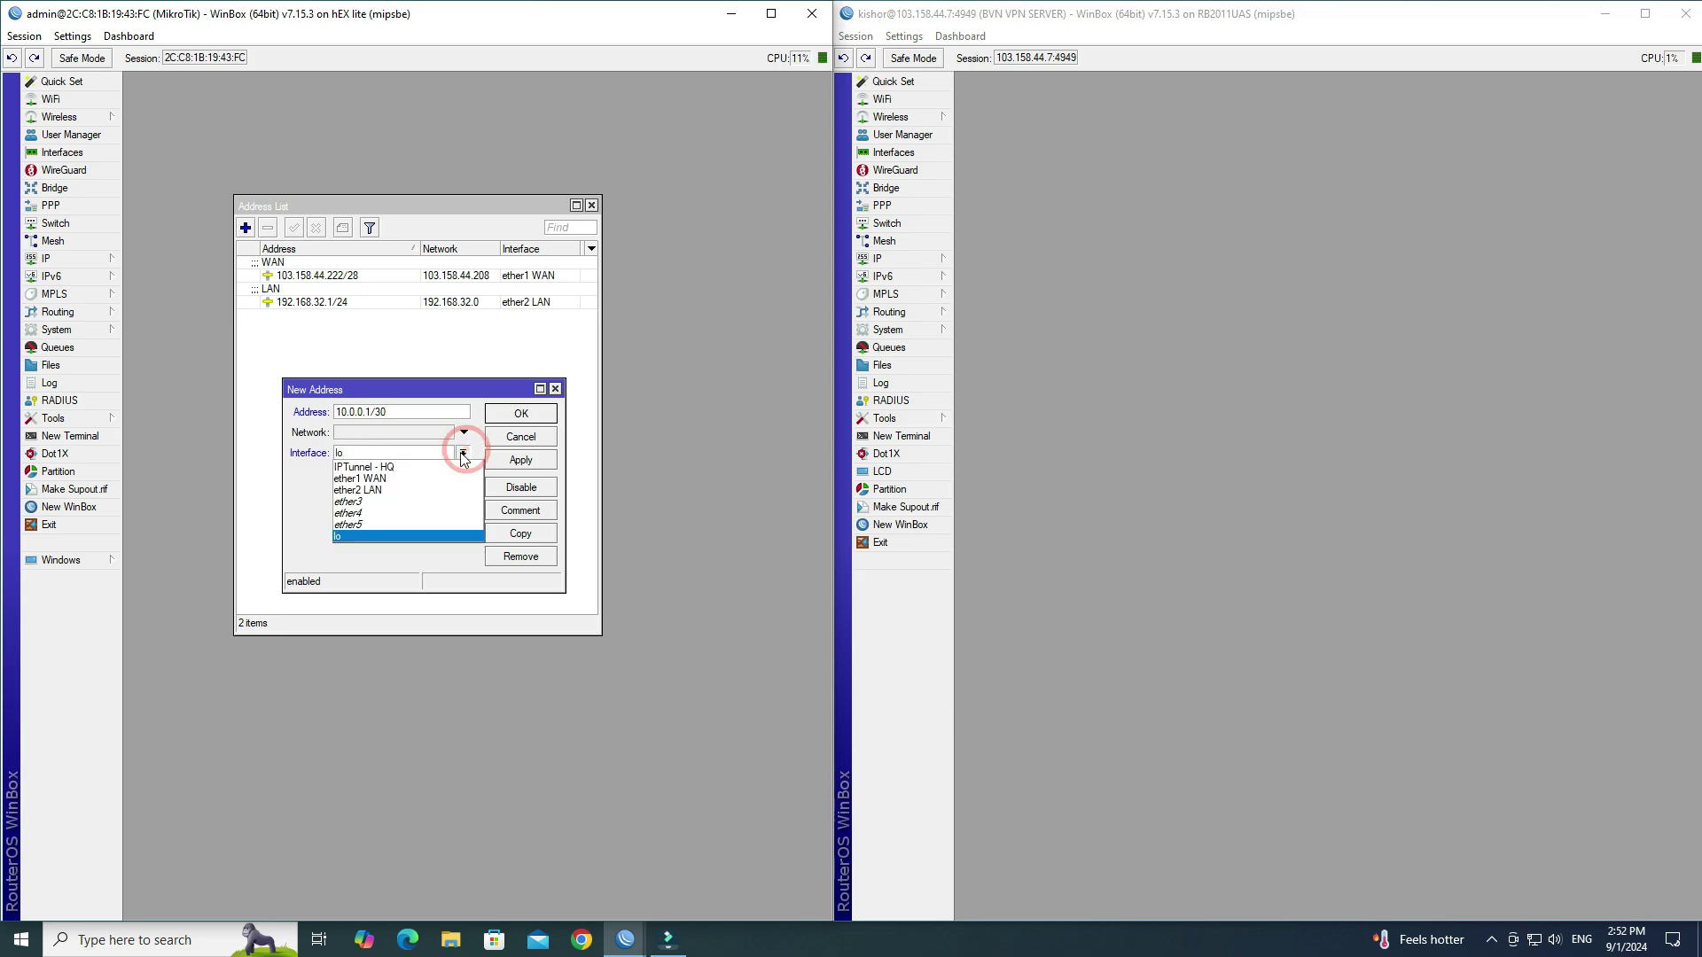
pyautogui.click(445, 470)
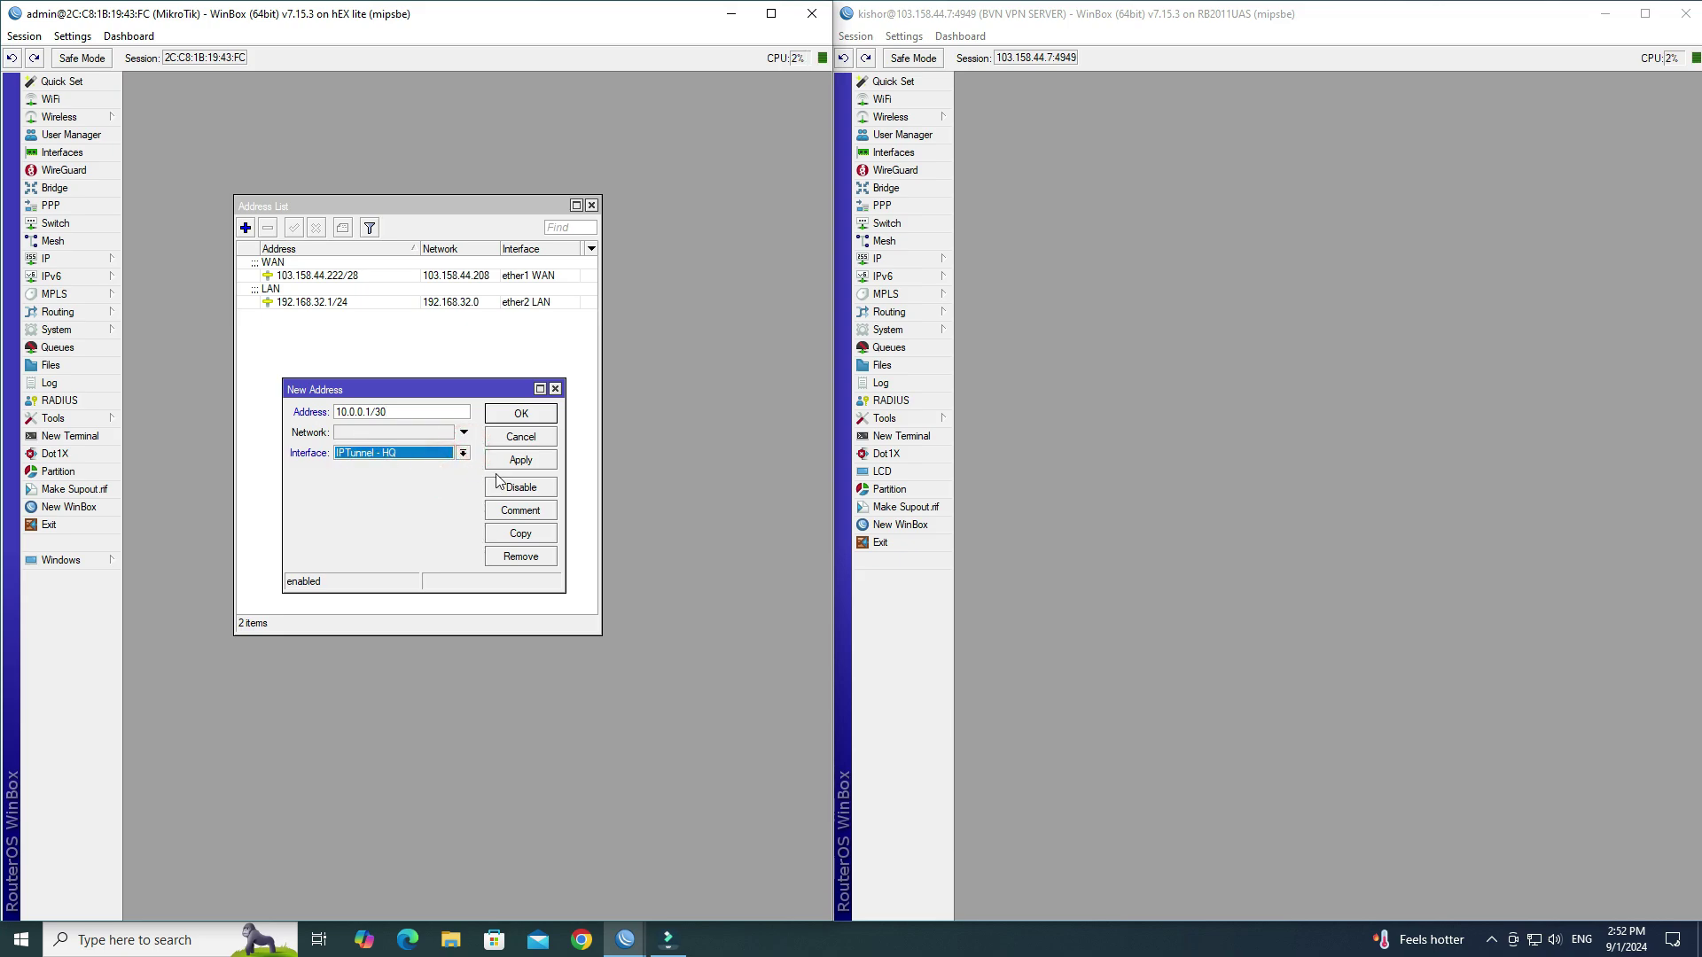
pyautogui.click(534, 513)
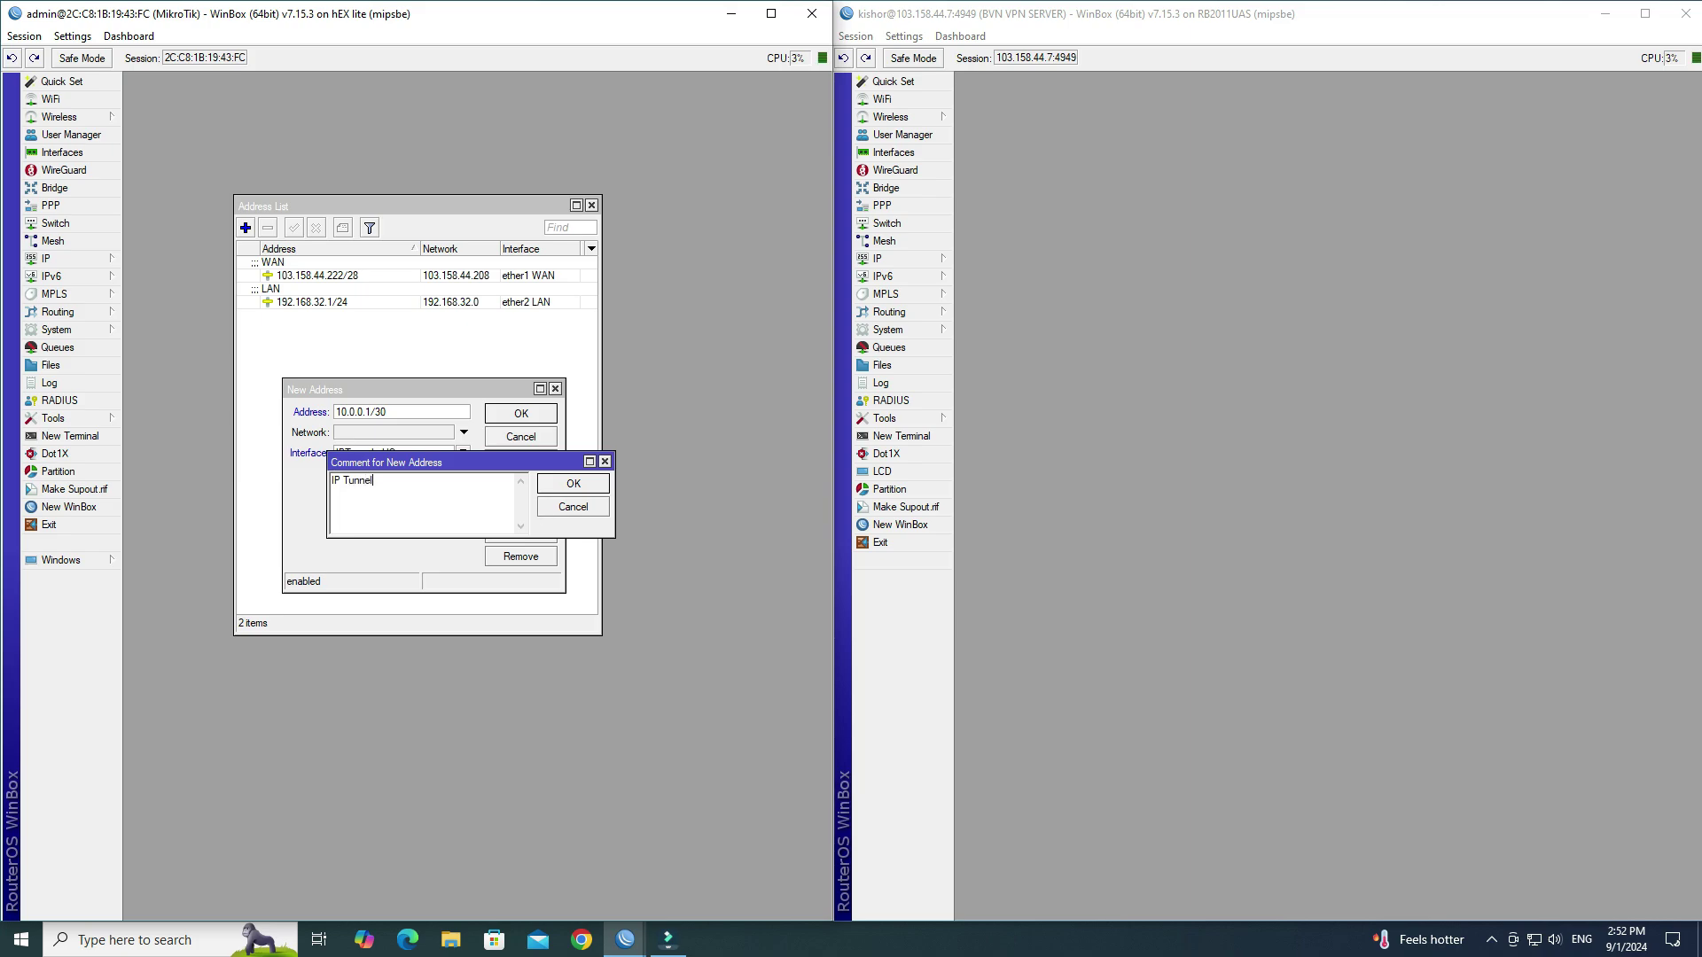
pyautogui.click(572, 483)
pyautogui.click(529, 463)
pyautogui.click(520, 413)
pyautogui.click(321, 284)
pyautogui.click(316, 275)
pyautogui.click(497, 529)
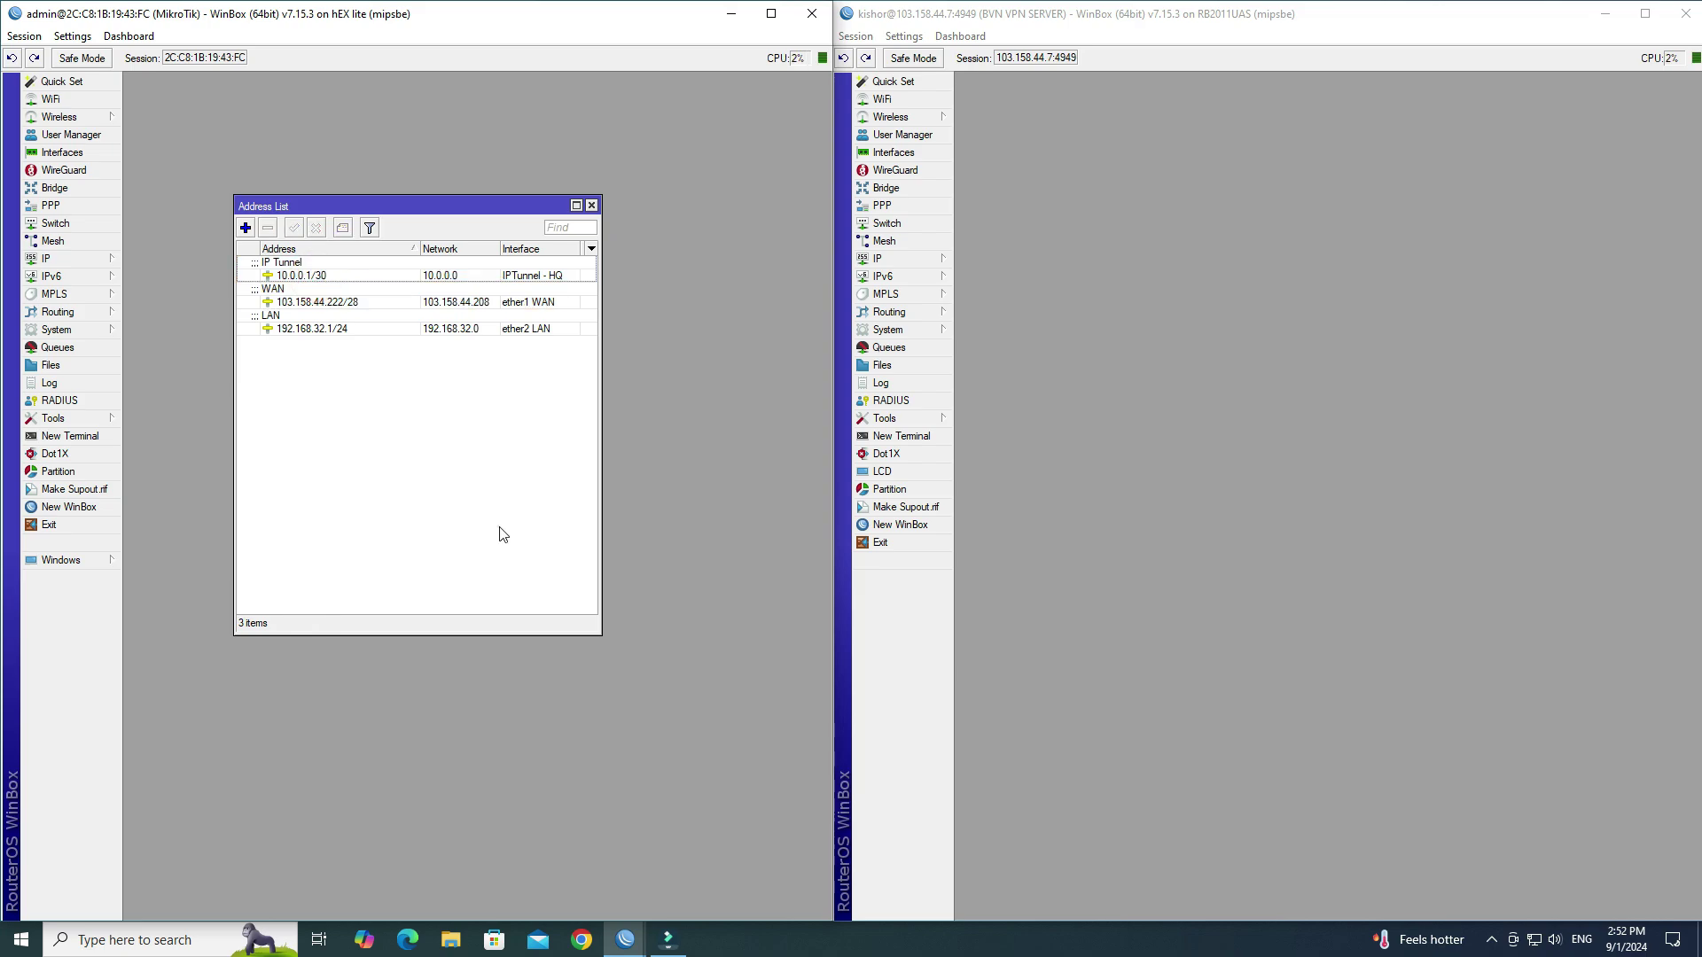
# Create a new IP address entry on the BVN VPN SERVER router with the address 10.0.0.2/30
pyautogui.click(1258, 439)
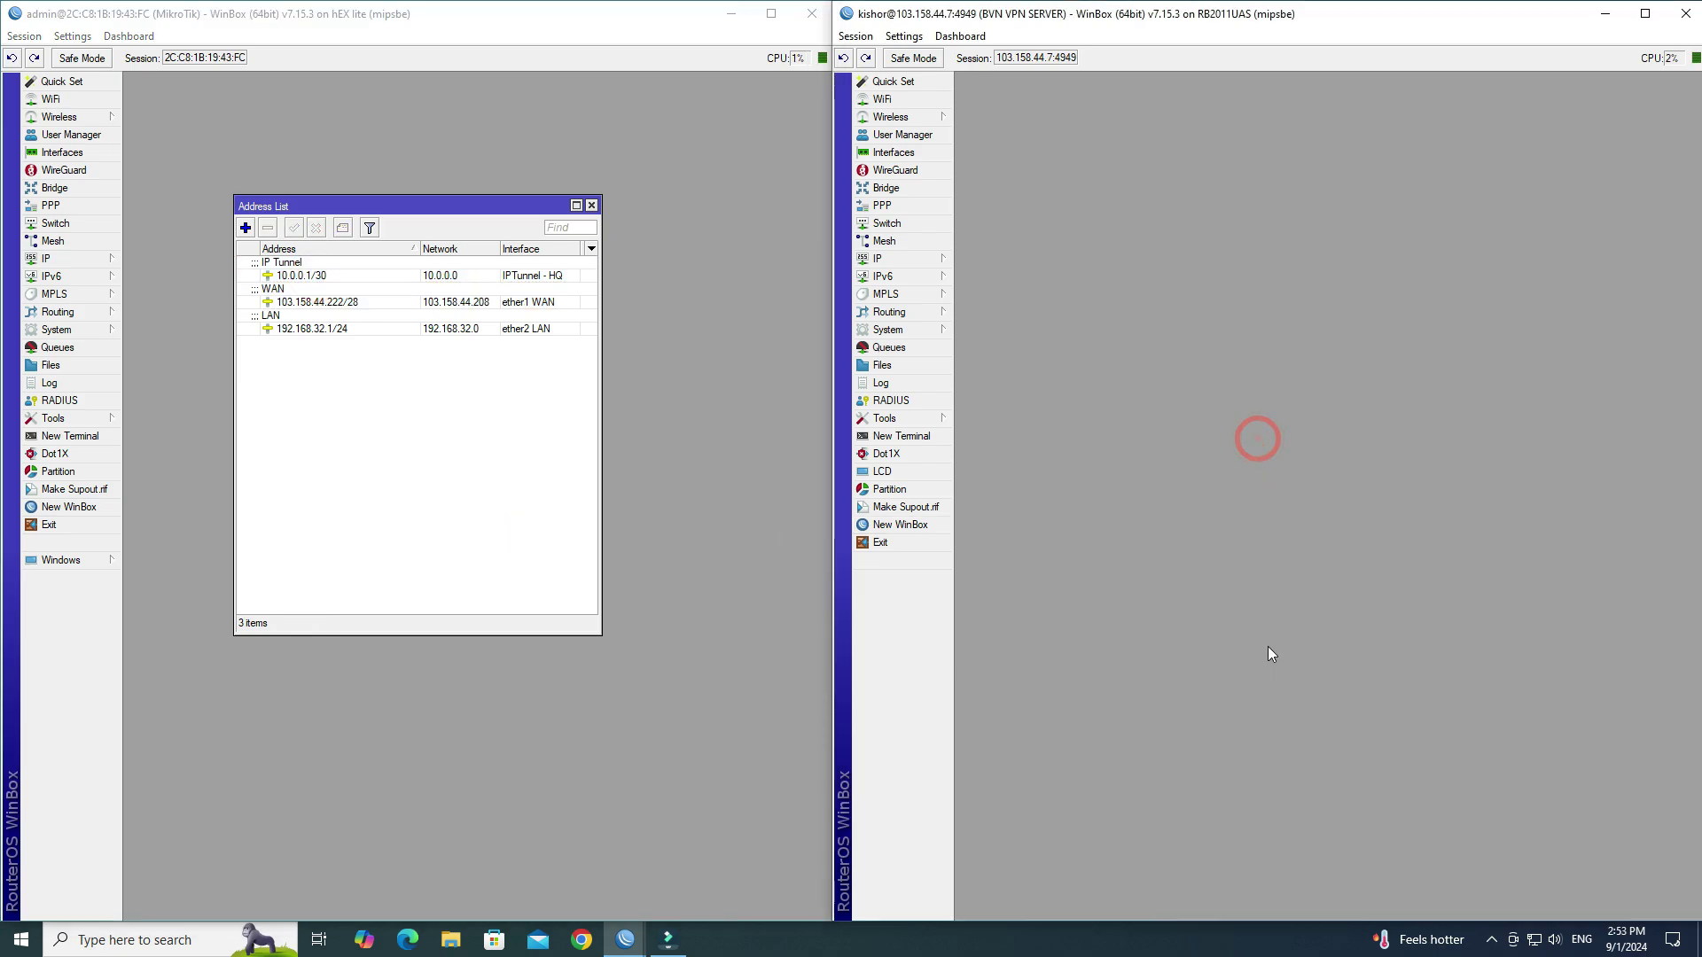
pyautogui.click(936, 261)
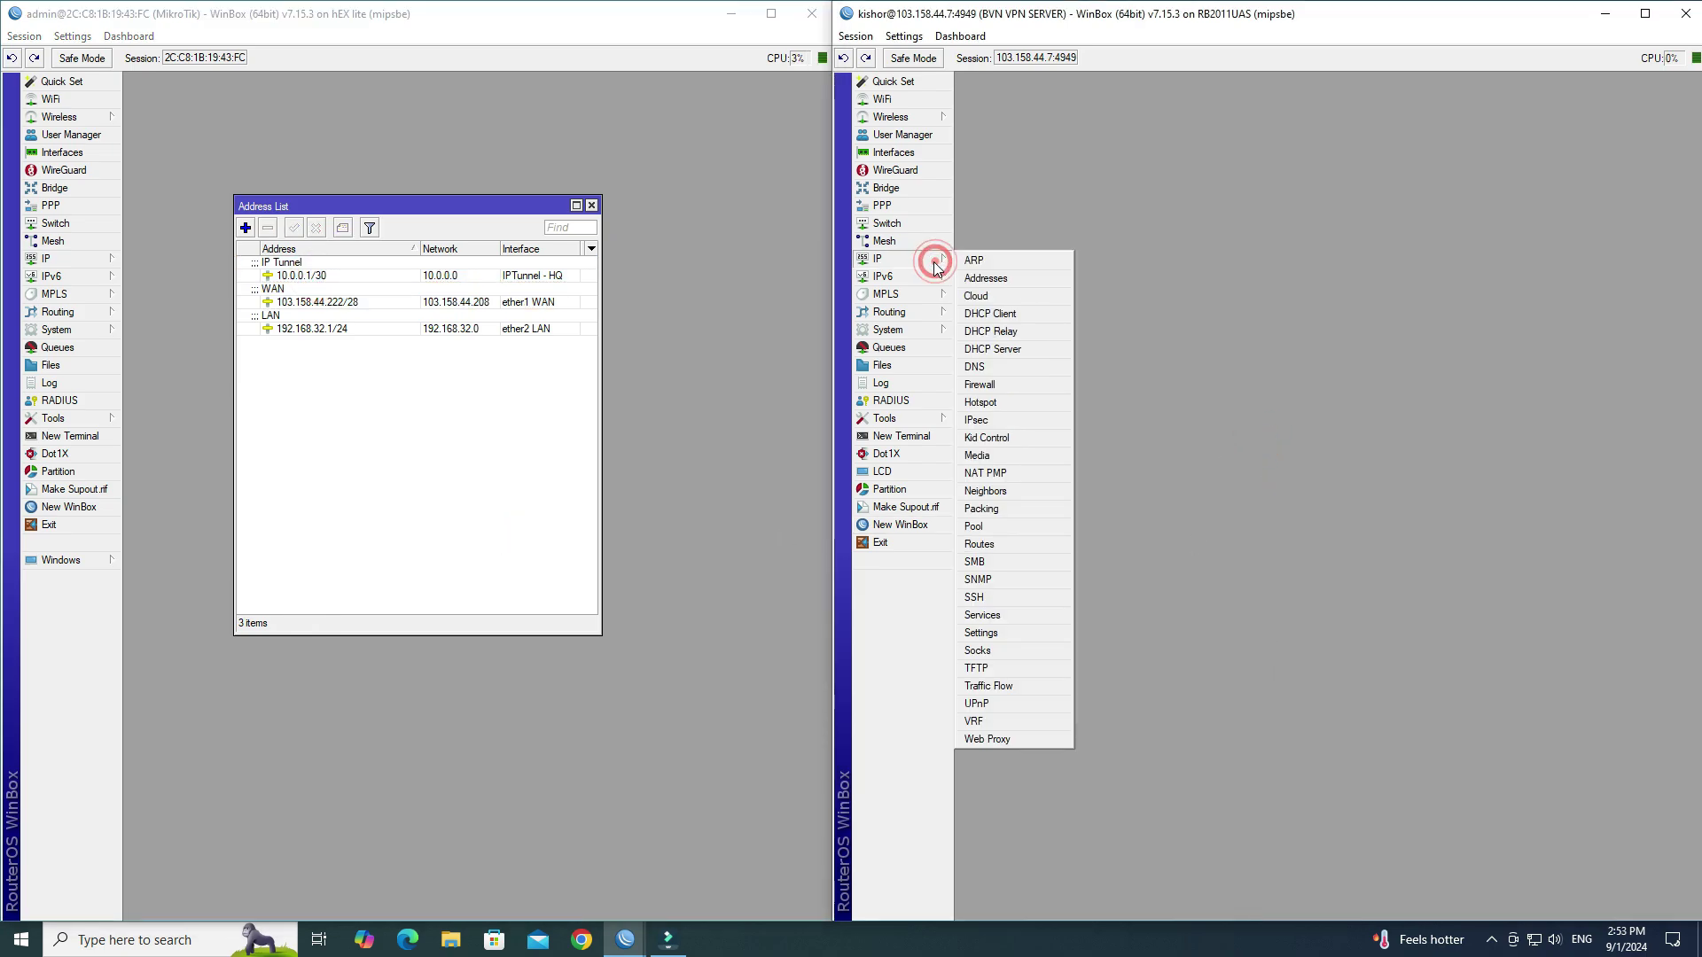
pyautogui.click(1007, 280)
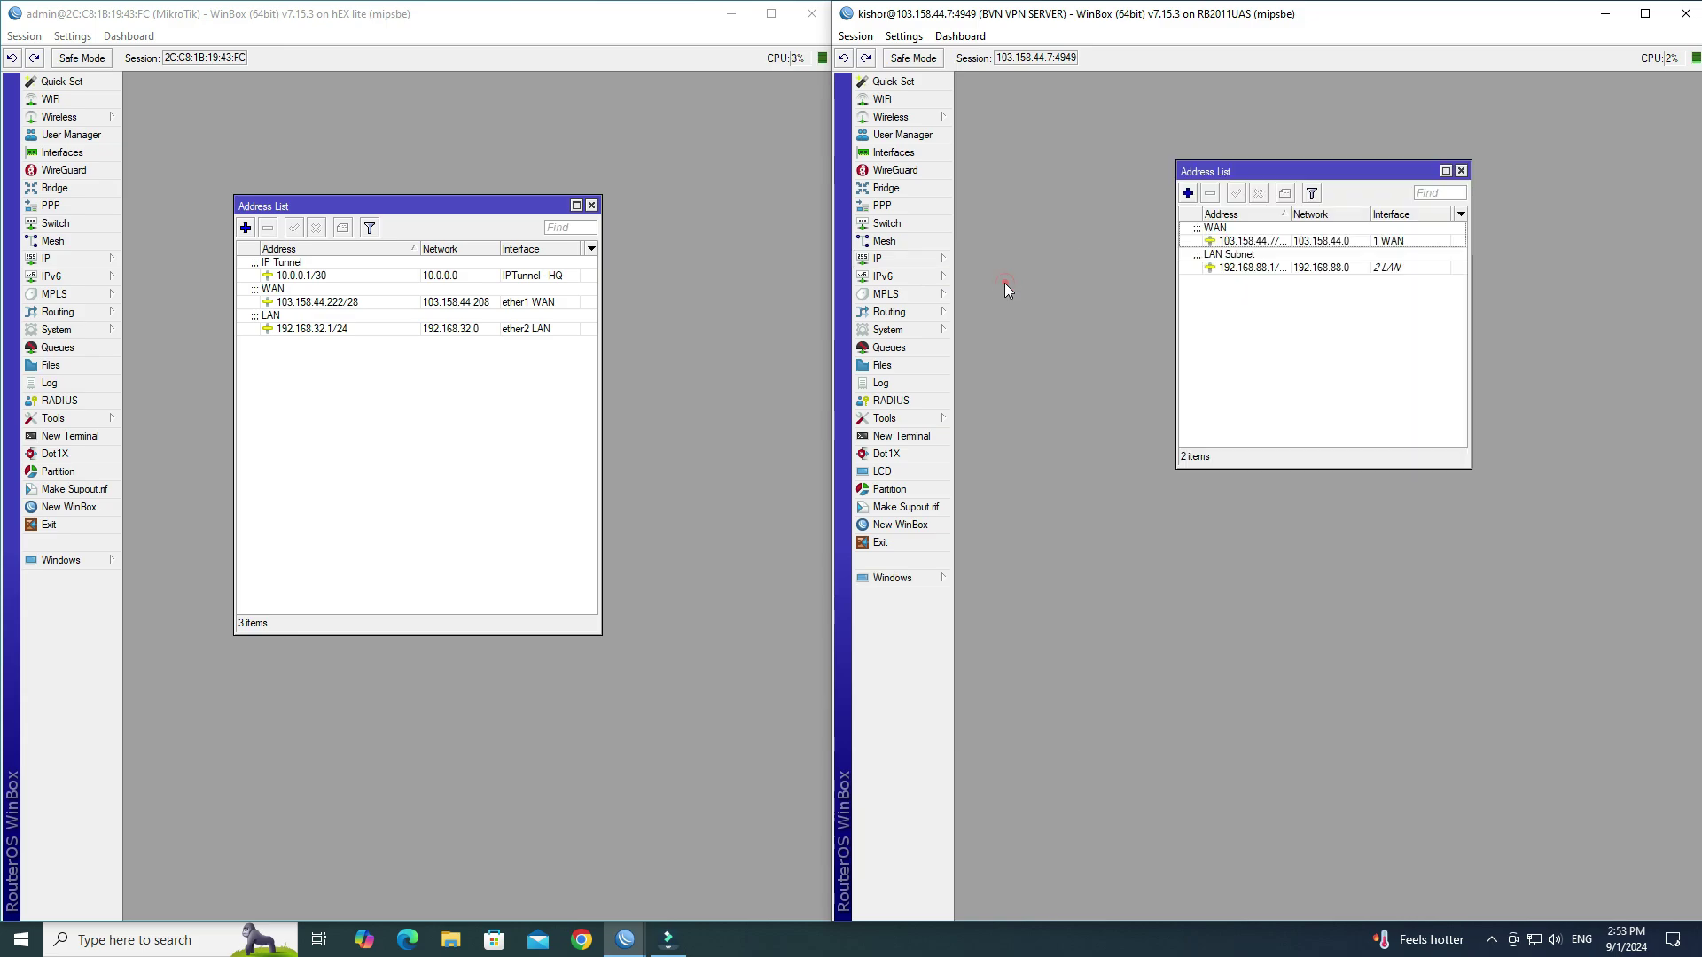
pyautogui.moveTo(1224, 166); pyautogui.dragTo(1181, 223)
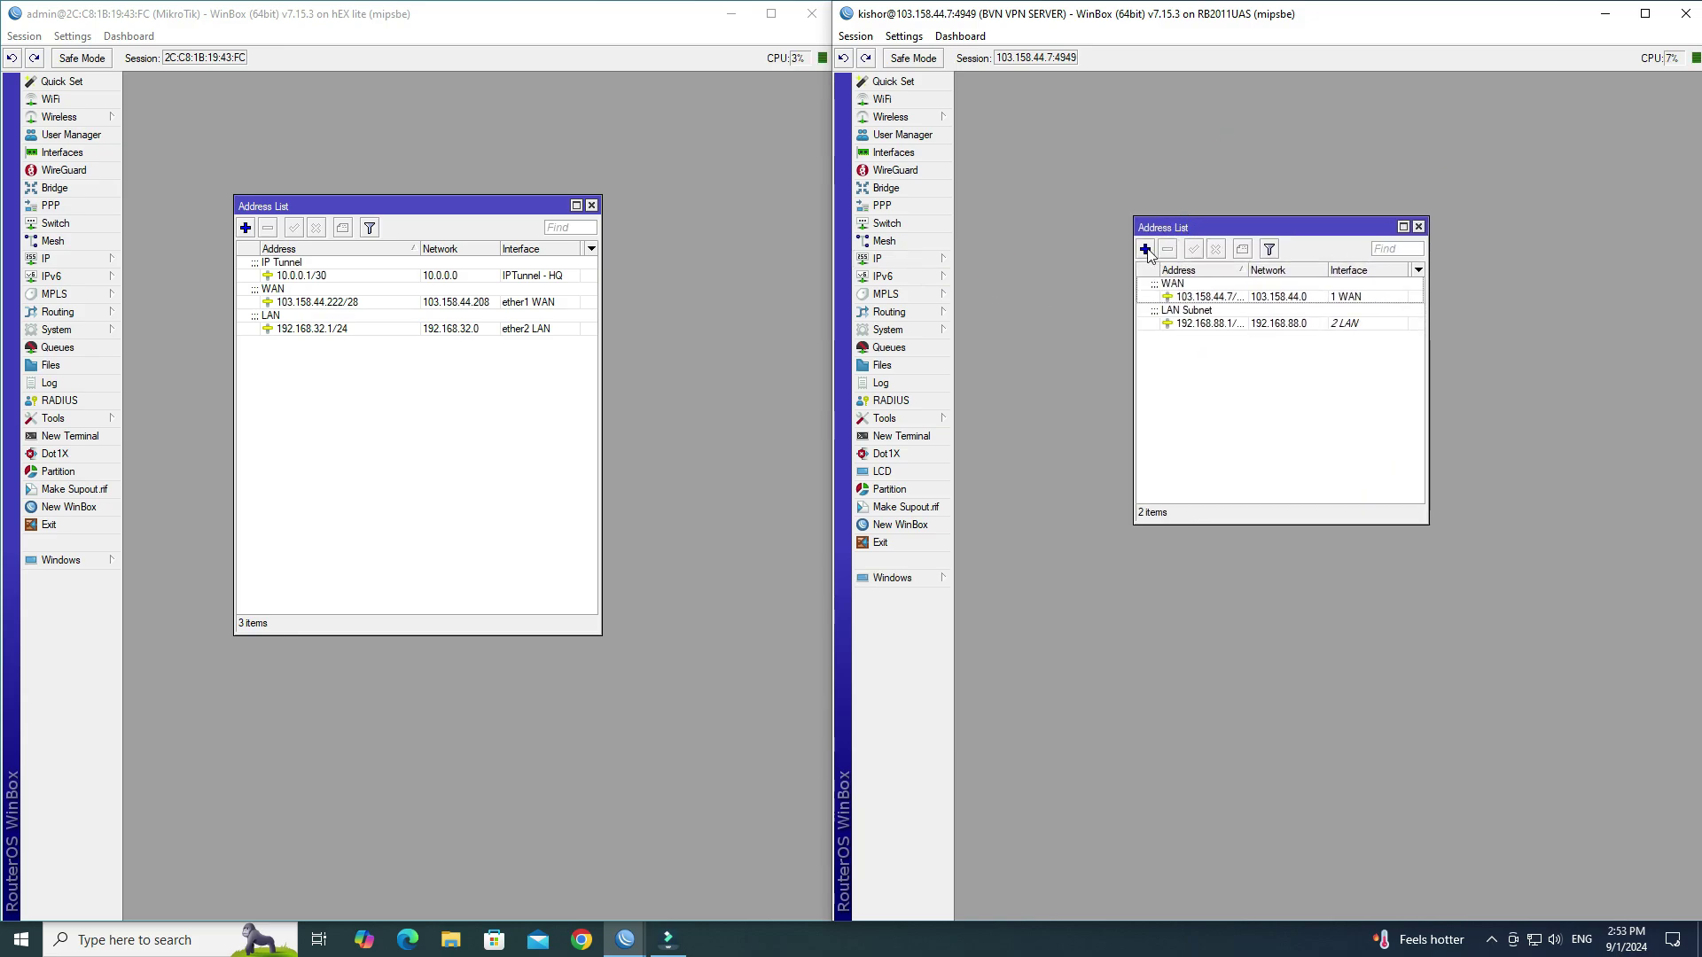
pyautogui.click(1145, 249)
pyautogui.moveTo(1203, 145); pyautogui.dragTo(1245, 169)
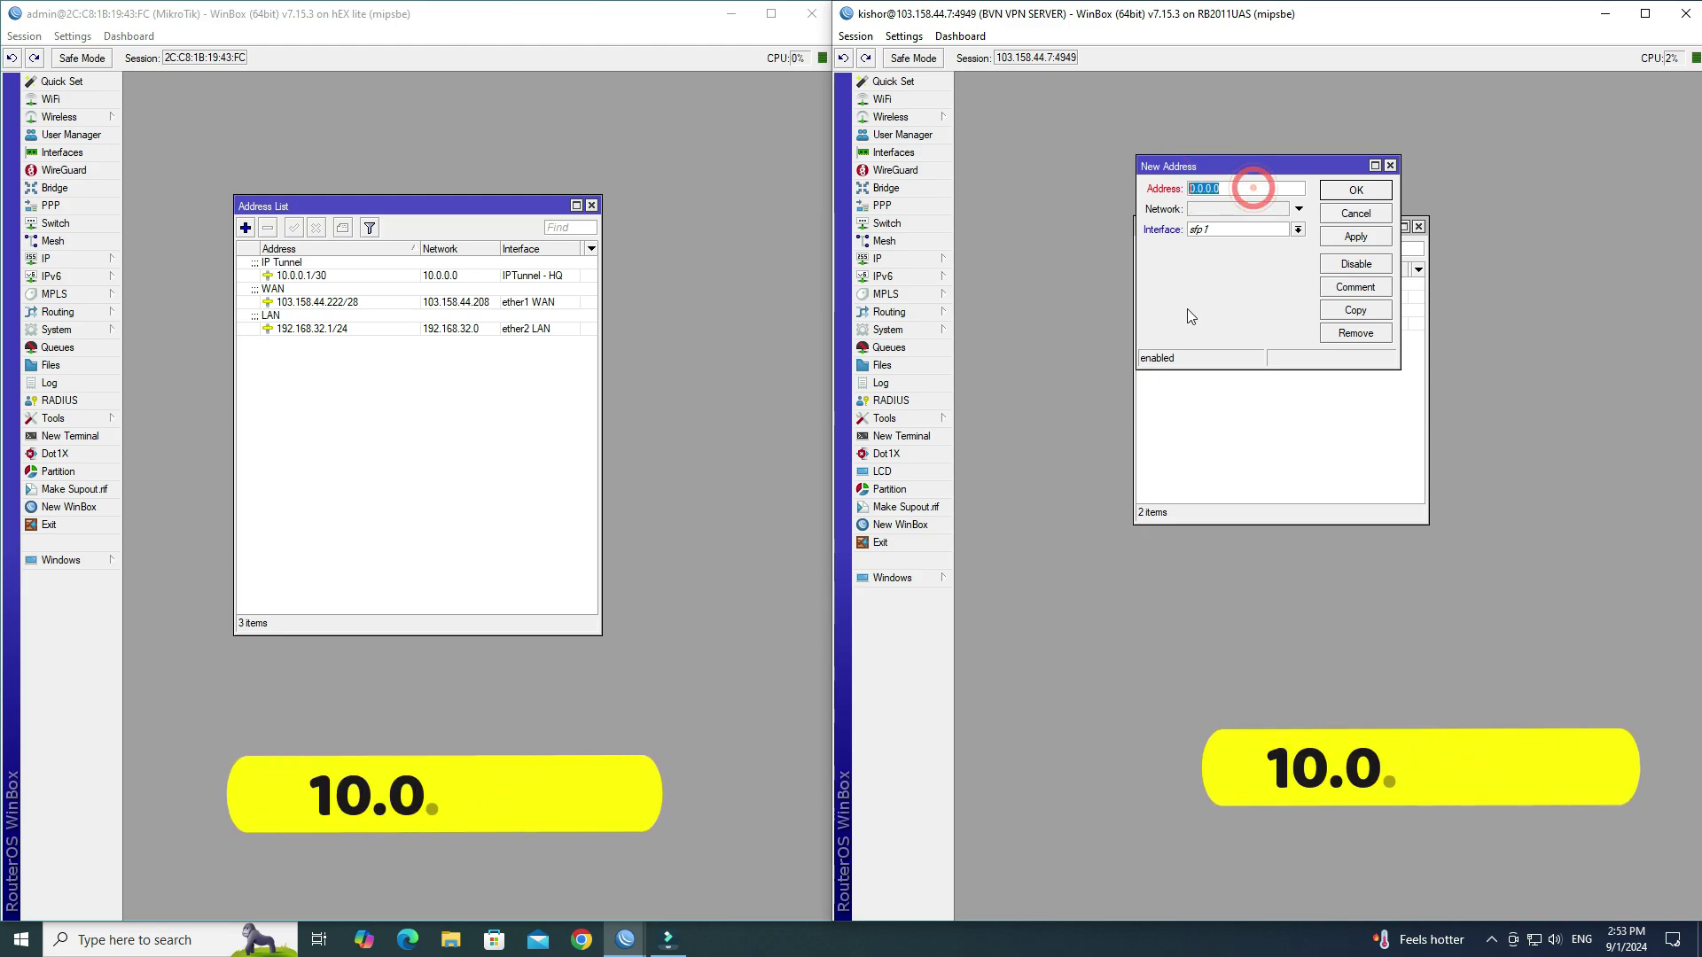
pyautogui.write('10.0.0.')
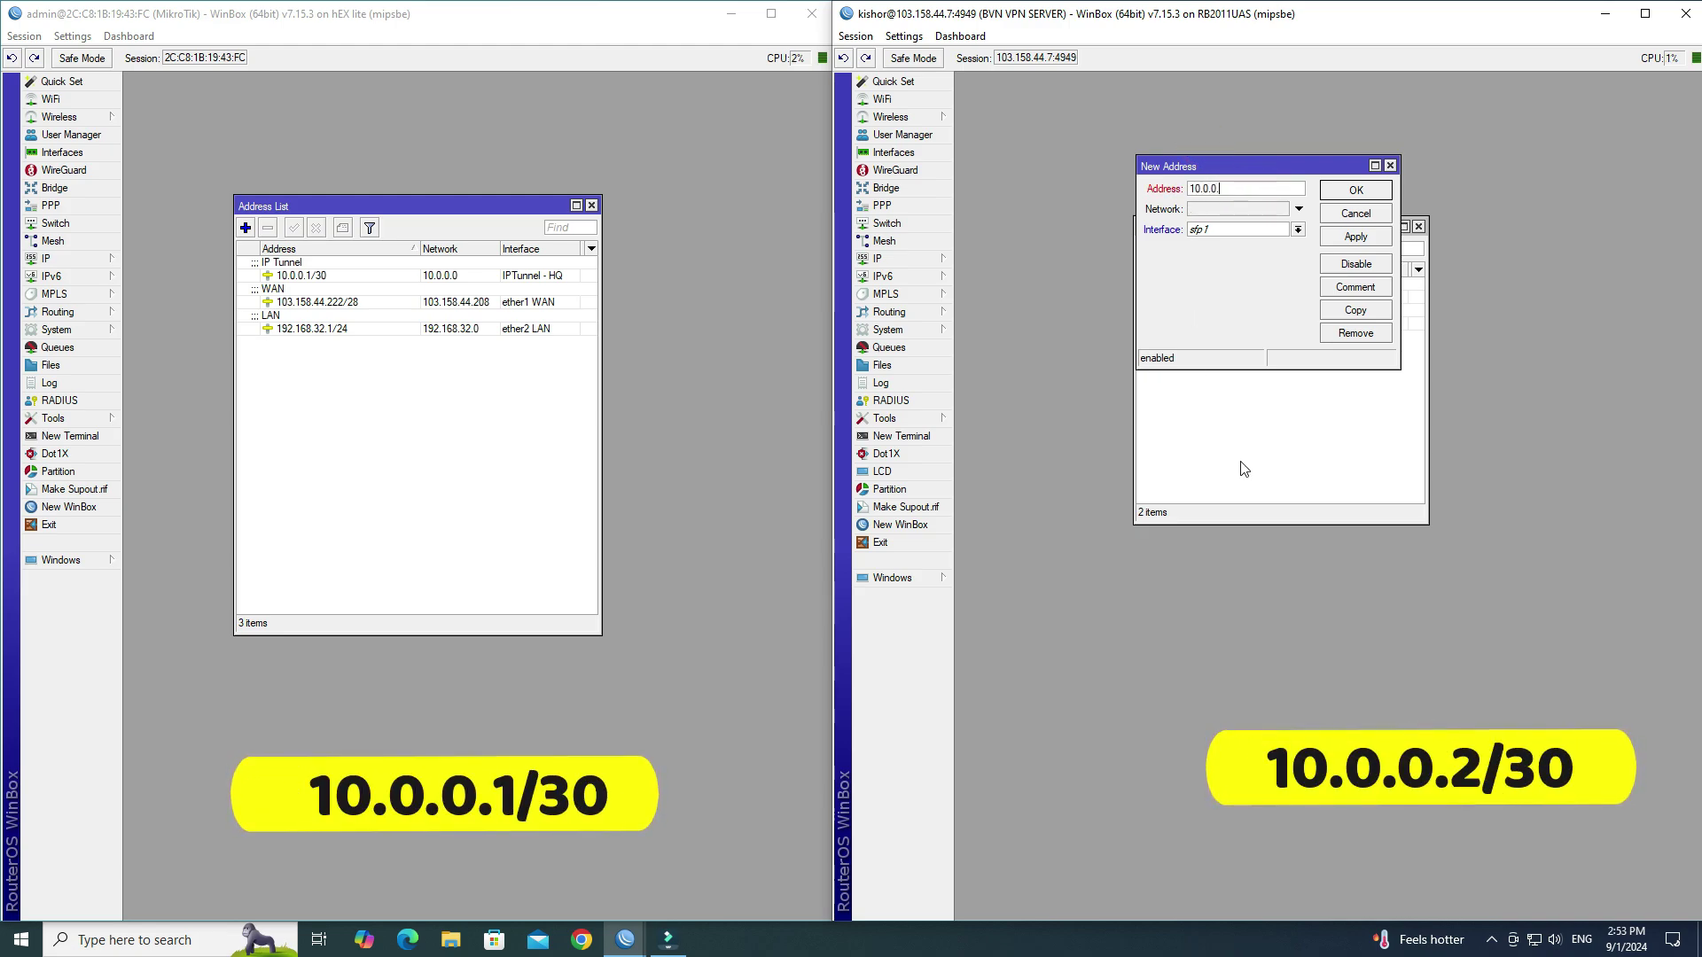
pyautogui.write('2/30')
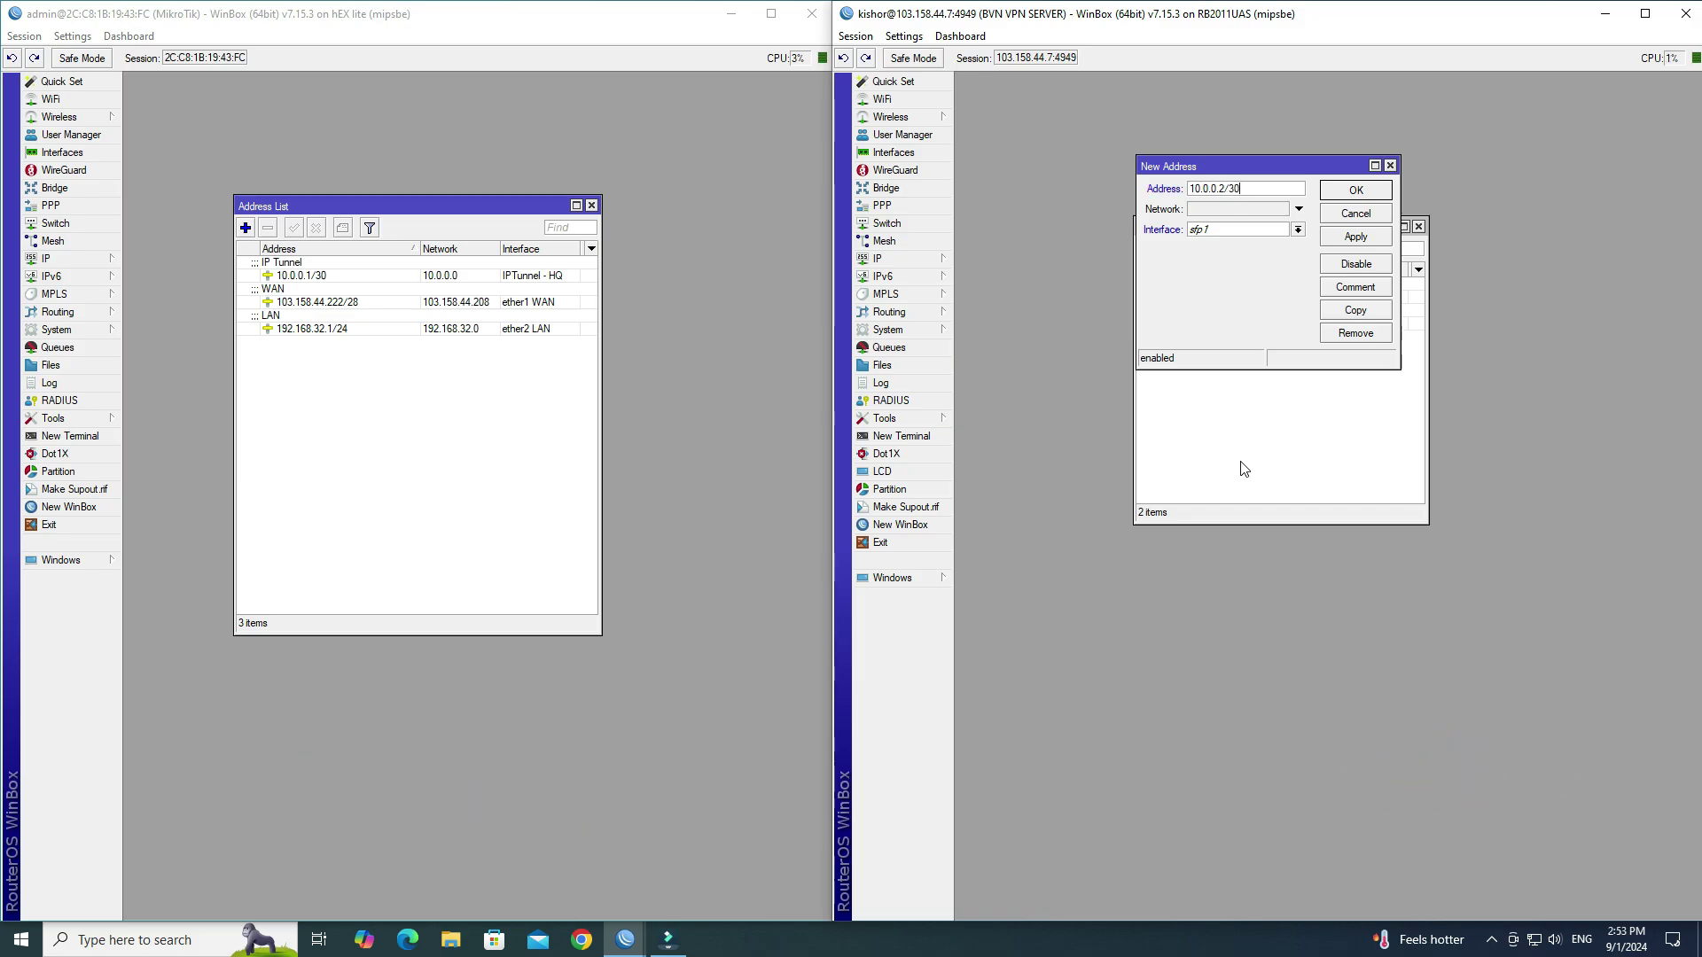
# Assign the new BVN VPN SERVER address to the IPTunnel - Branch interface and save it
pyautogui.click(1263, 228)
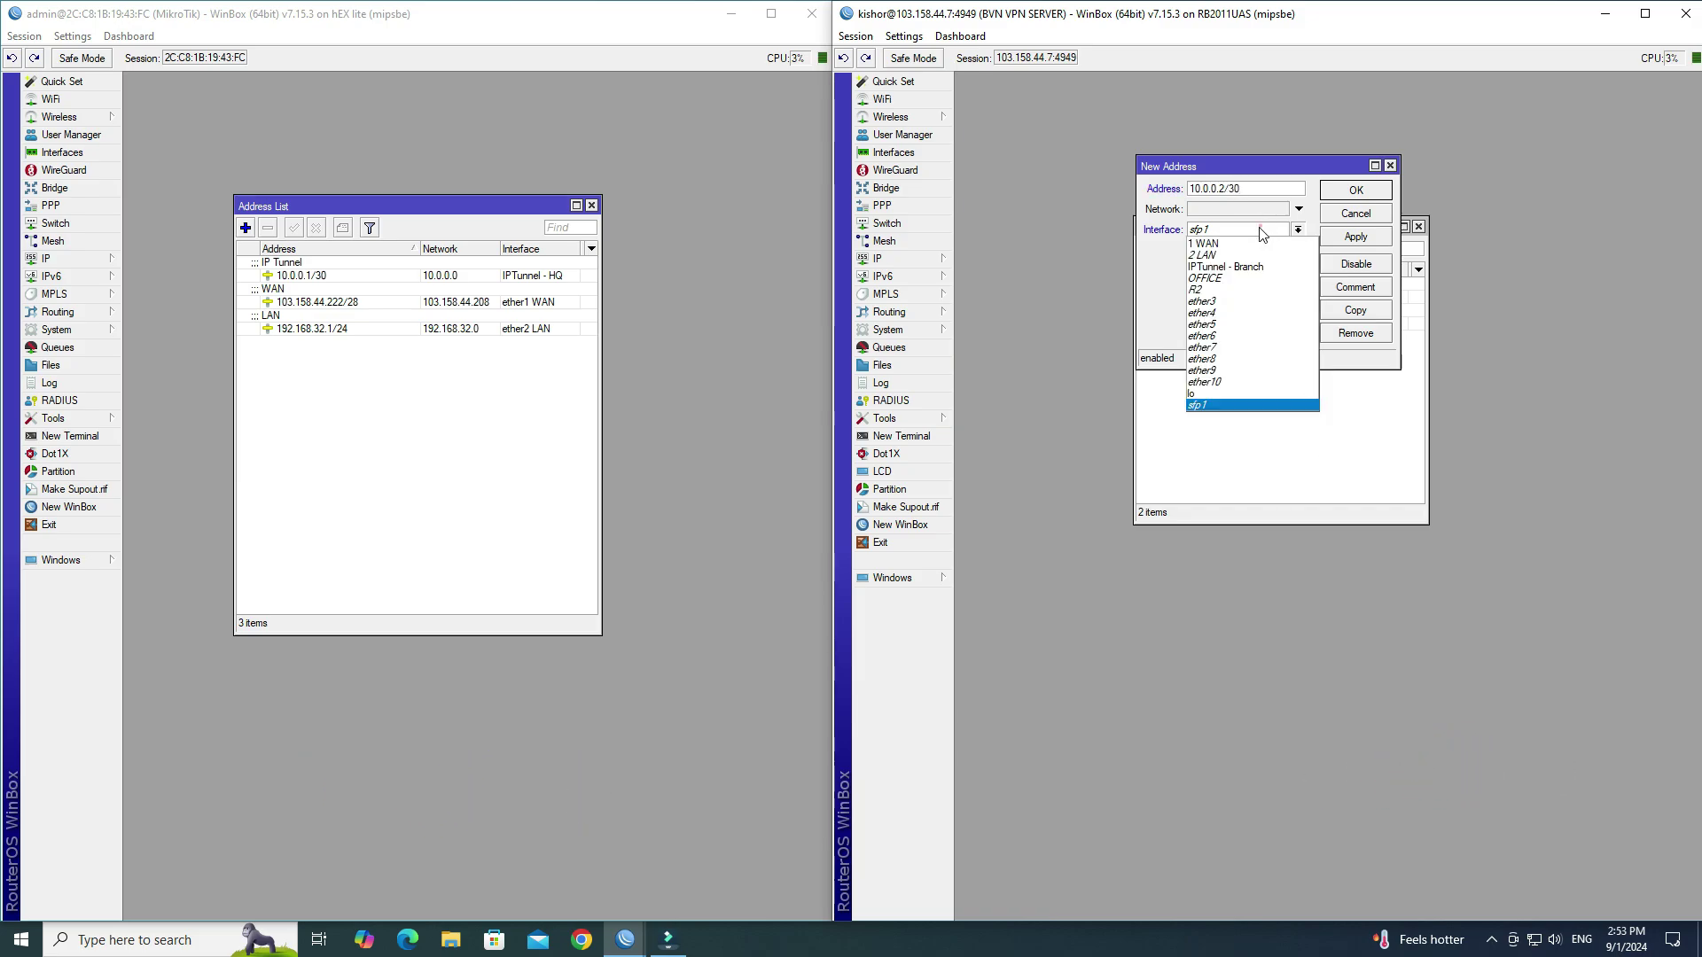
pyautogui.click(1260, 266)
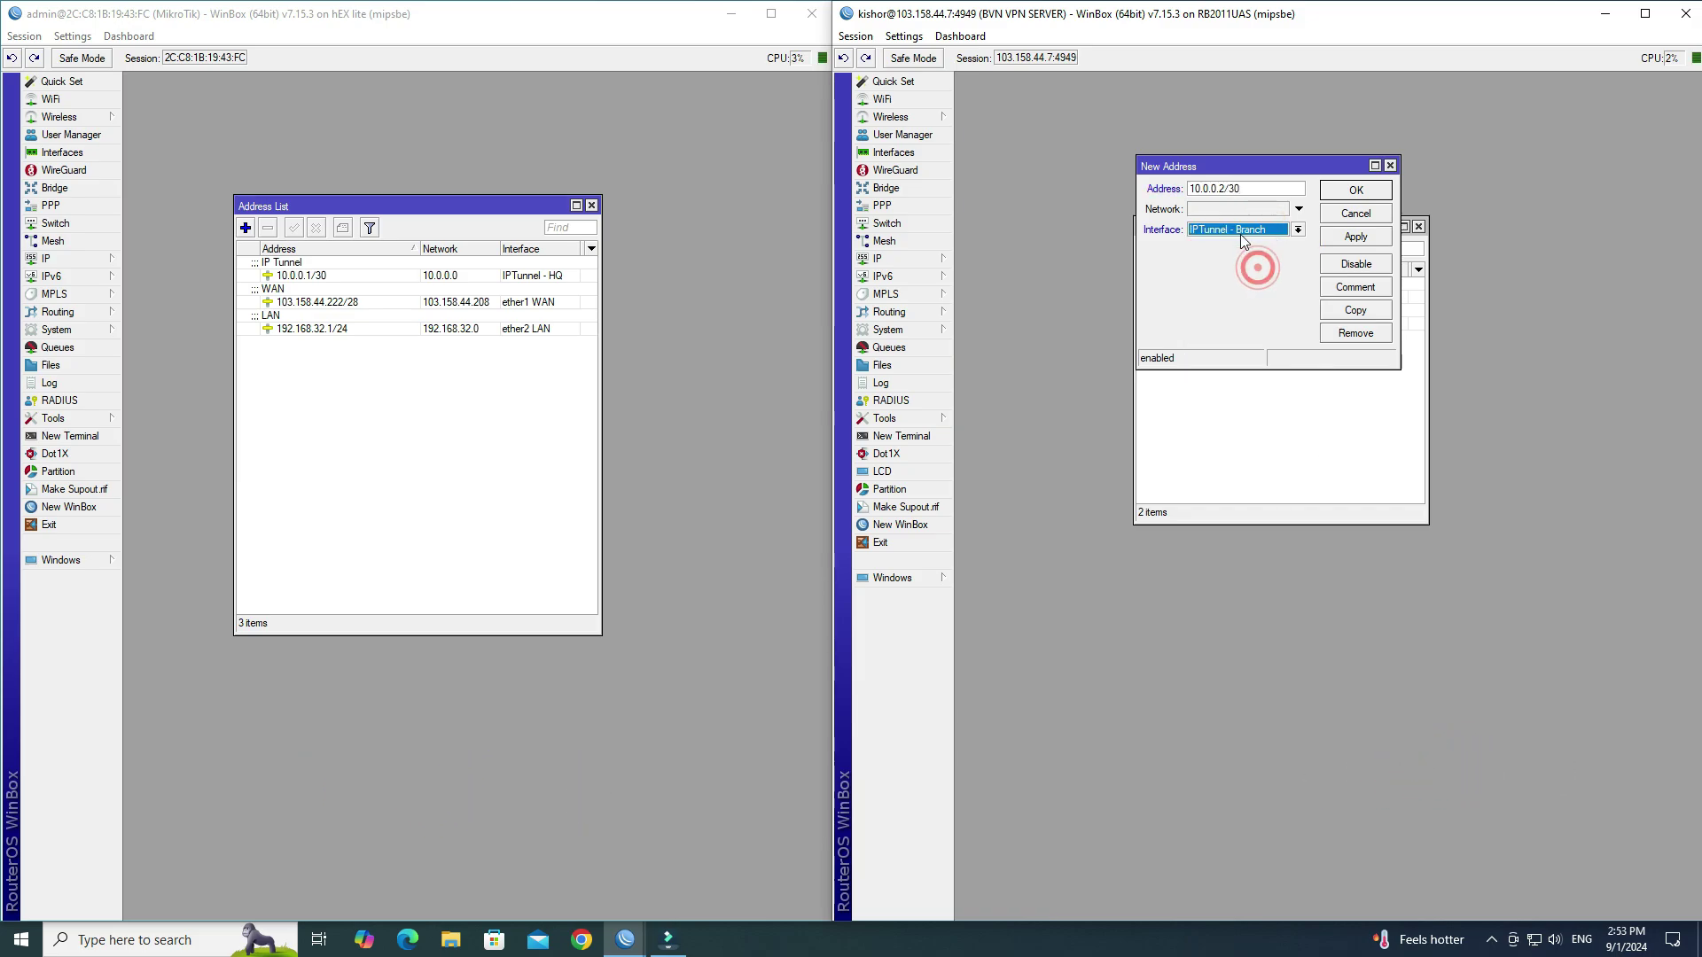
pyautogui.click(1354, 237)
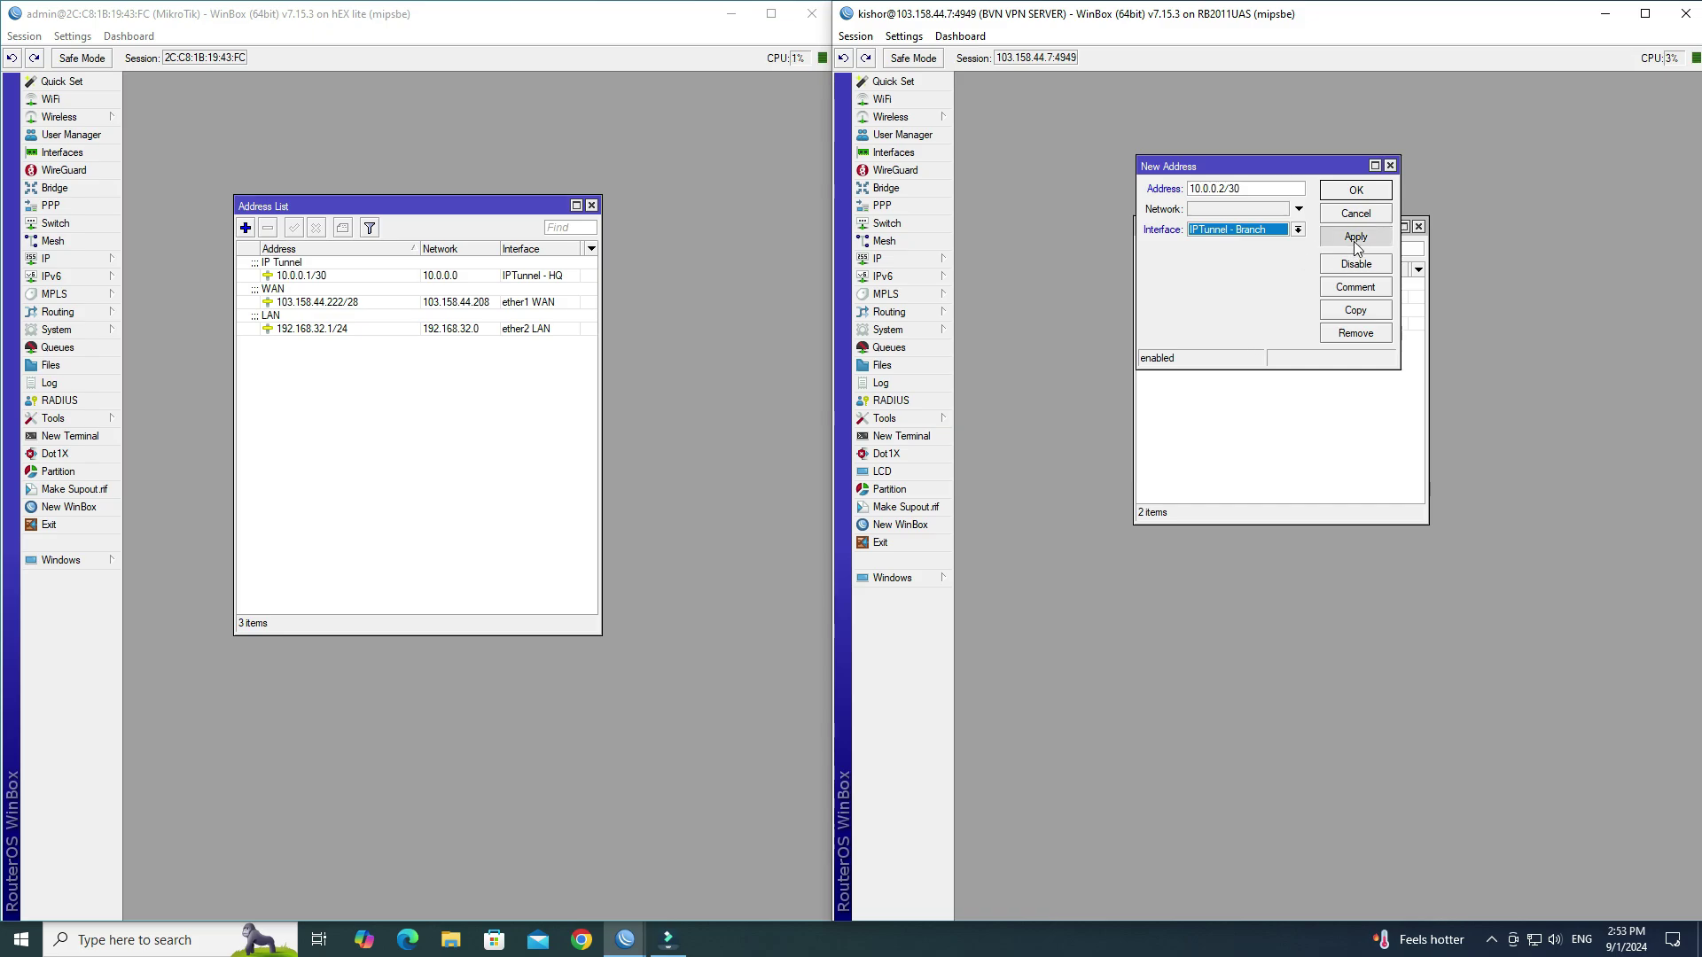
pyautogui.click(1357, 191)
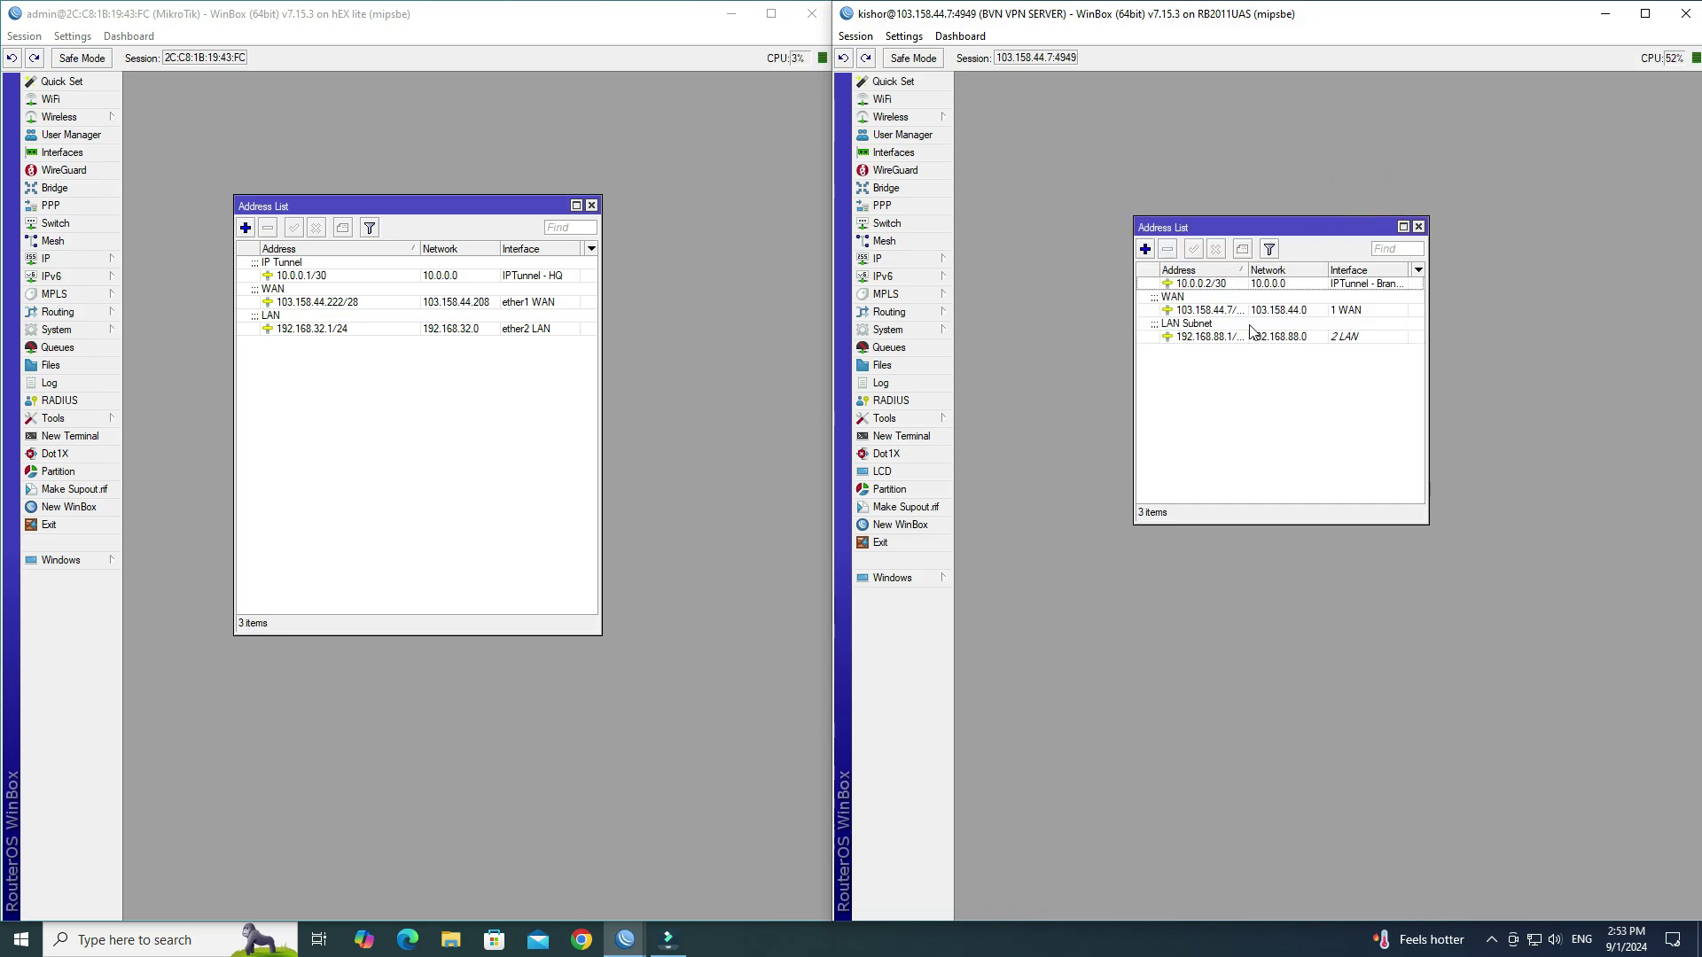
# Compare the two tunnel addresses and close the address lists on both routers
pyautogui.click(1213, 284)
pyautogui.click(321, 277)
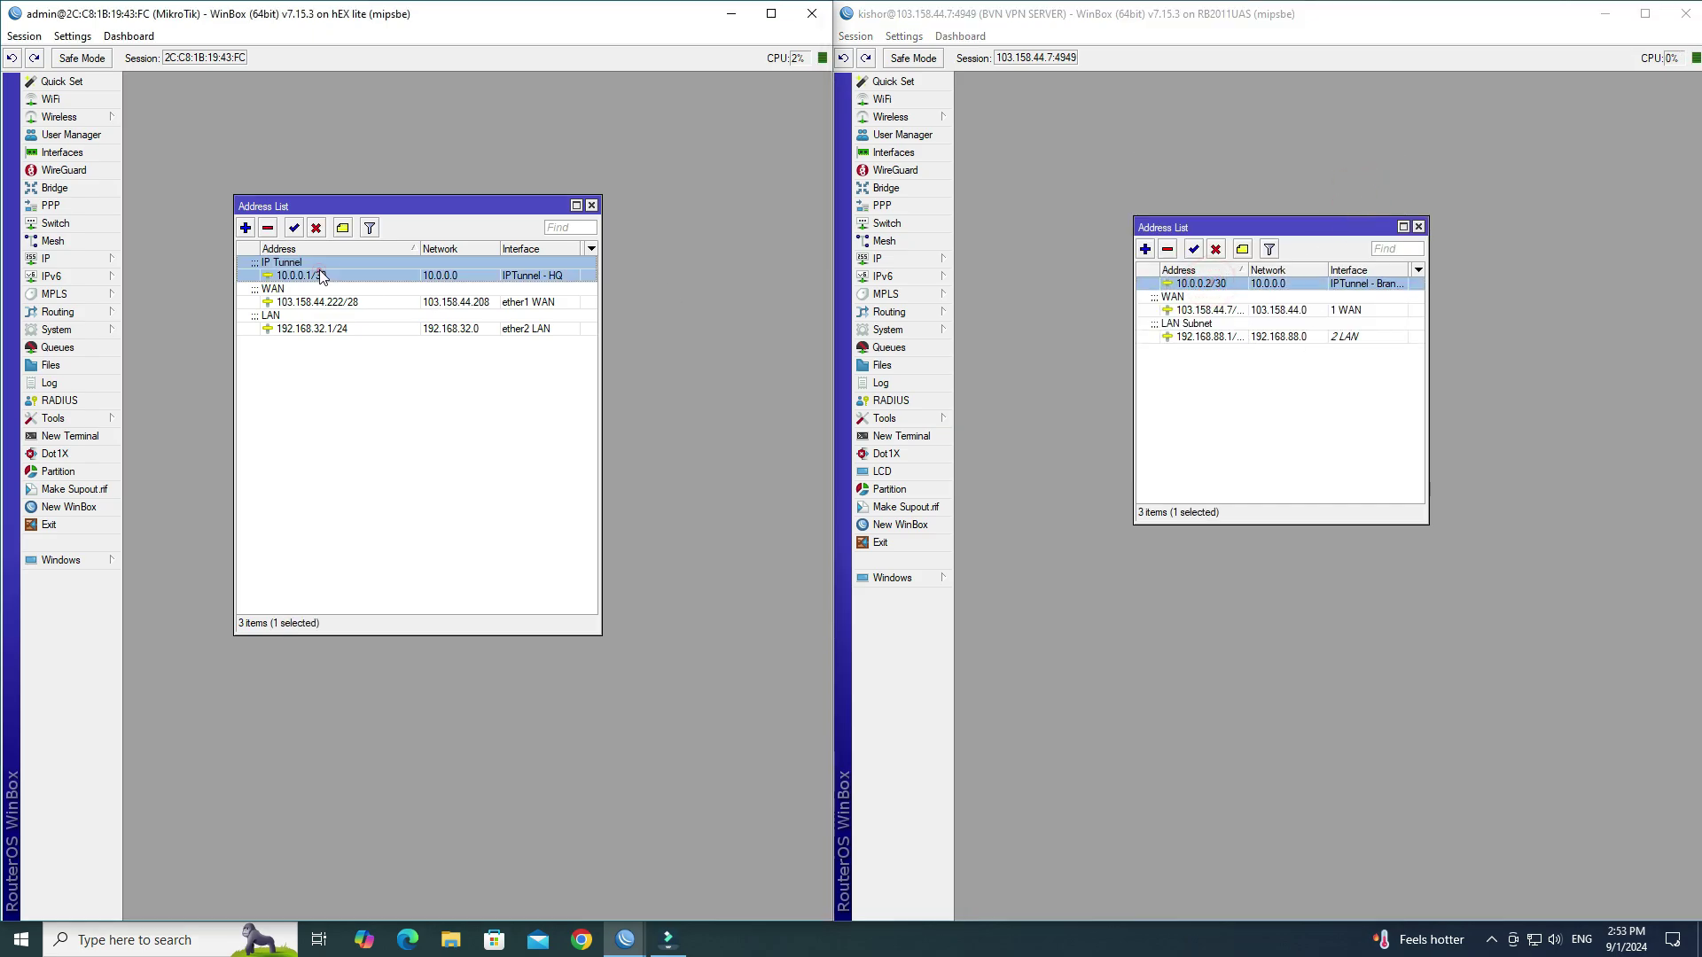
pyautogui.click(1419, 228)
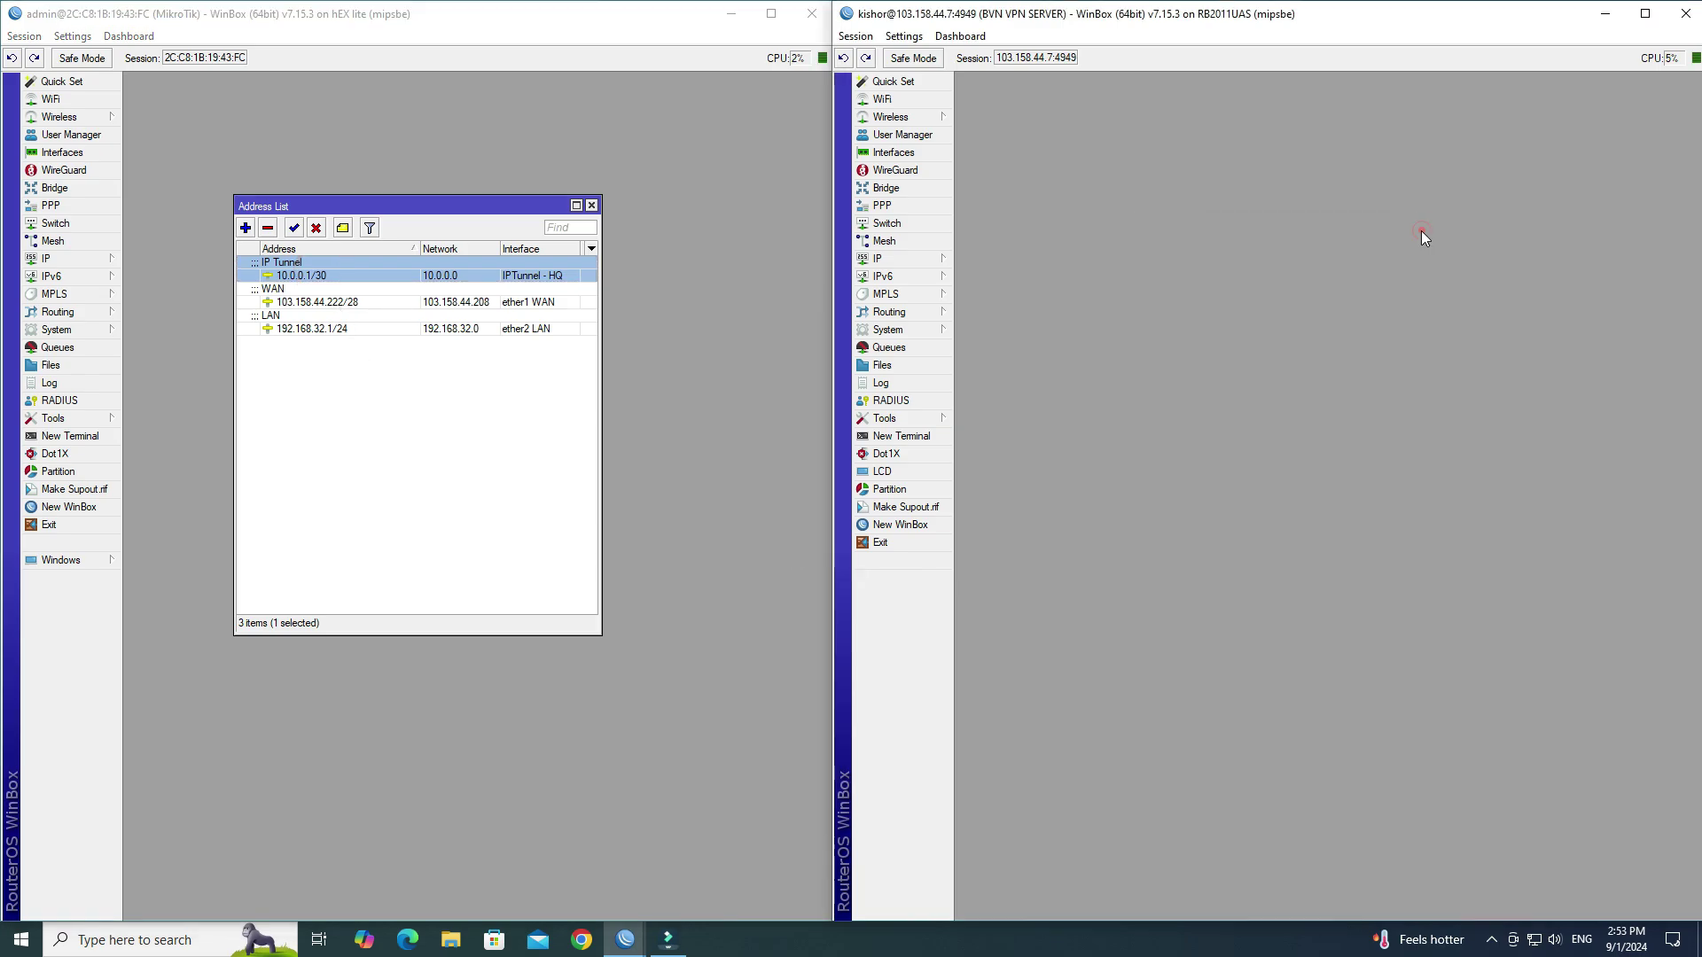
pyautogui.click(590, 205)
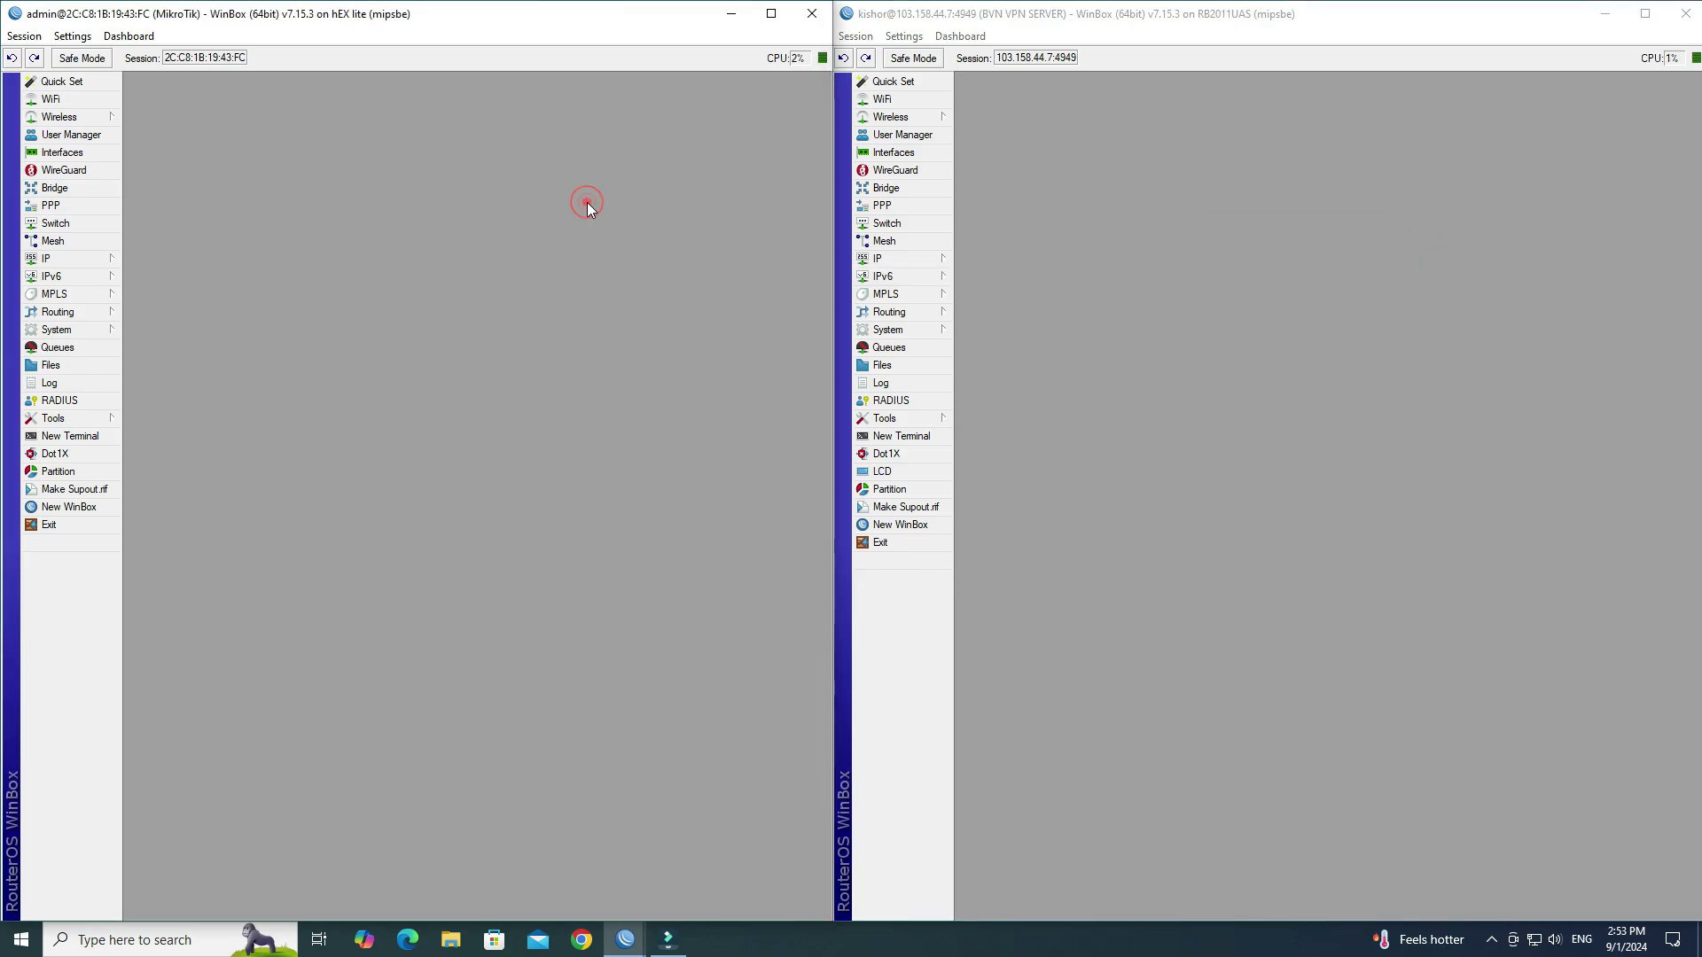
pyautogui.click(696, 367)
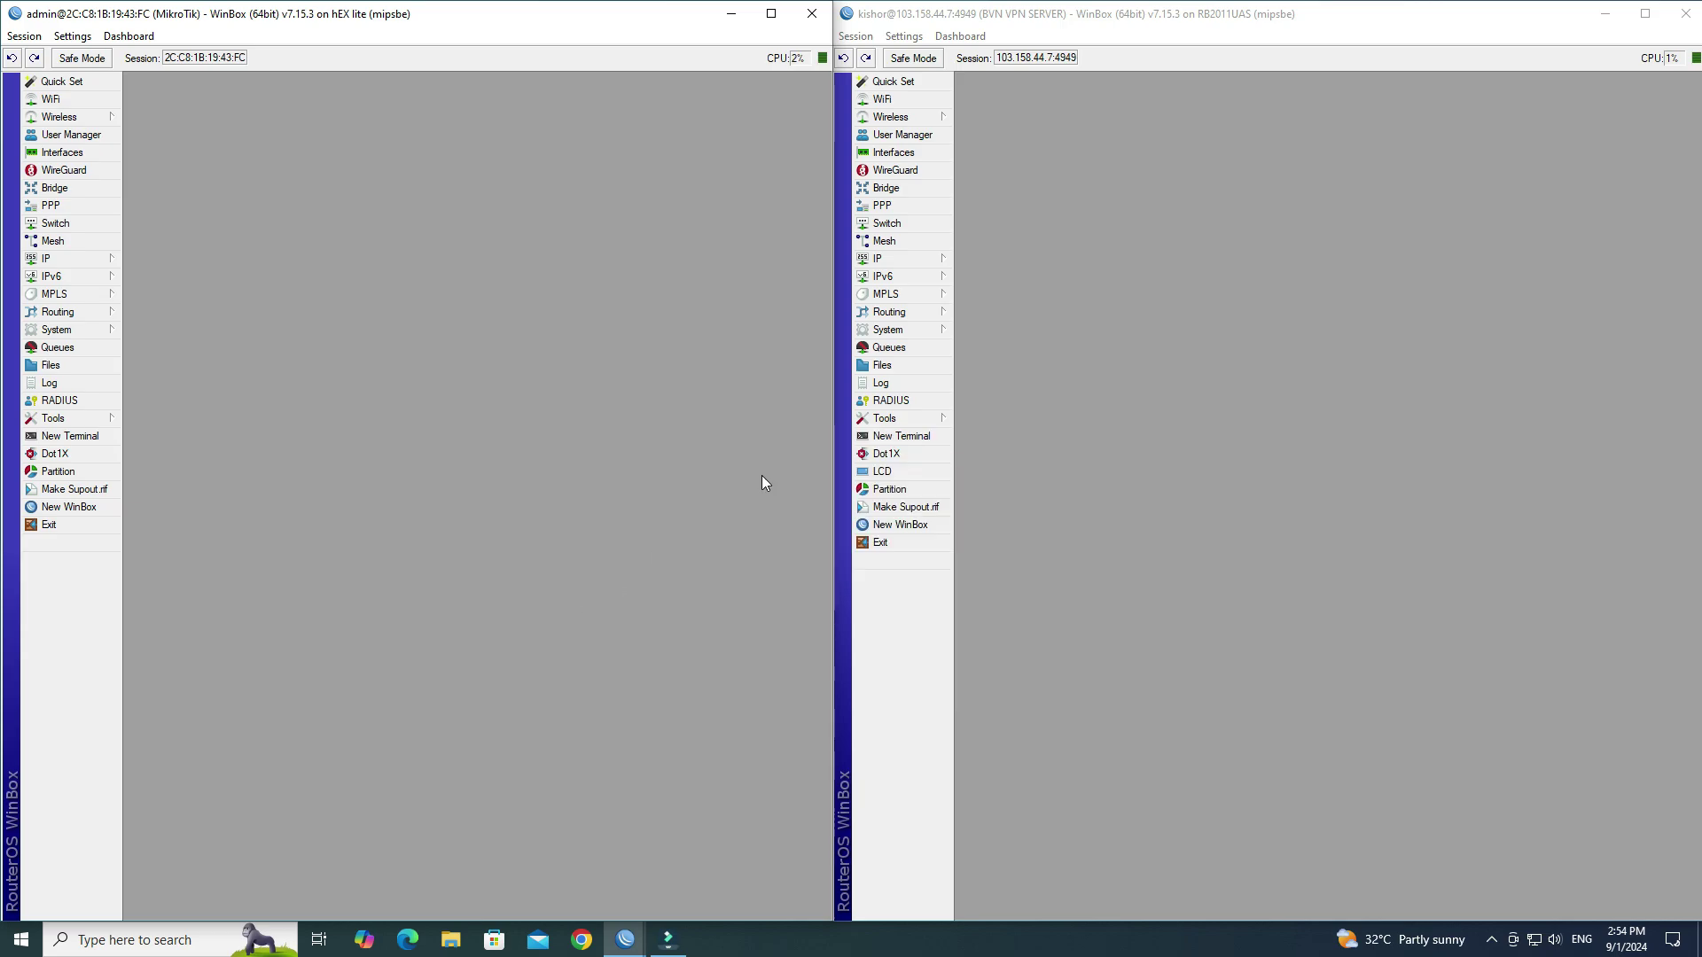
# Look up the LAN Subnet address in the BVN VPN SERVER router's address list
pyautogui.click(896, 261)
pyautogui.click(1008, 286)
pyautogui.doubleClick(1247, 336)
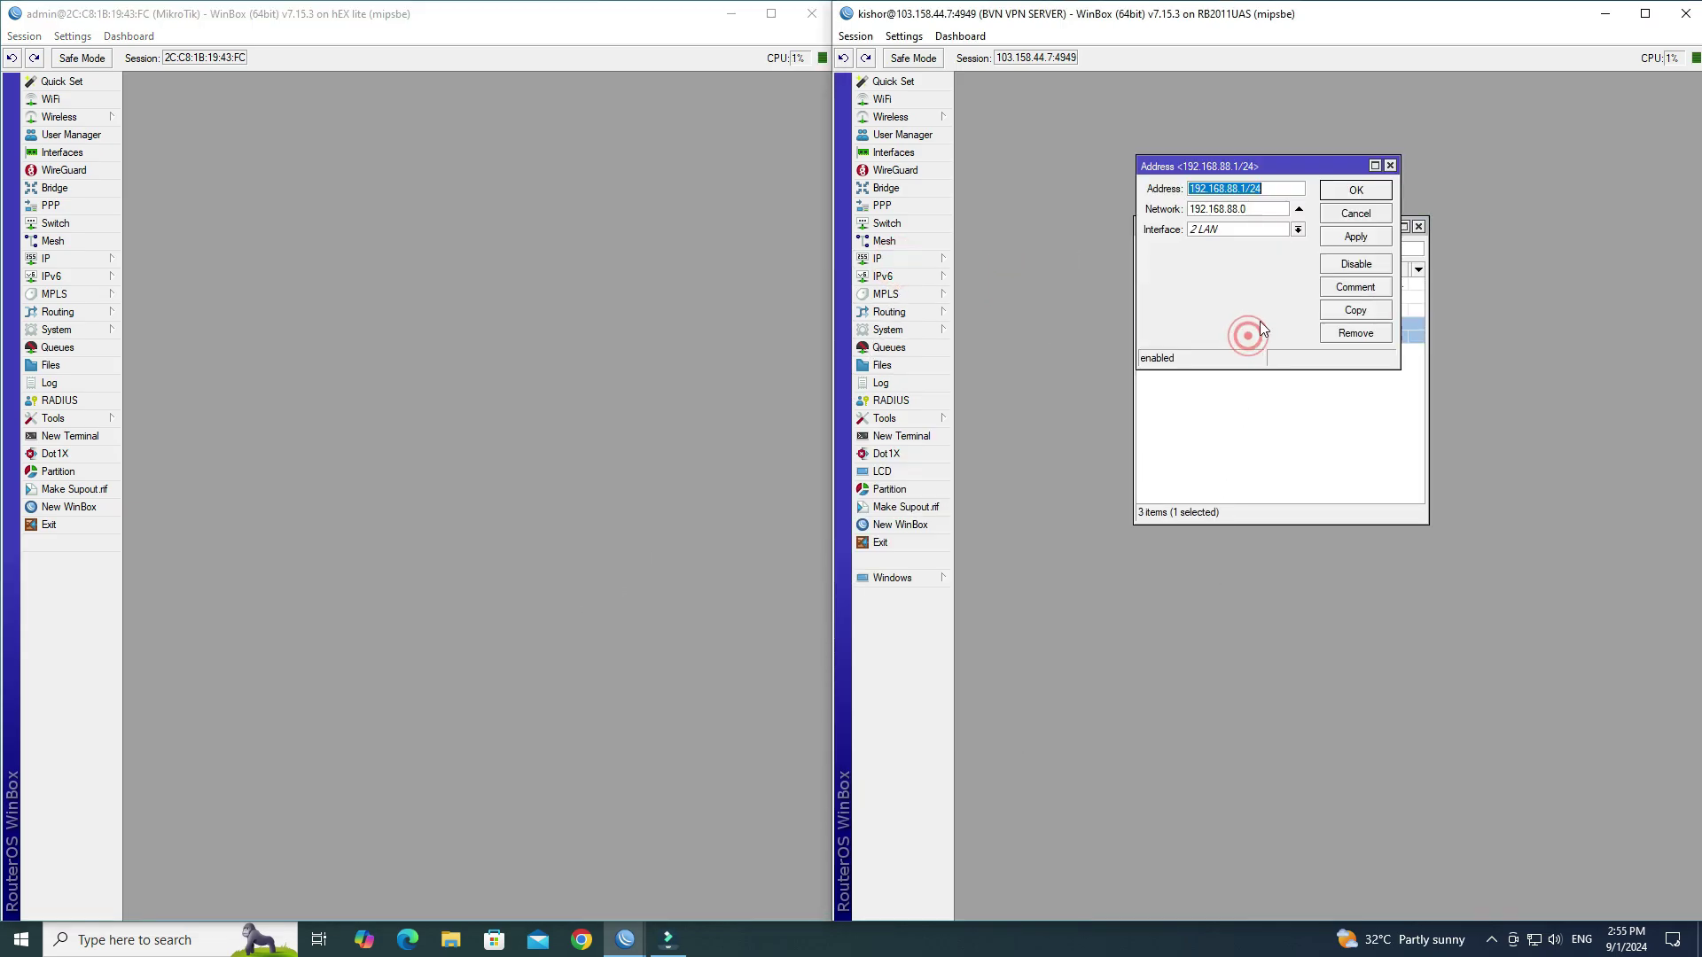
pyautogui.moveTo(1279, 161); pyautogui.dragTo(1279, 339)
pyautogui.click(1285, 365)
pyautogui.doubleClick(1290, 365)
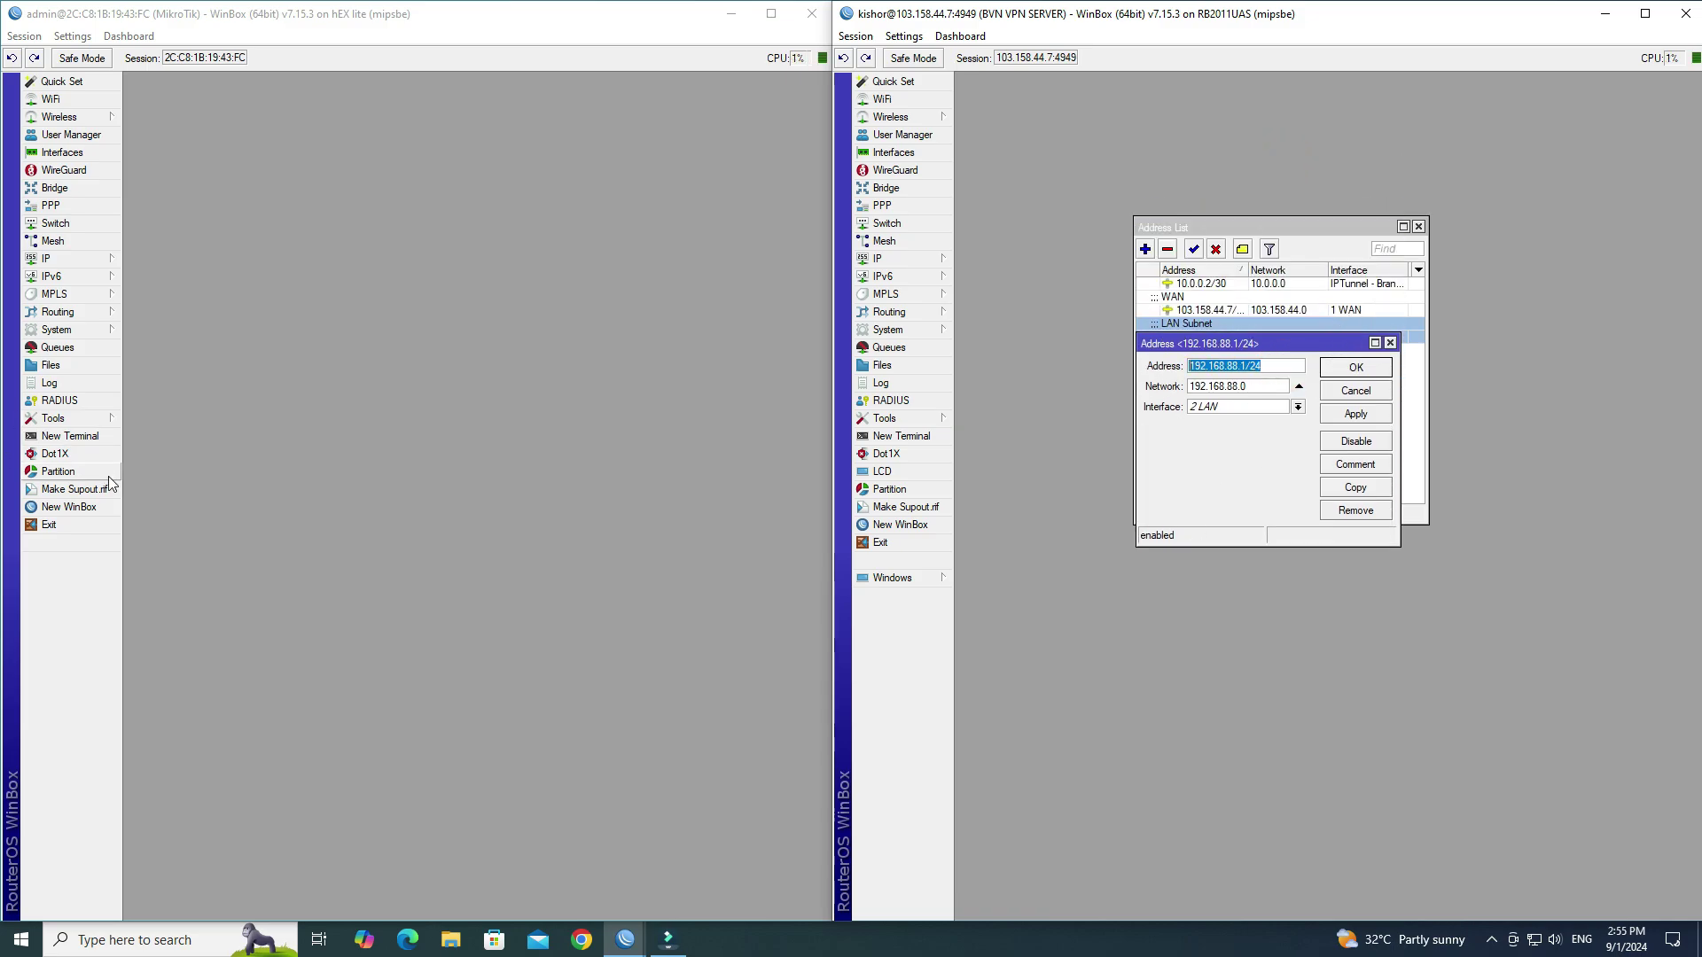
# Ping 192.168.88.1 from a new terminal on the Site A router and close the LAN address details on the VPN server
pyautogui.click(70, 436)
pyautogui.write('ping 192.168.88.1')
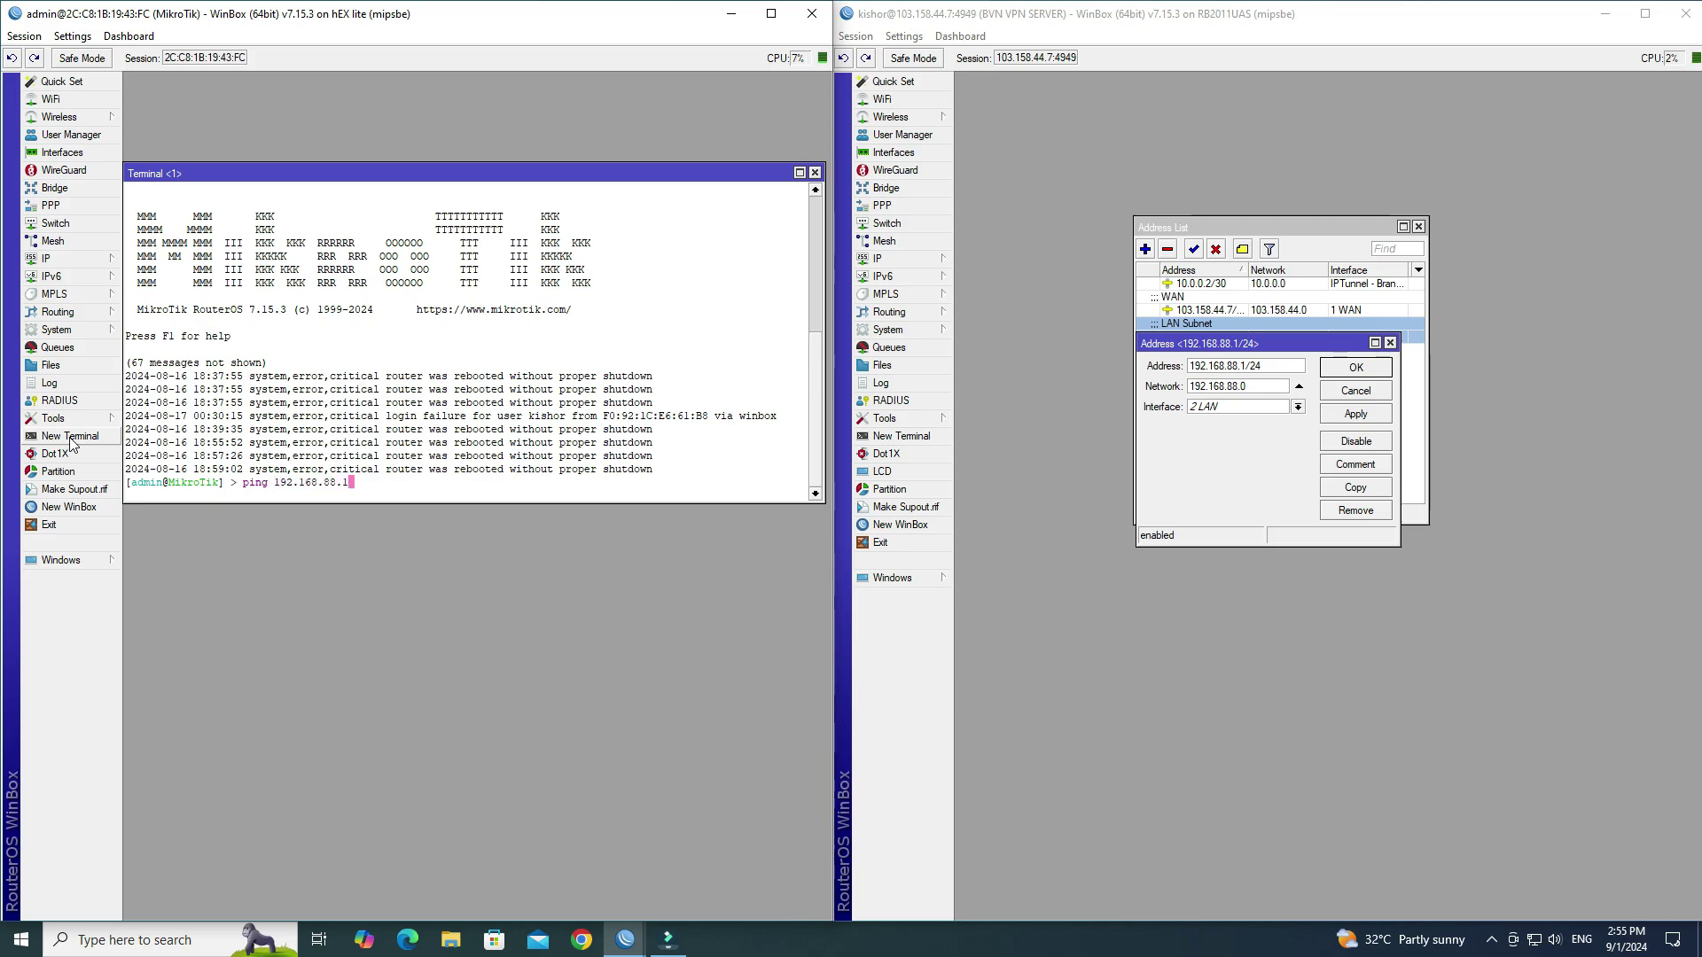
pyautogui.press('Return')
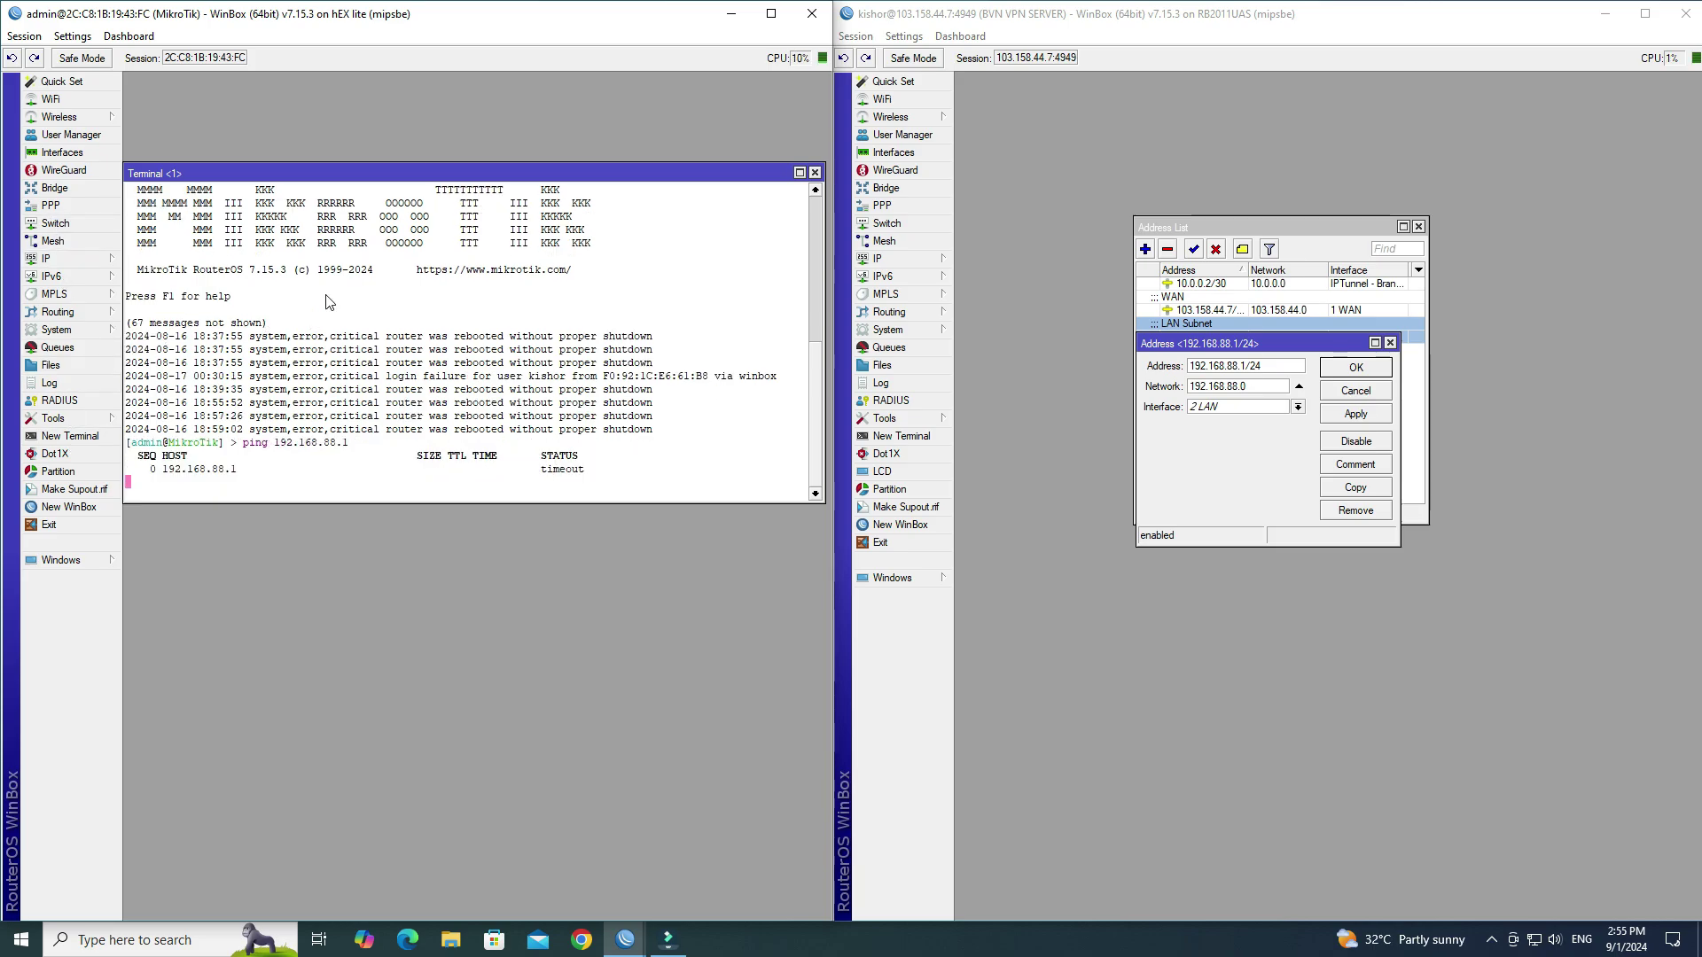
pyautogui.moveTo(405, 175); pyautogui.dragTo(403, 392)
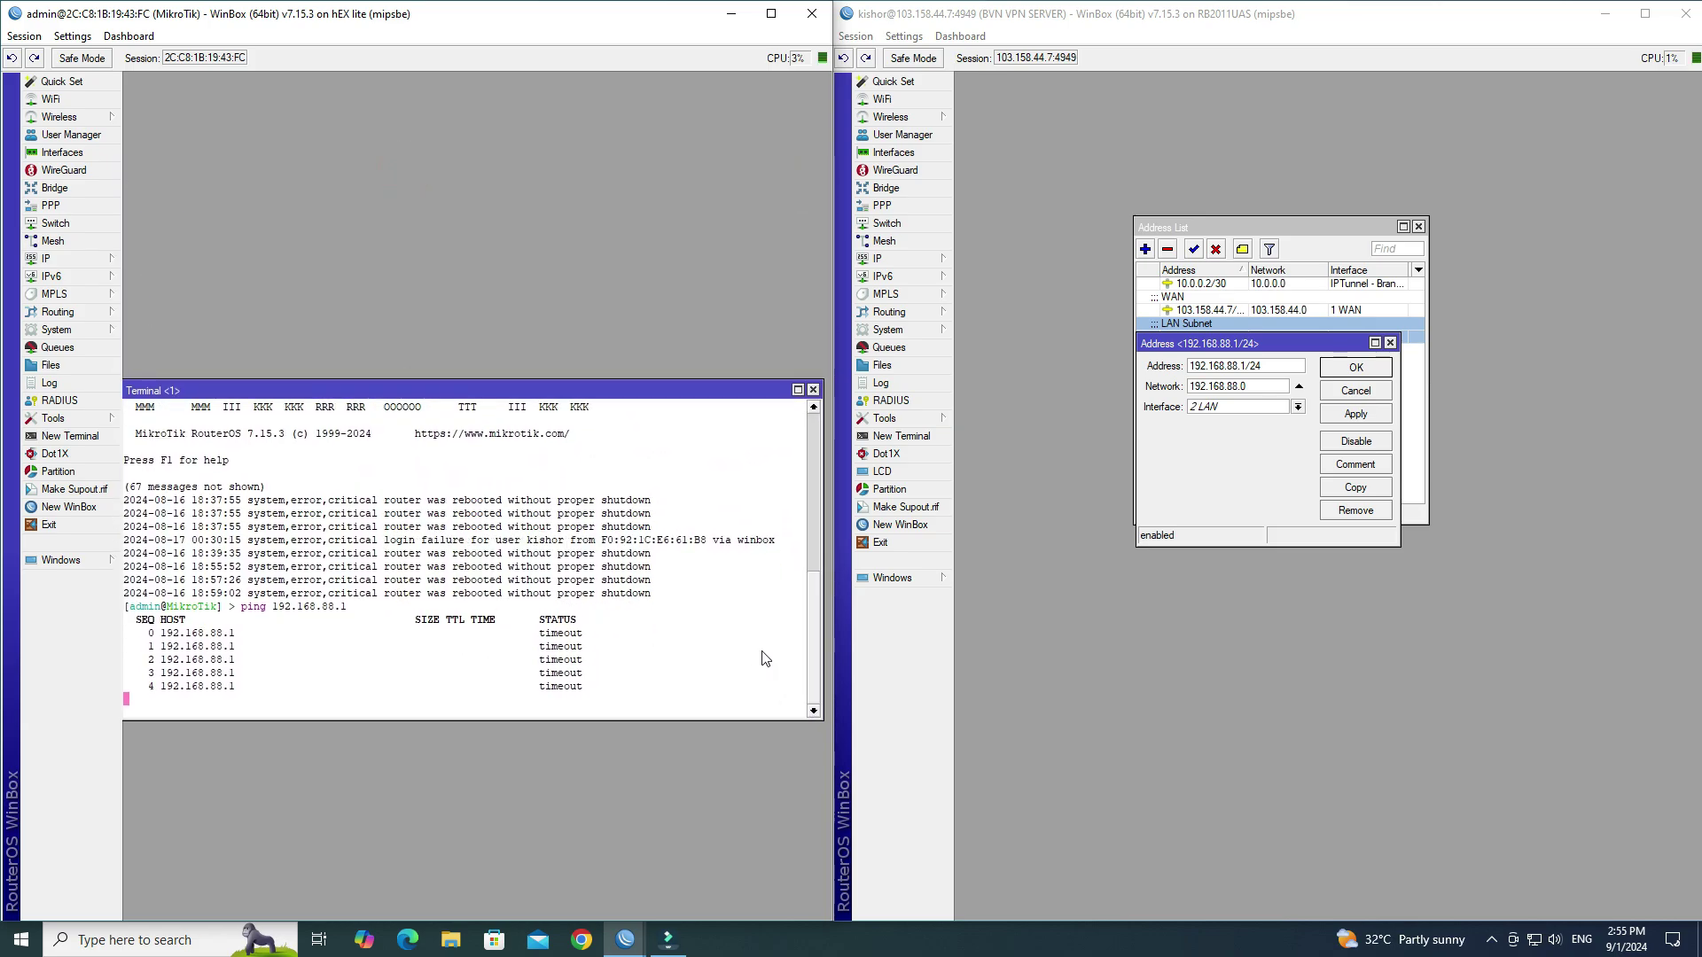
pyautogui.click(1329, 390)
# Start a new route on the Site A router with destination address 192.168.88.0/24
pyautogui.click(57, 262)
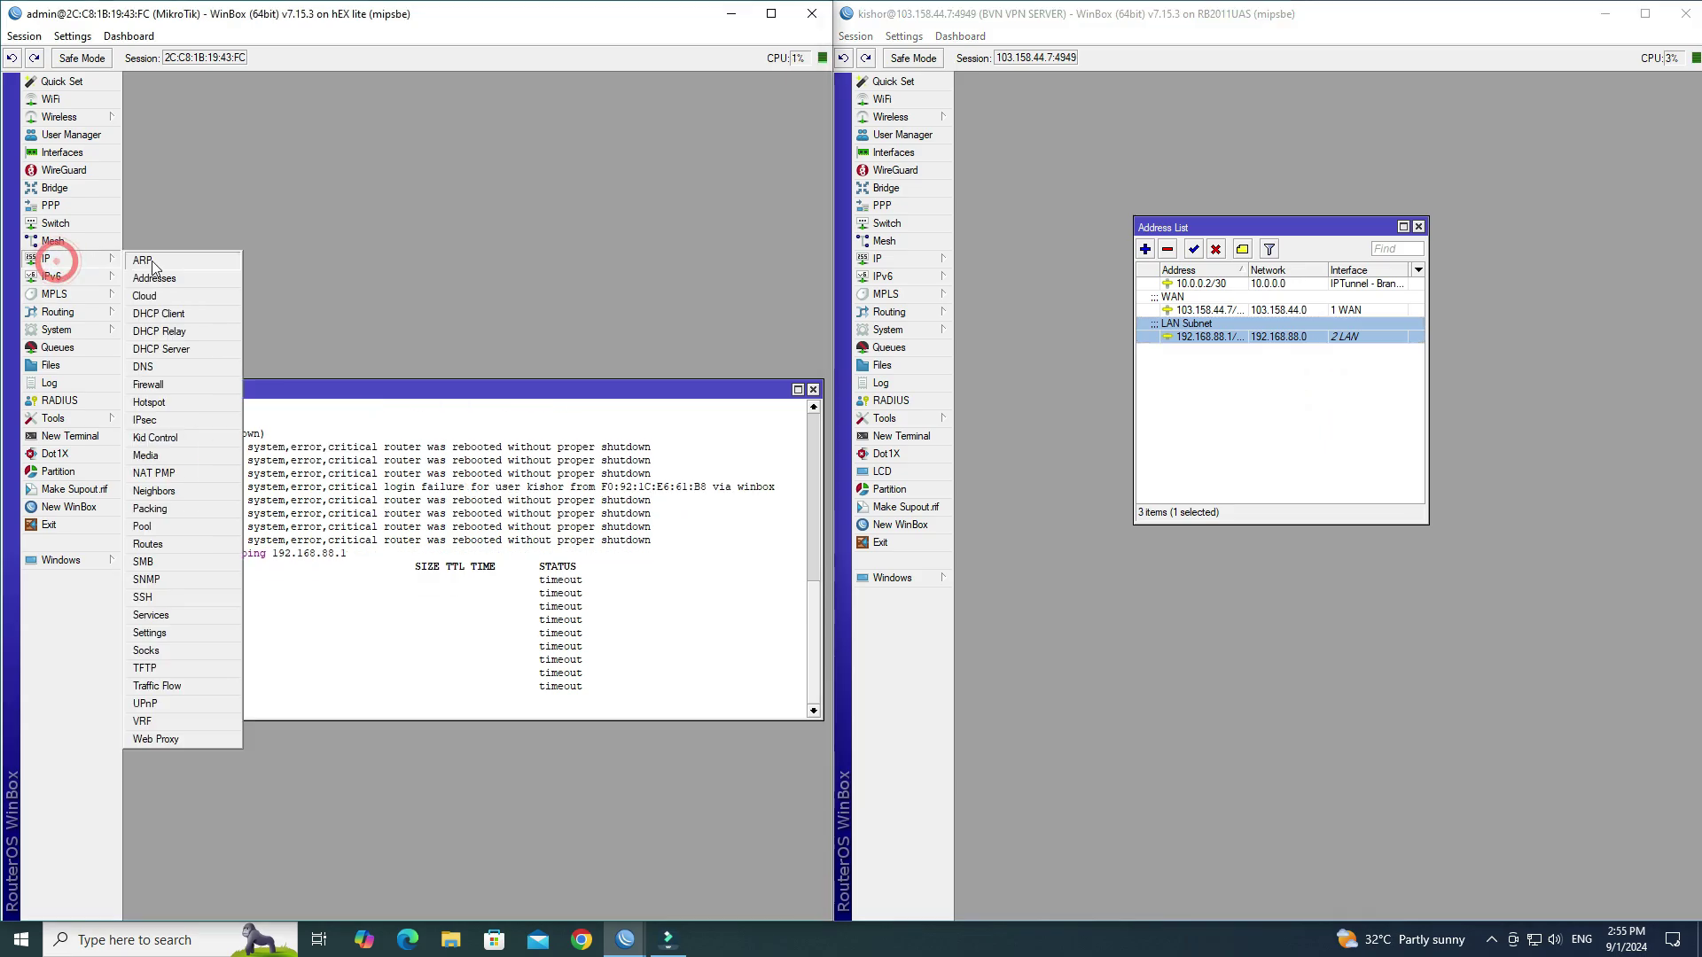
pyautogui.click(211, 546)
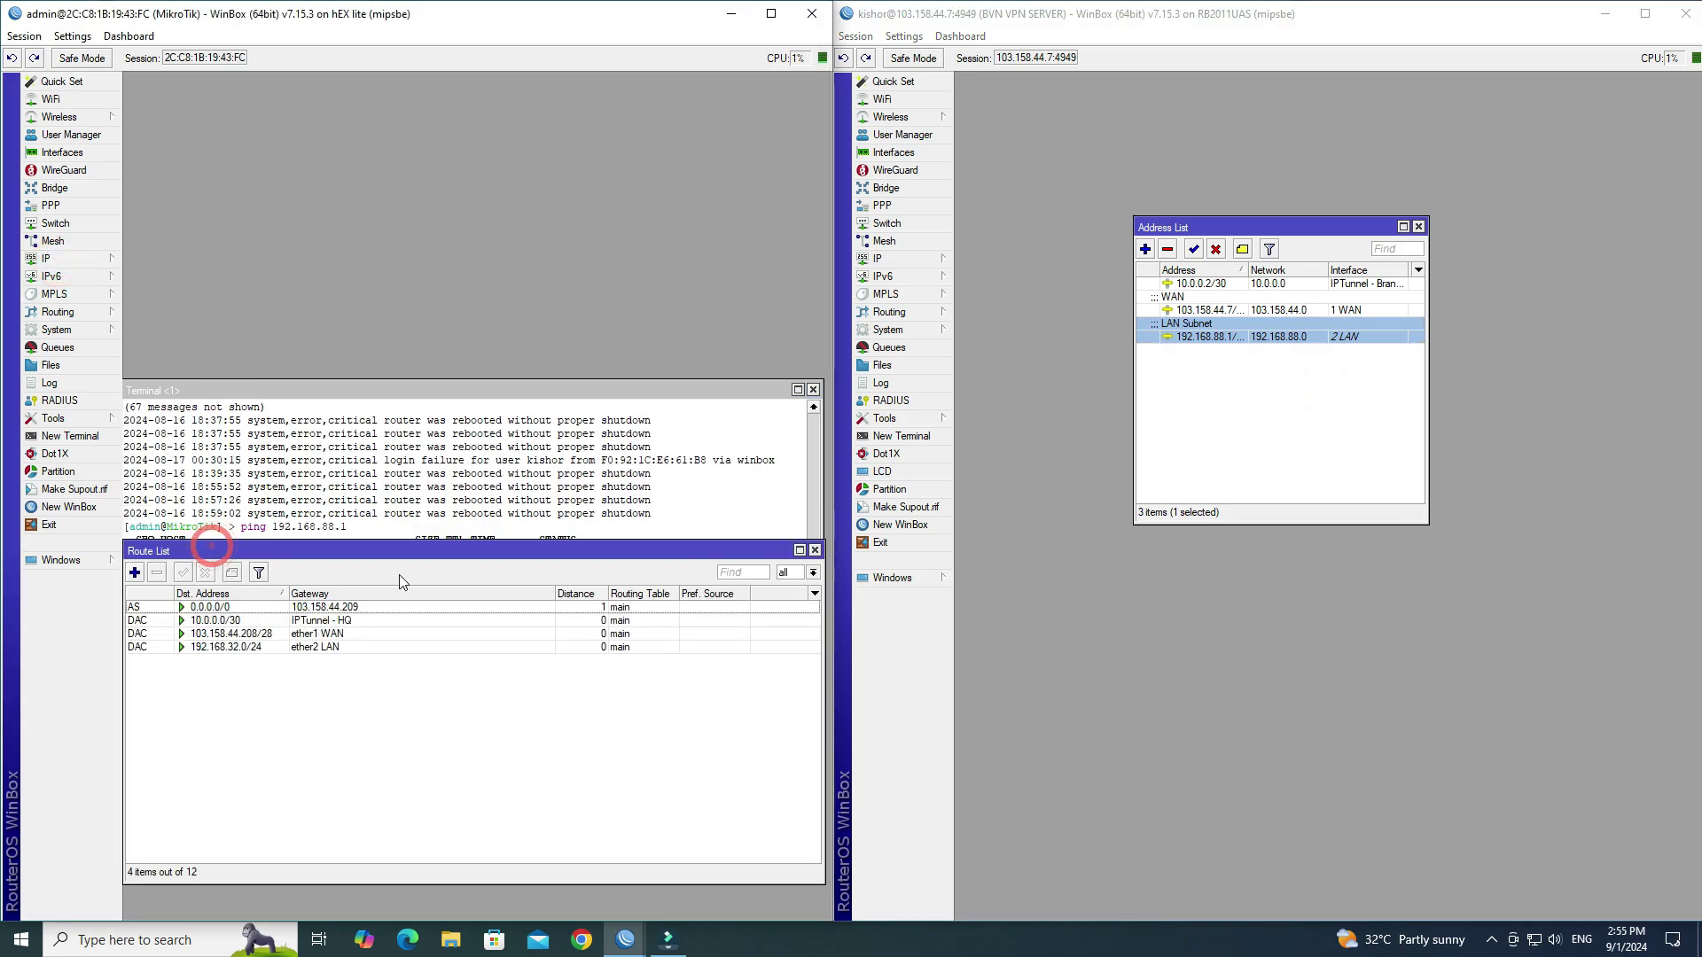
pyautogui.moveTo(400, 560); pyautogui.dragTo(425, 84)
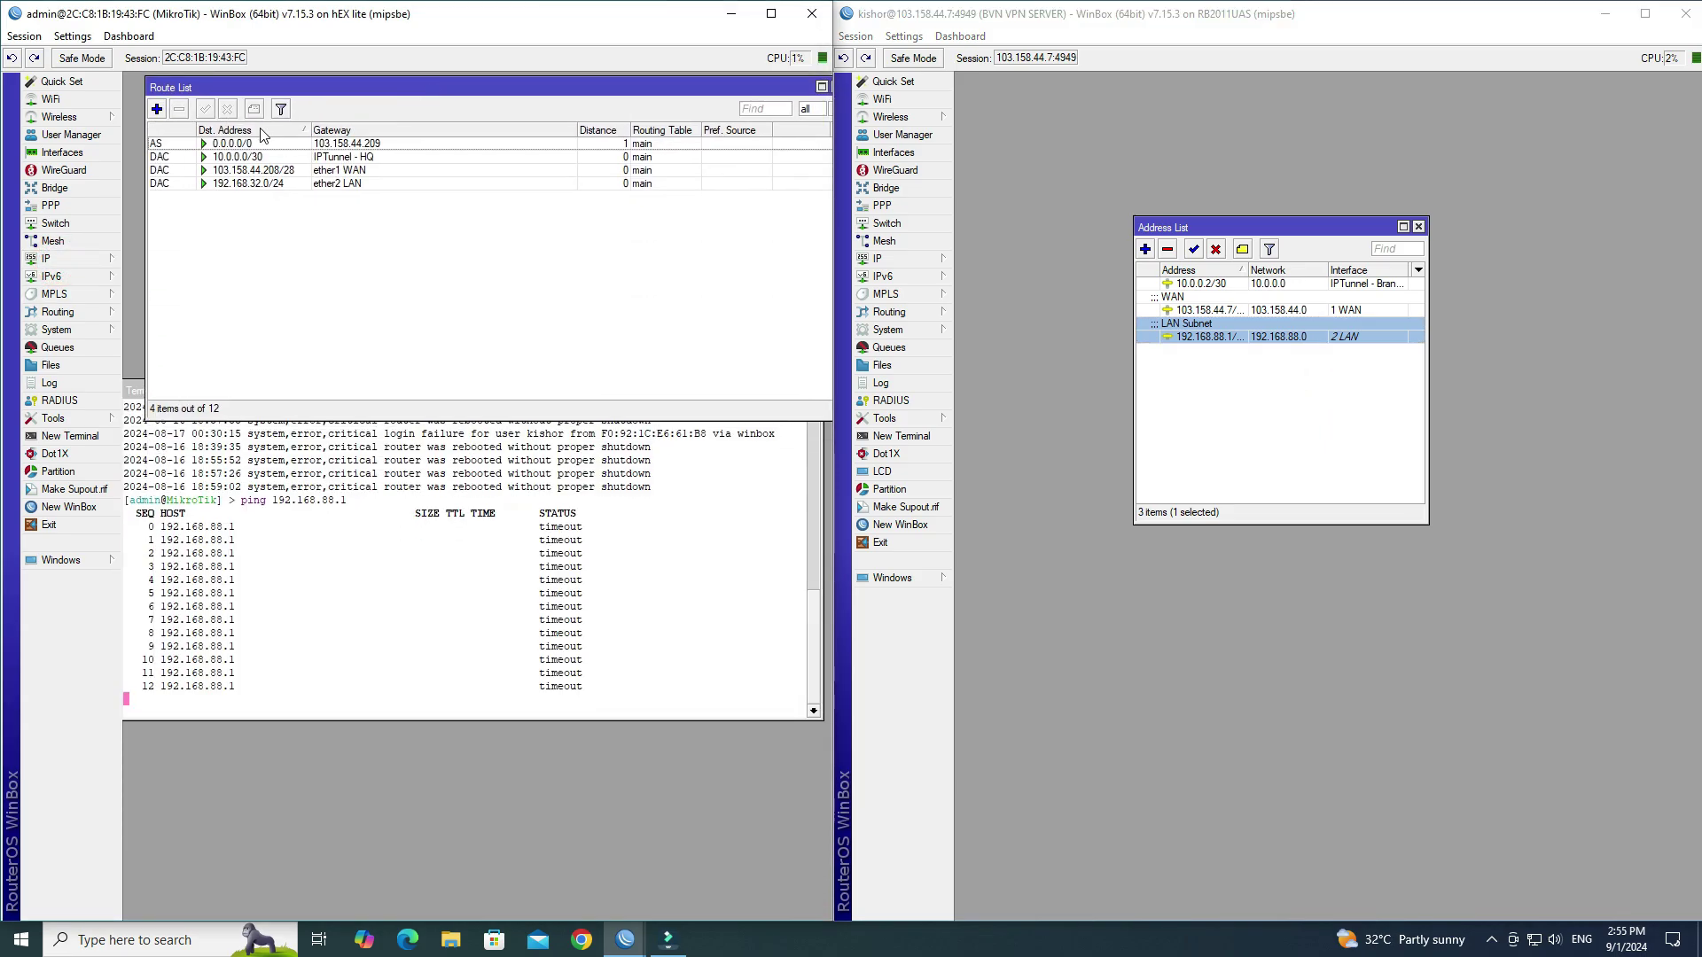
pyautogui.click(156, 108)
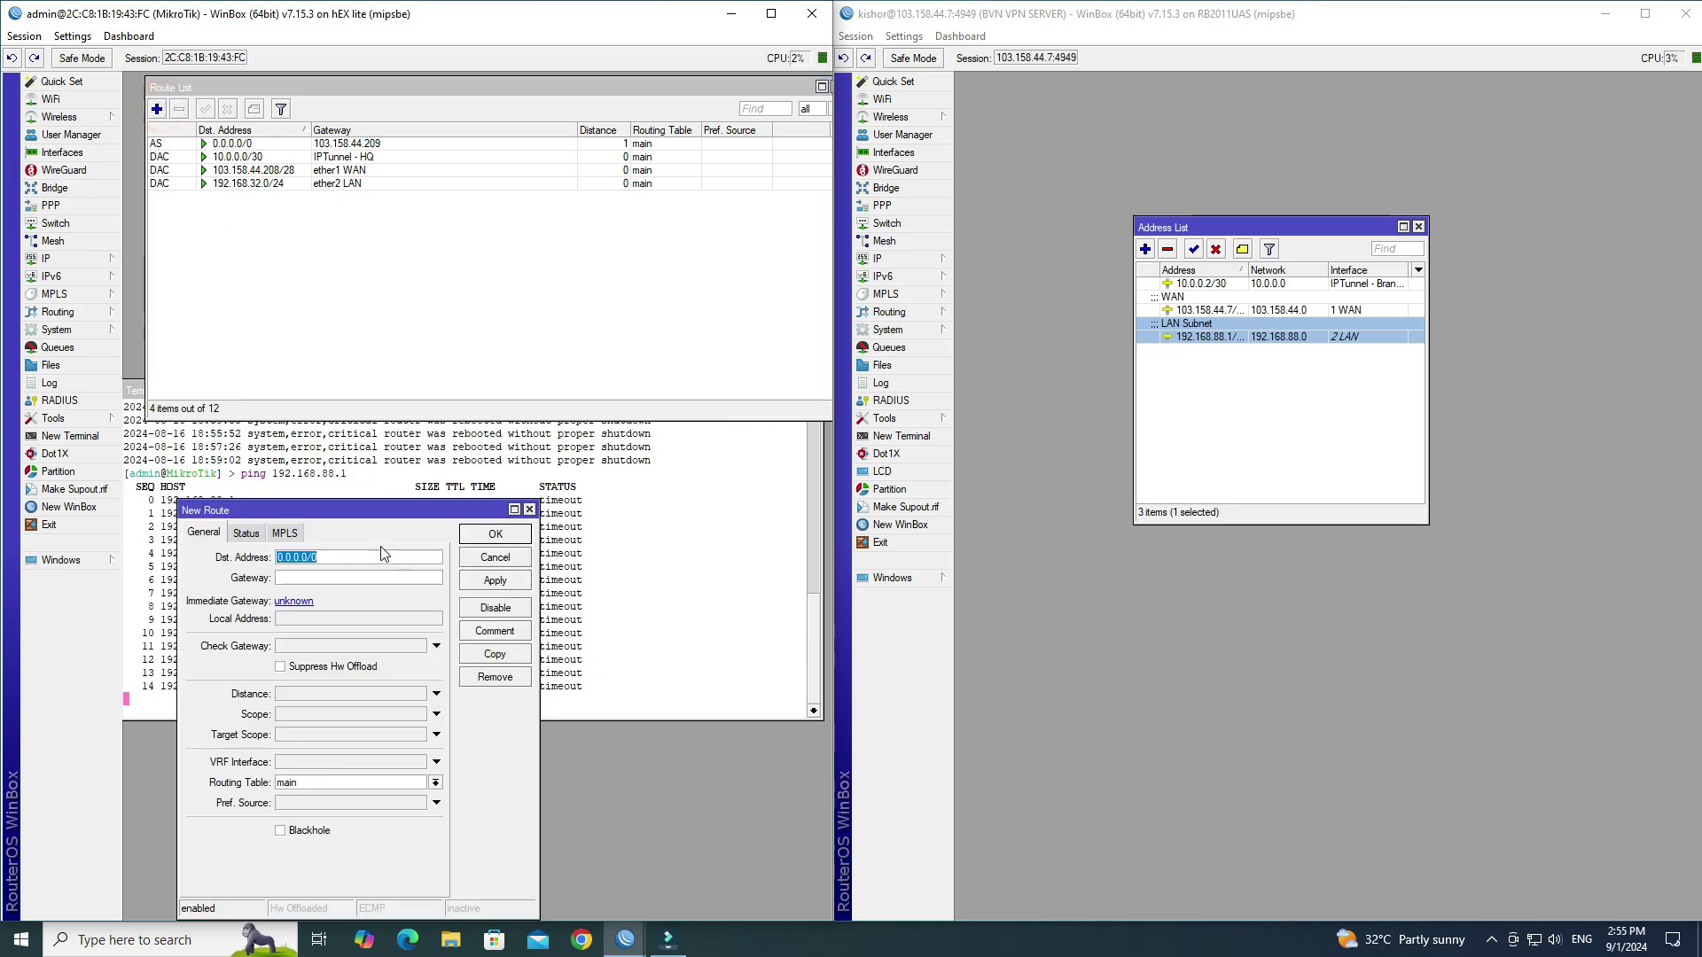
pyautogui.moveTo(362, 519); pyautogui.dragTo(611, 73)
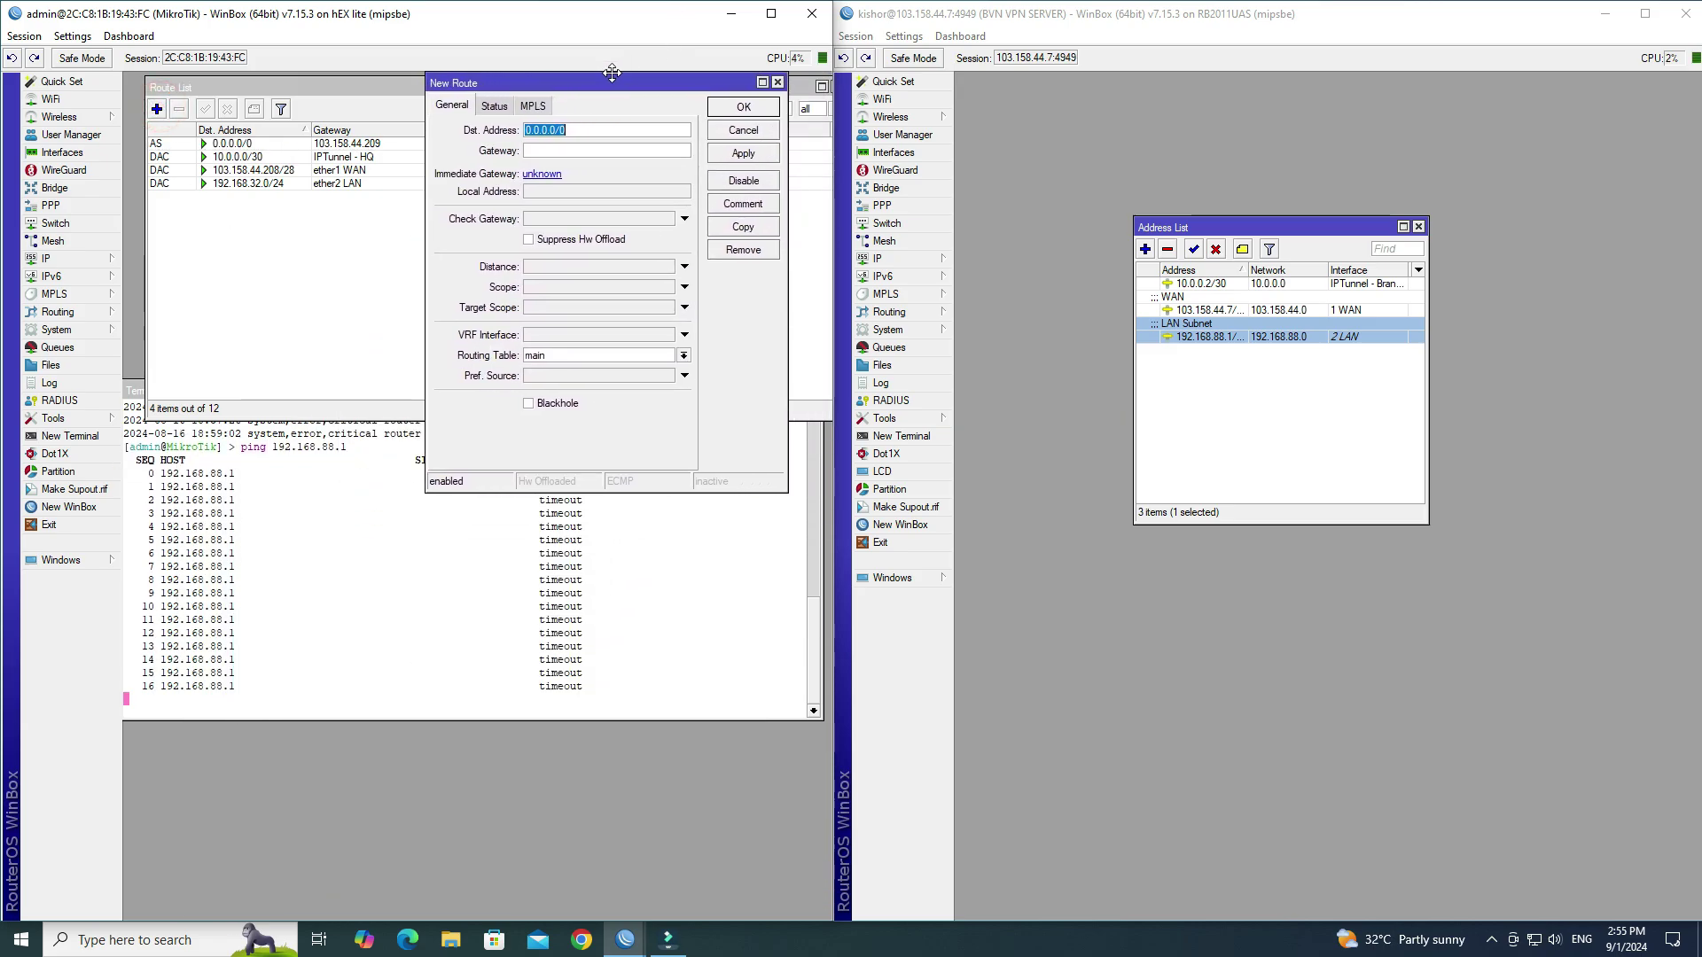
pyautogui.click(619, 133)
pyautogui.moveTo(582, 130); pyautogui.dragTo(525, 130)
pyautogui.write('192.168.88.0')
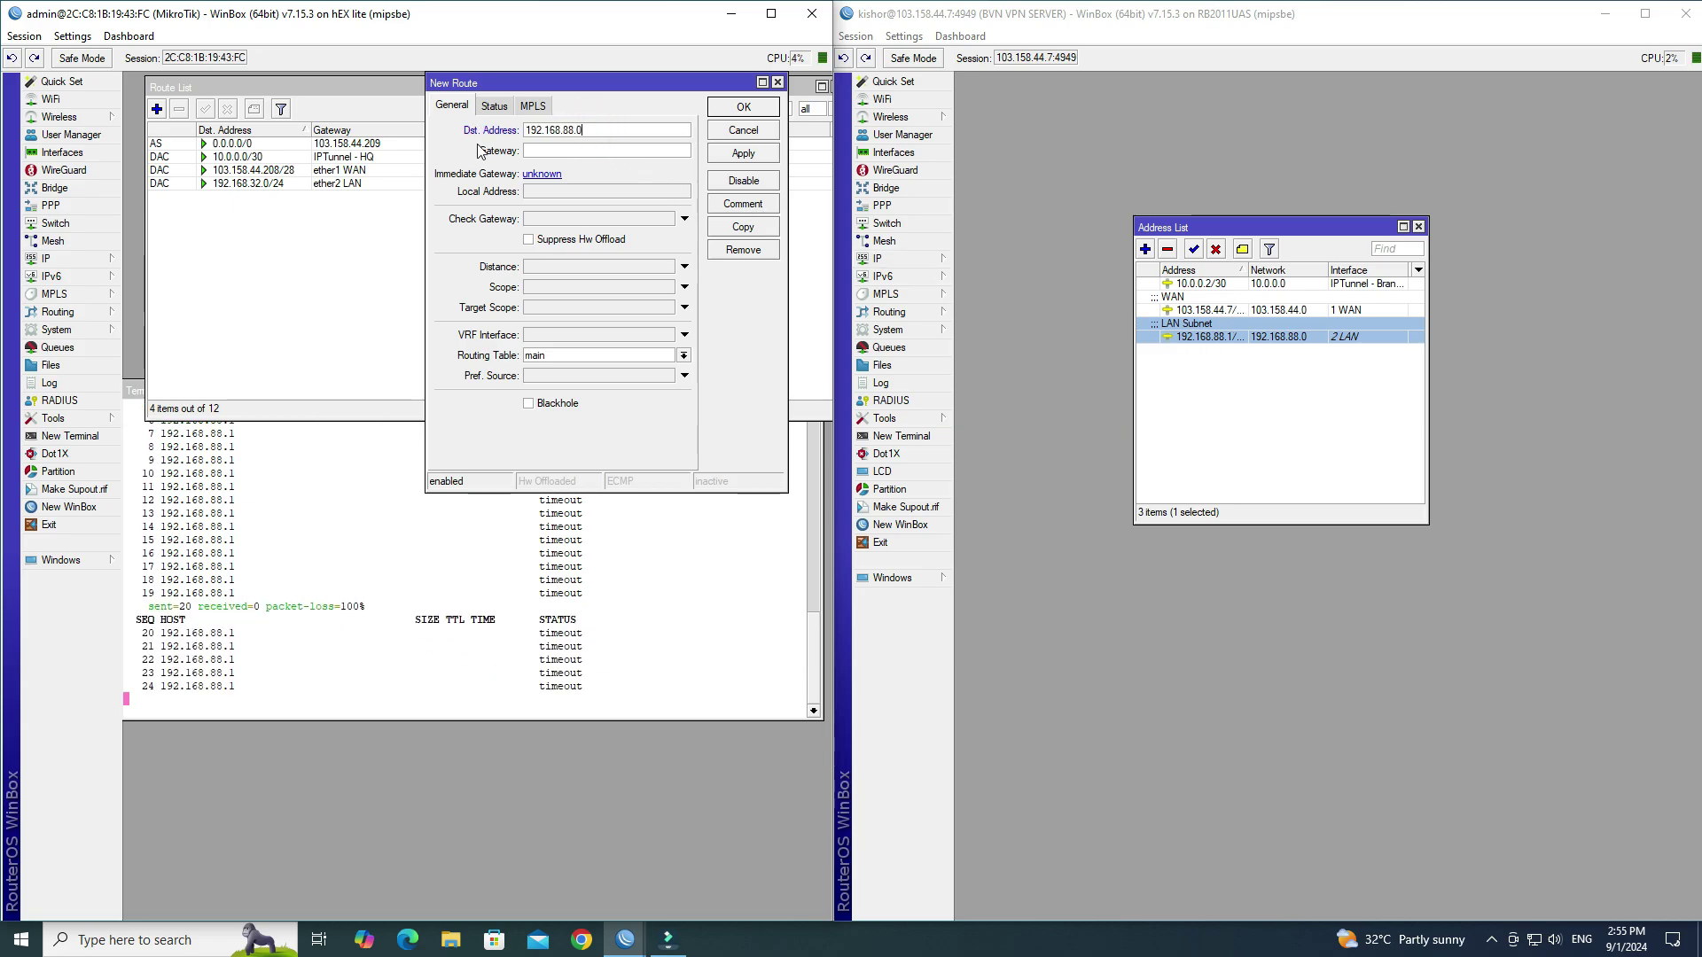
pyautogui.write('/24')
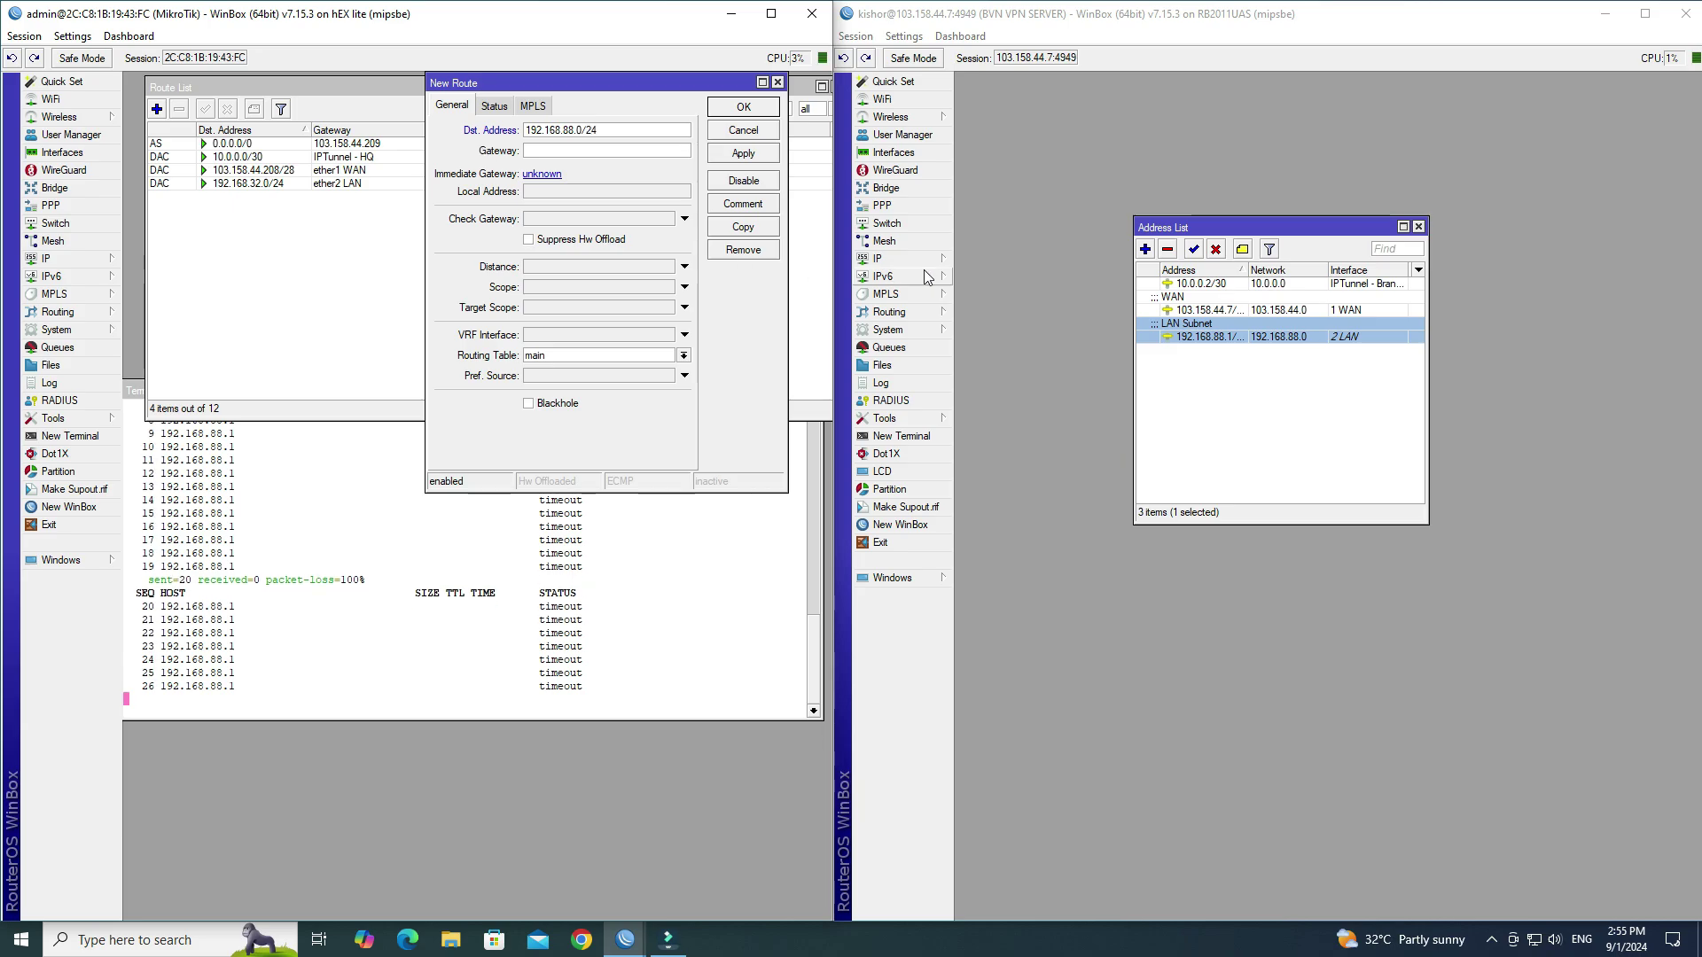
# Check the network of the LAN Subnet address on the BVN VPN SERVER router and close its details
pyautogui.doubleClick(1239, 338)
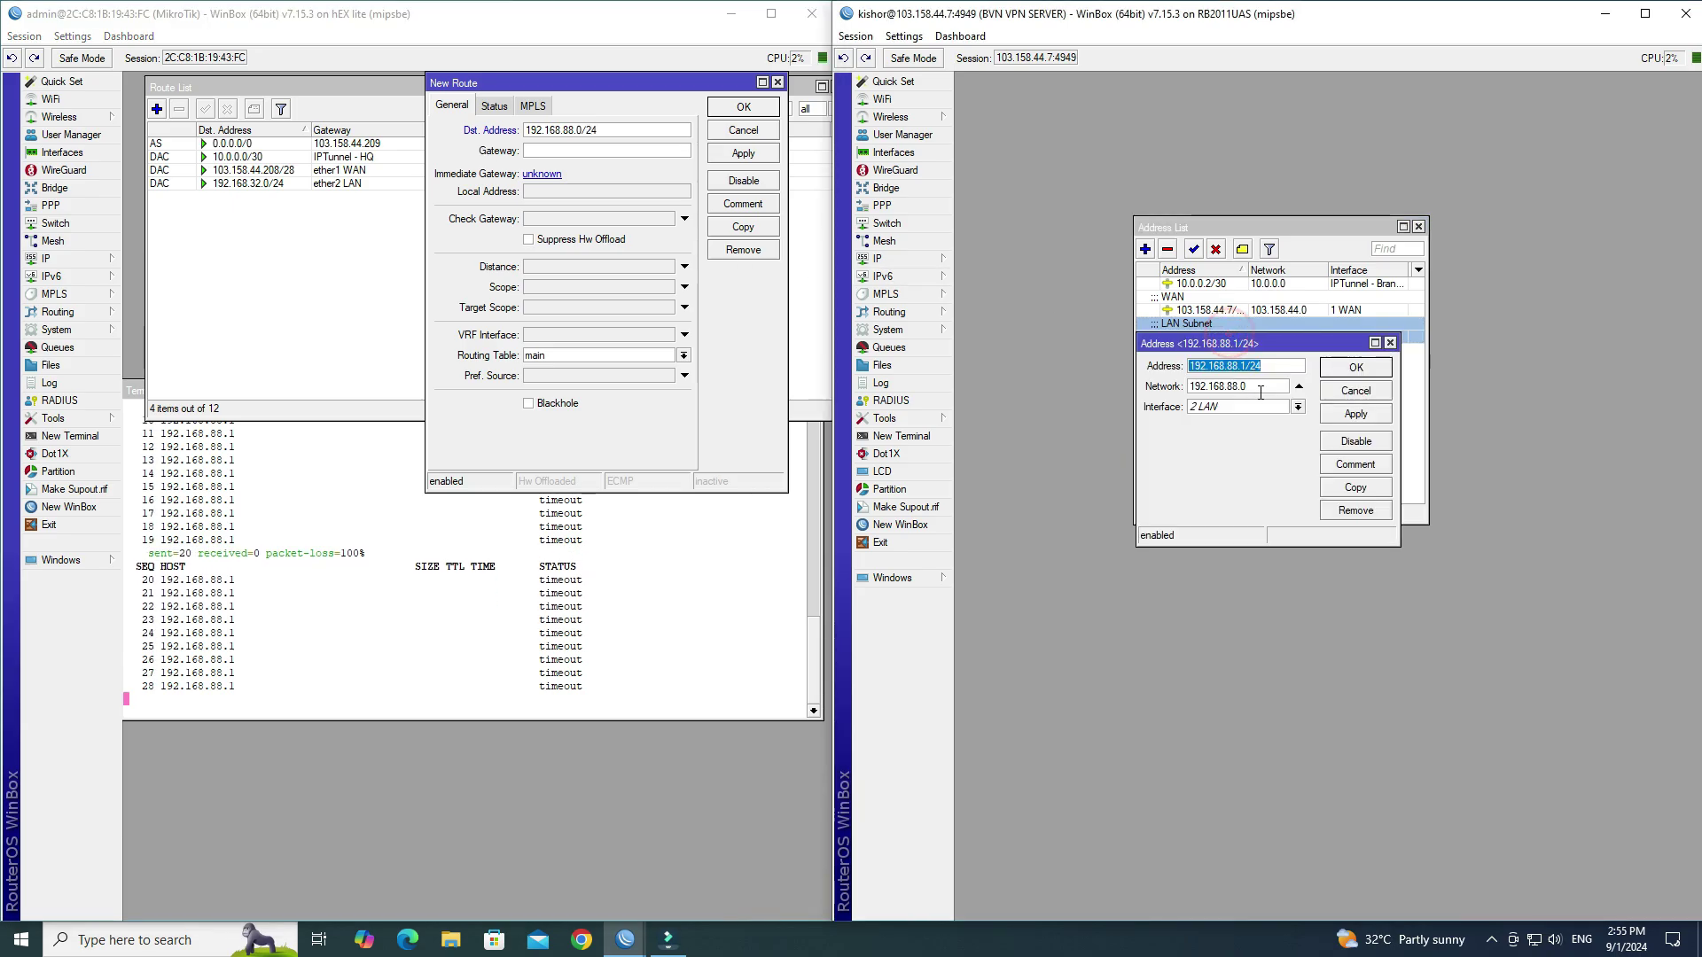
pyautogui.moveTo(1258, 390); pyautogui.dragTo(1183, 400)
pyautogui.click(1336, 395)
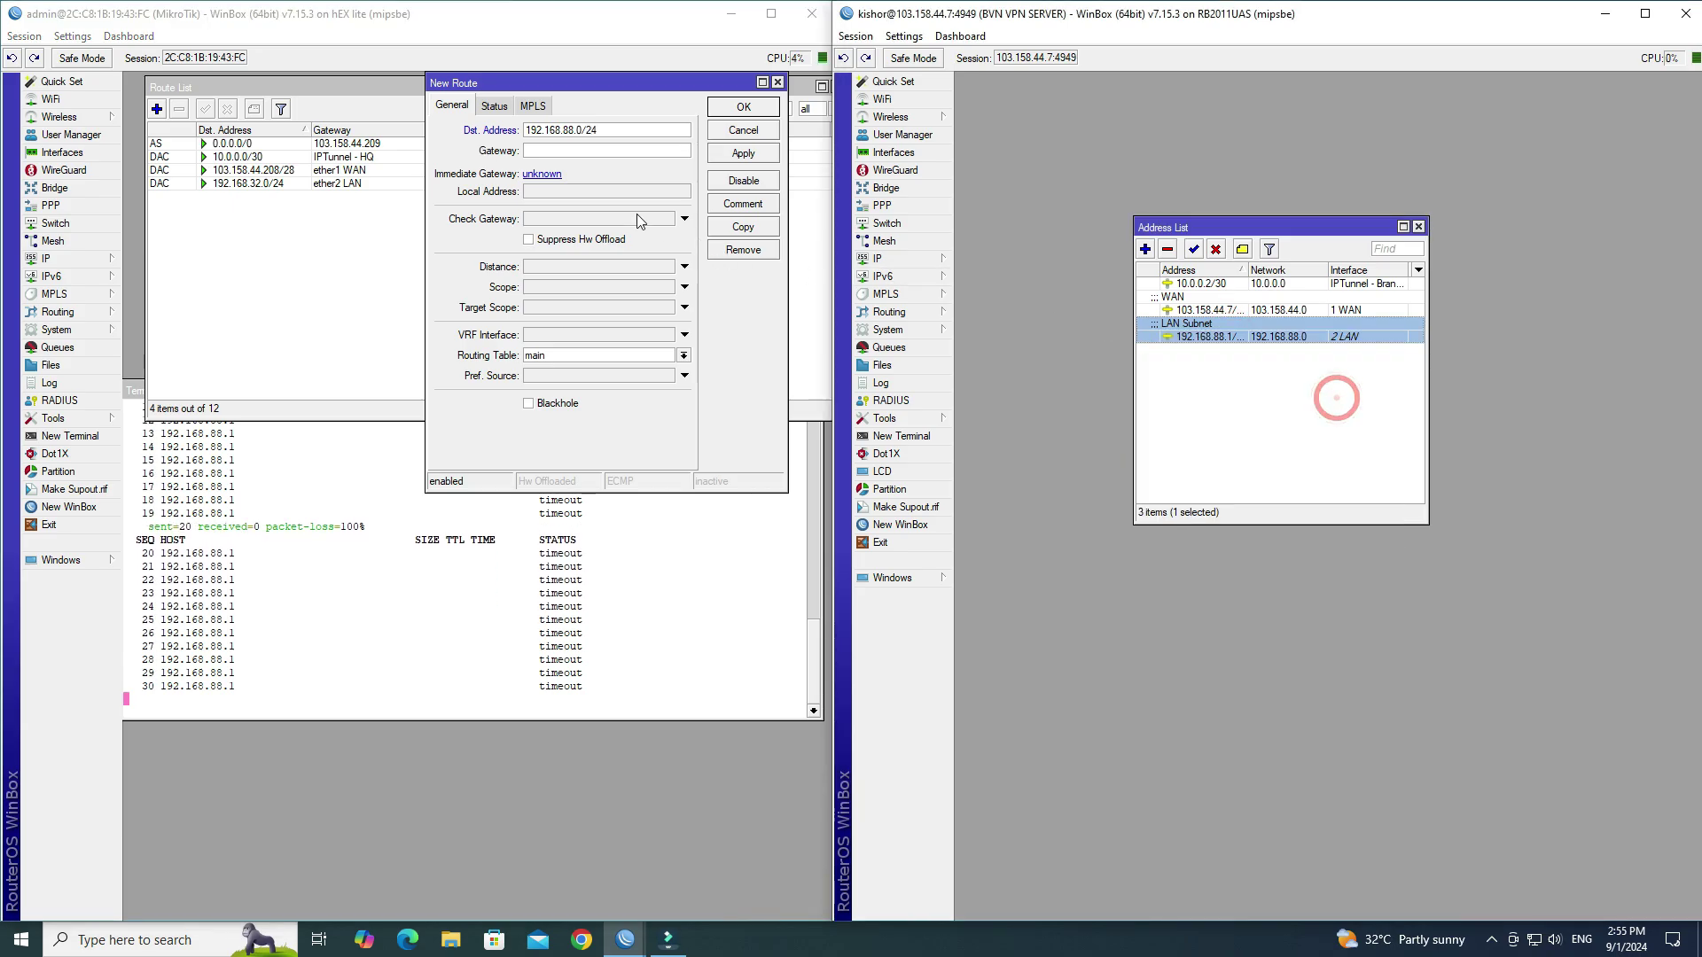
# Look up the VPN server's tunnel address and set the Site A route's gateway to 10.0.0.2
pyautogui.click(567, 151)
pyautogui.doubleClick(1205, 282)
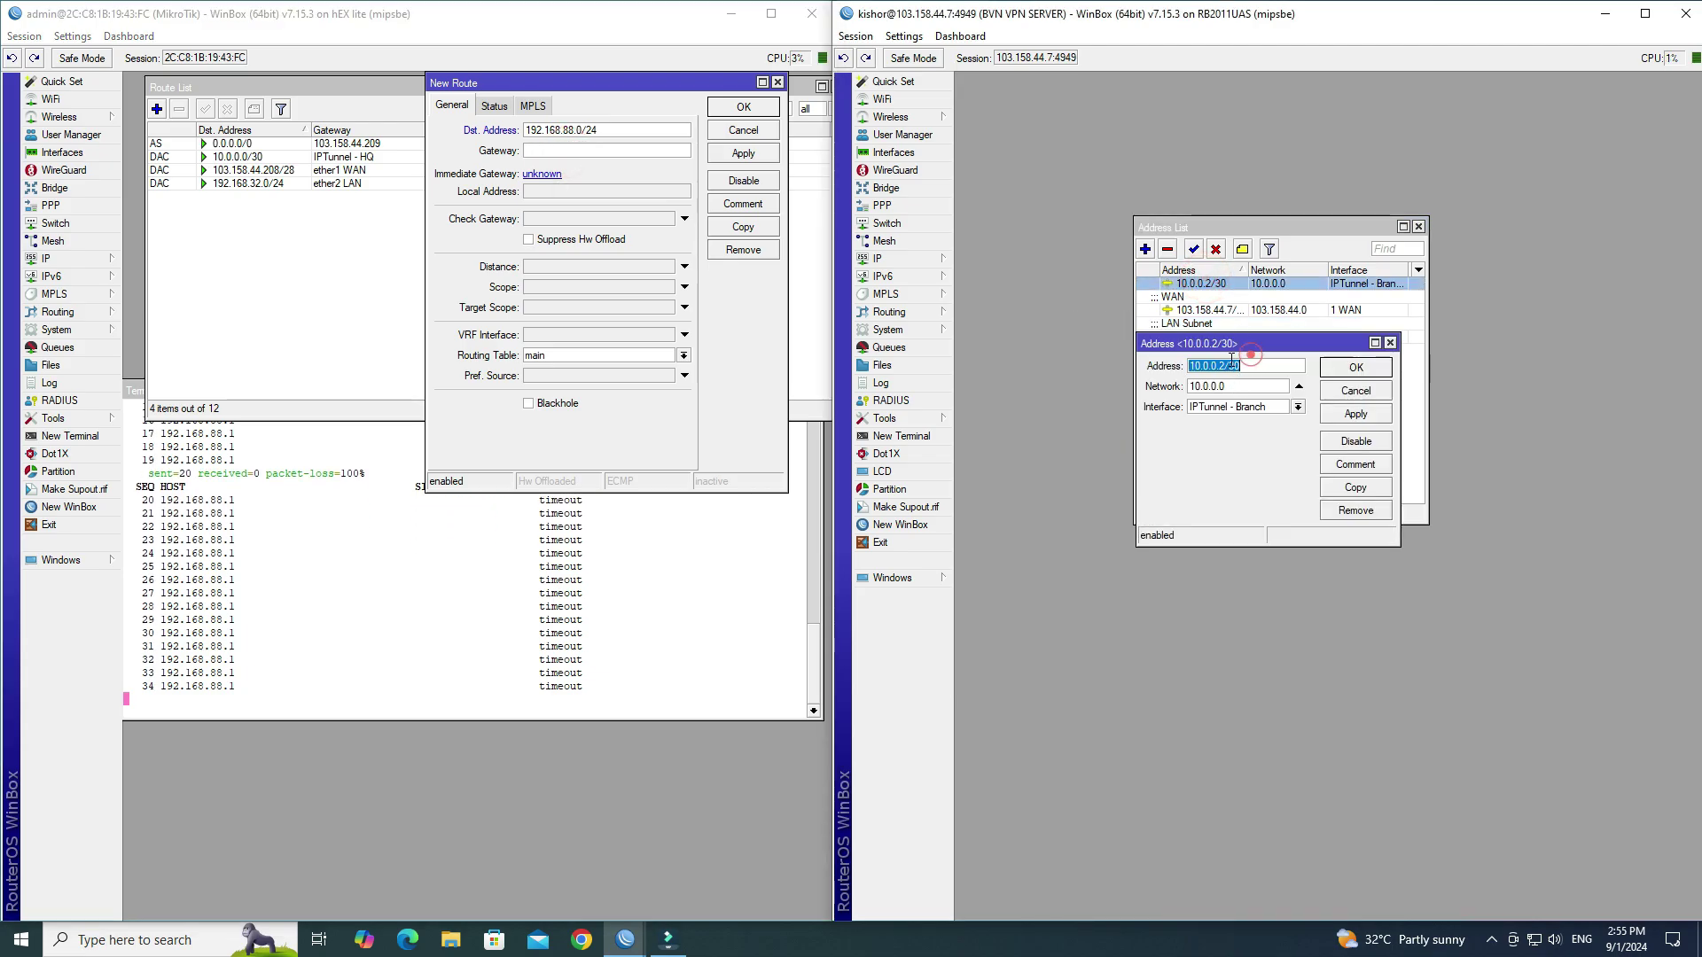
pyautogui.click(1267, 364)
pyautogui.doubleClick(1267, 363)
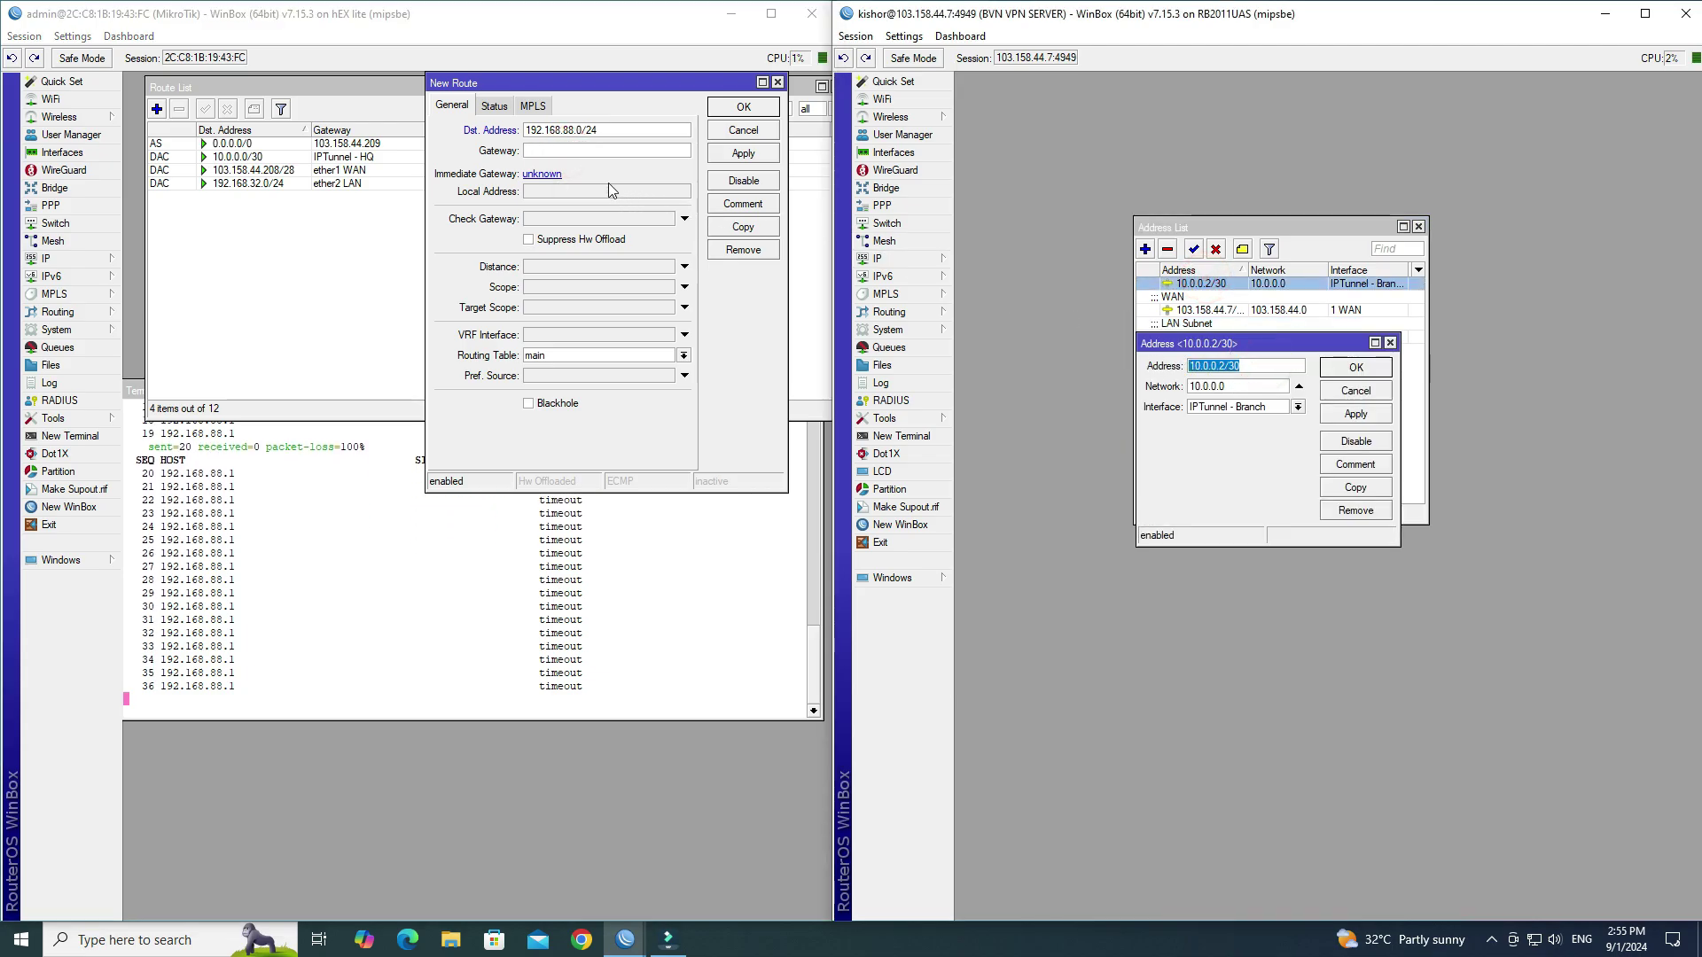
pyautogui.click(567, 150)
pyautogui.write('10.')
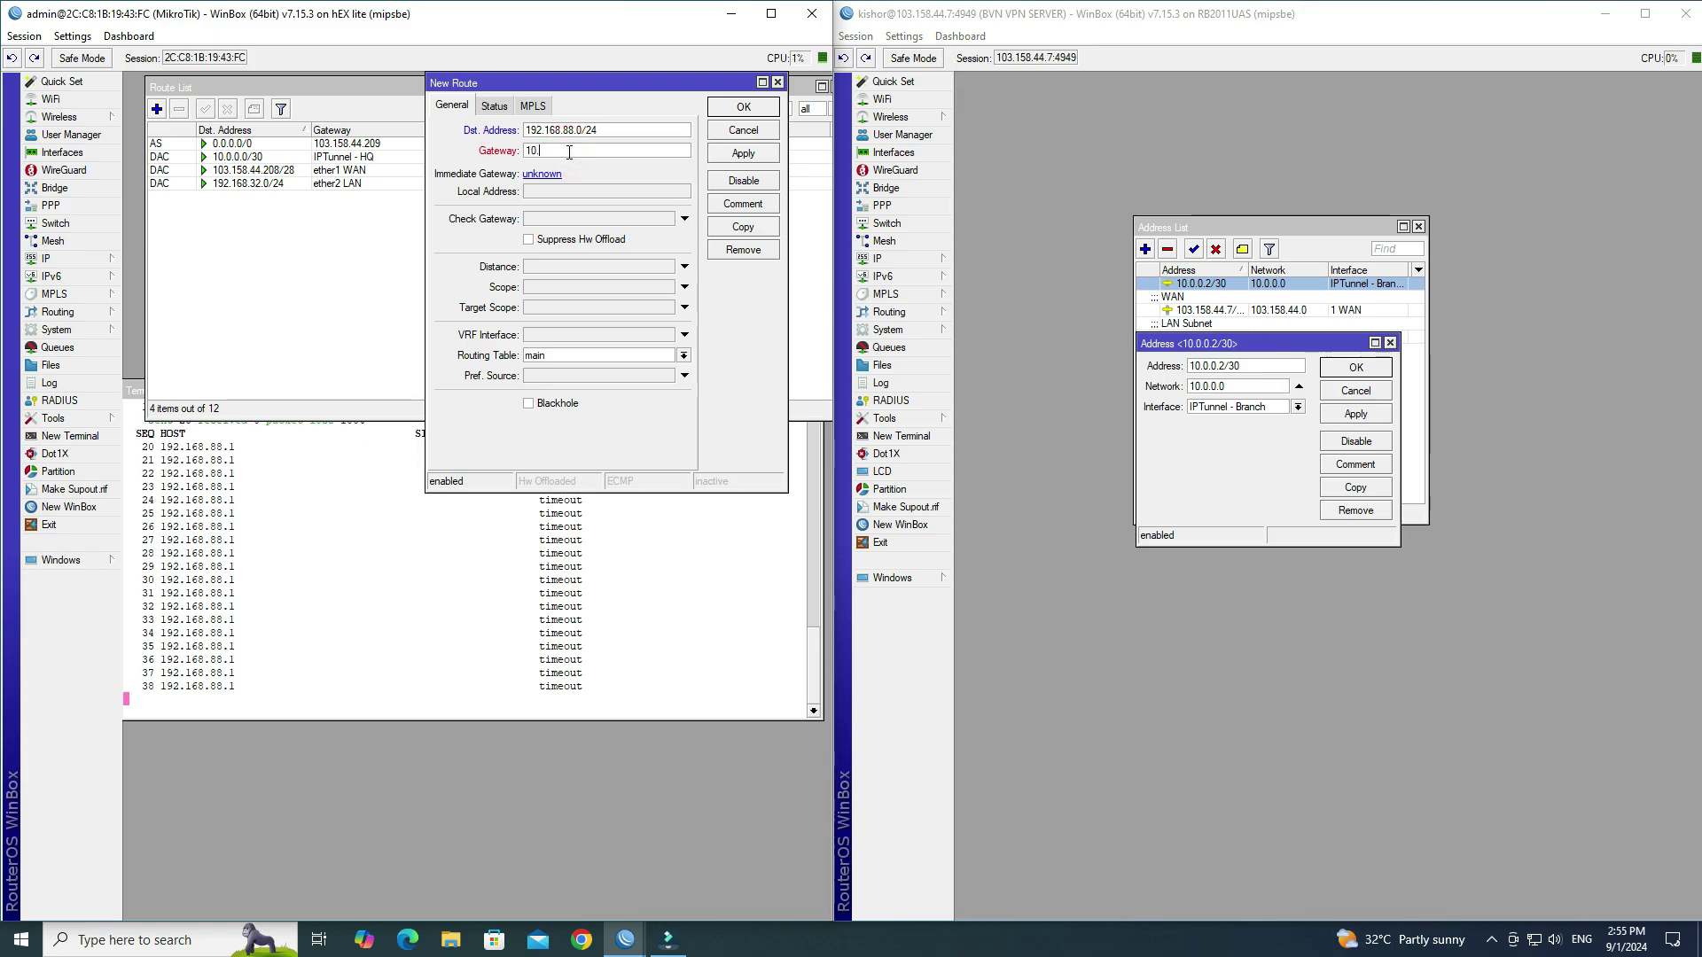
pyautogui.write('0.0.2')
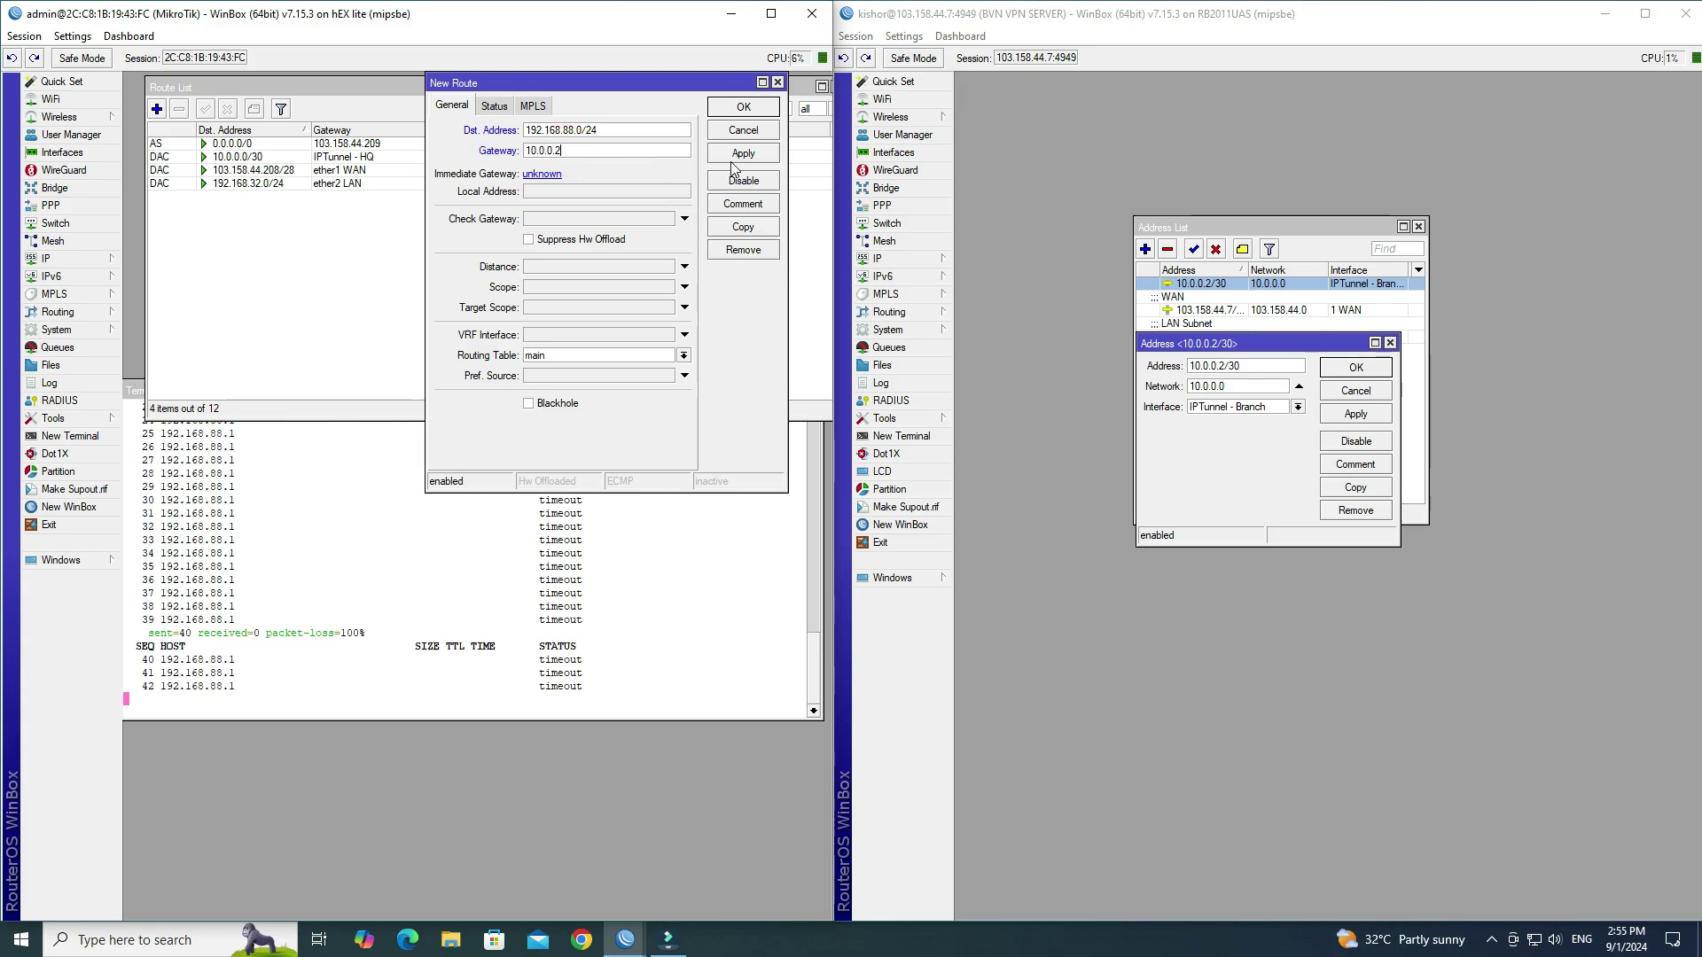
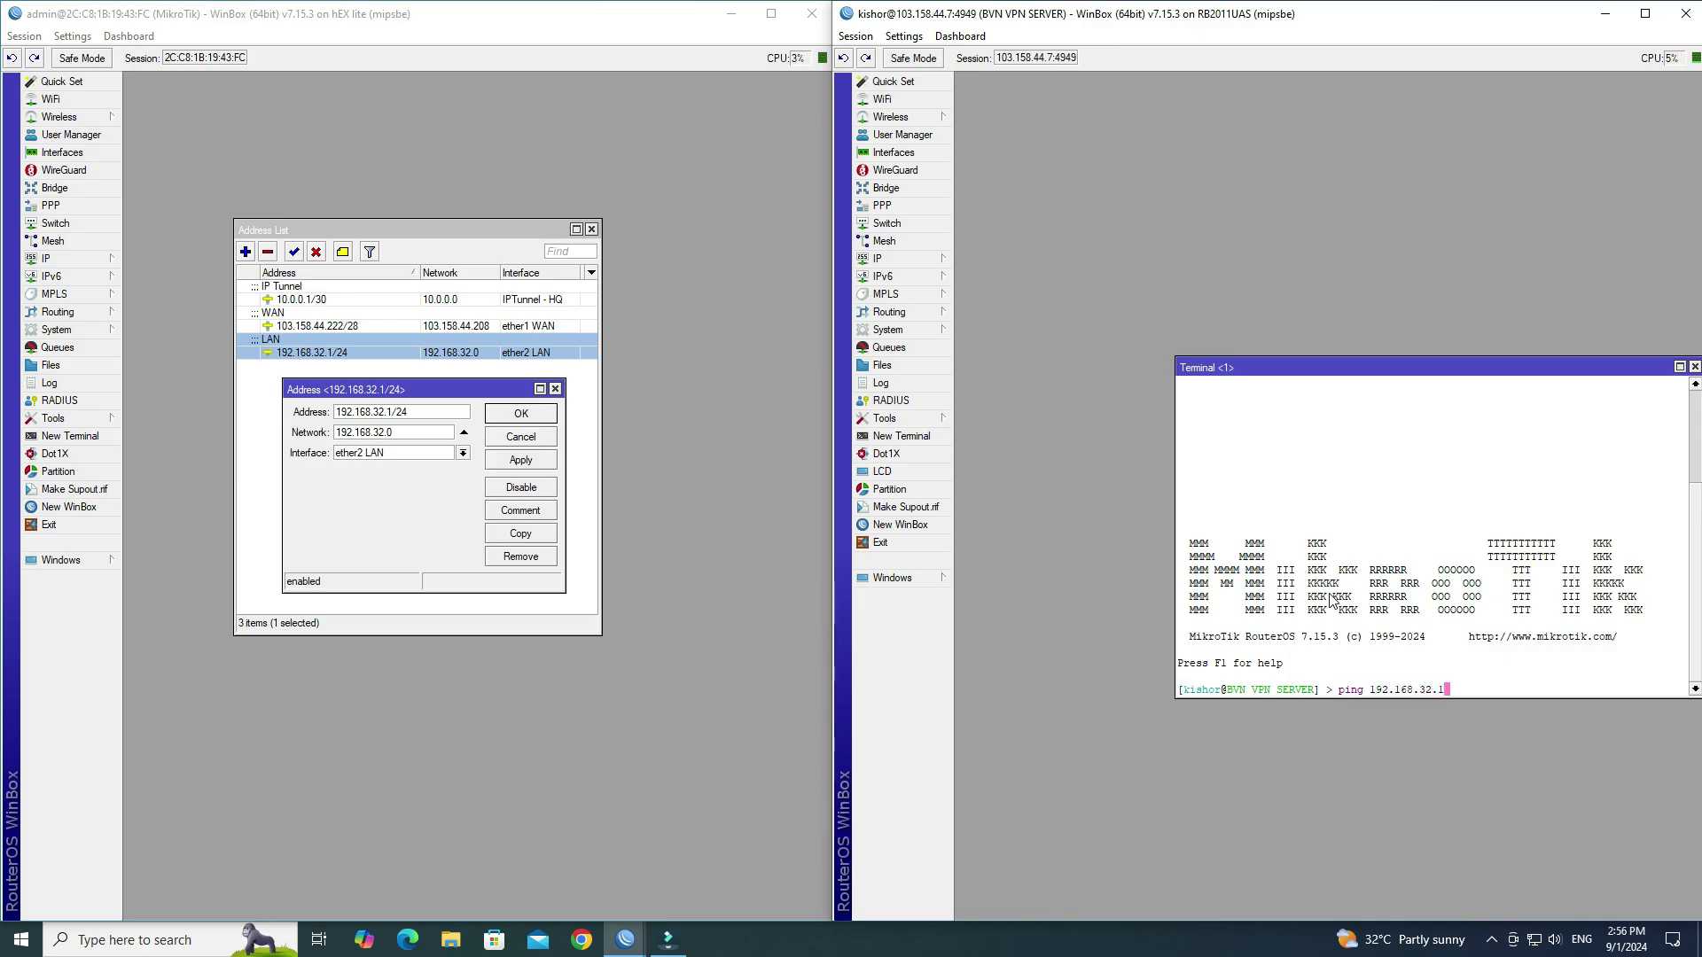
# Ping 192.168.32.1 from the BVN VPN SERVER terminal and close the address windows on the Site A router
pyautogui.press('Return')
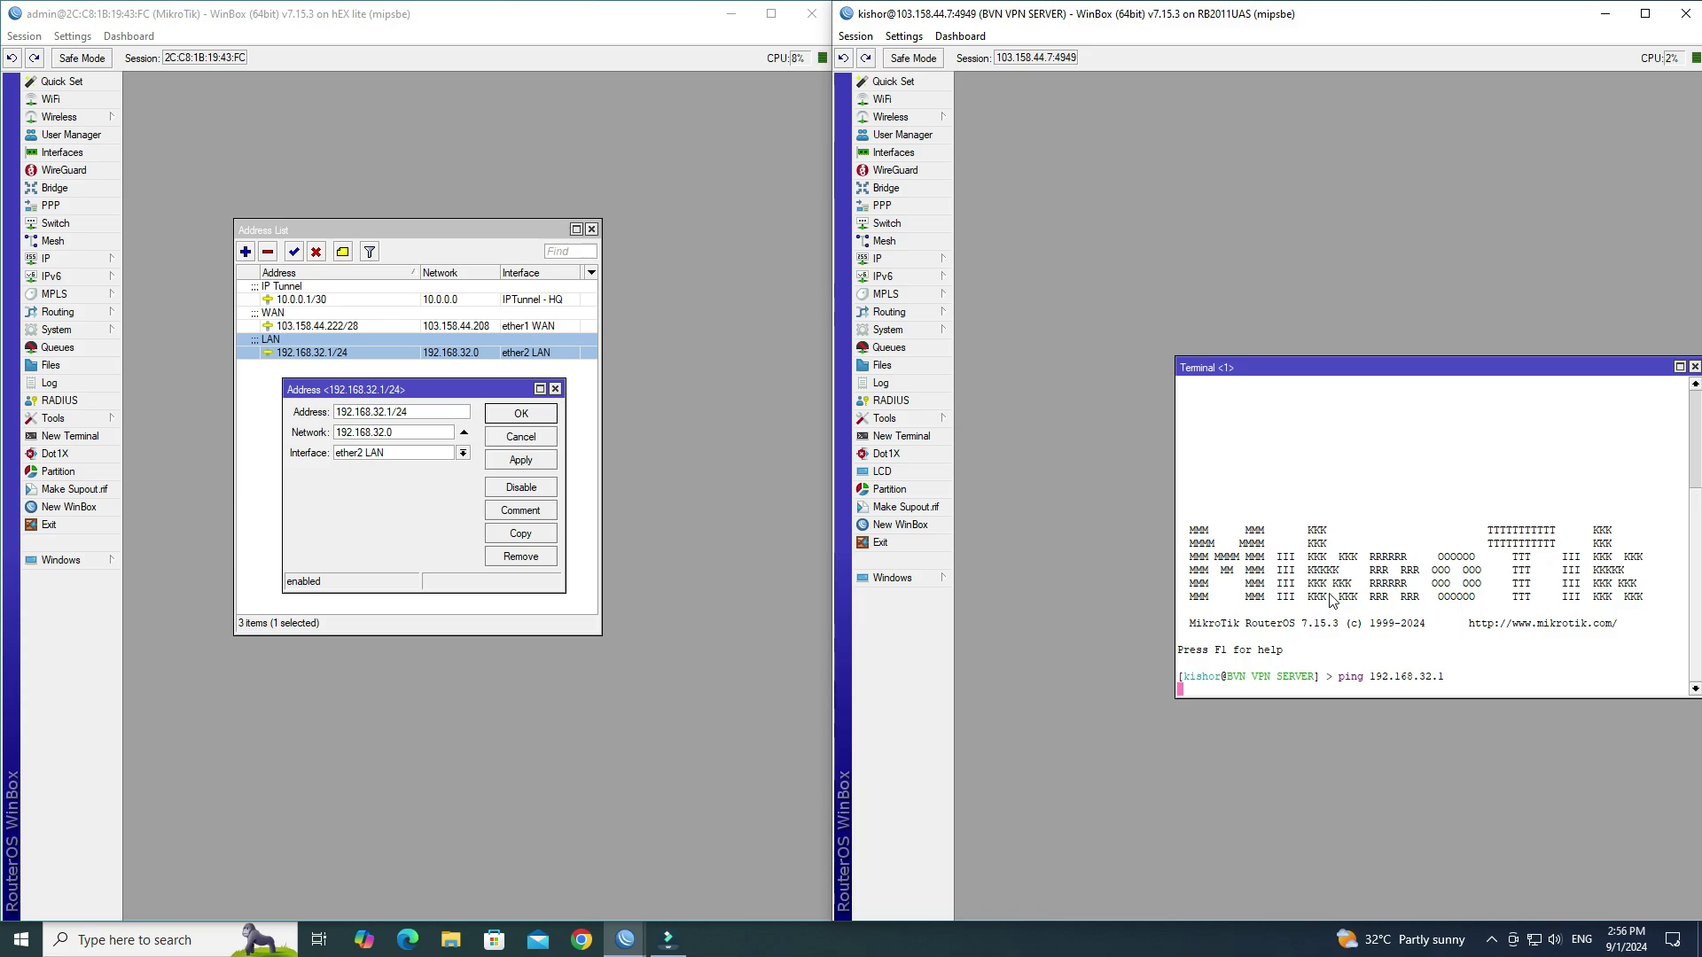
pyautogui.moveTo(1431, 368); pyautogui.dragTo(1407, 323)
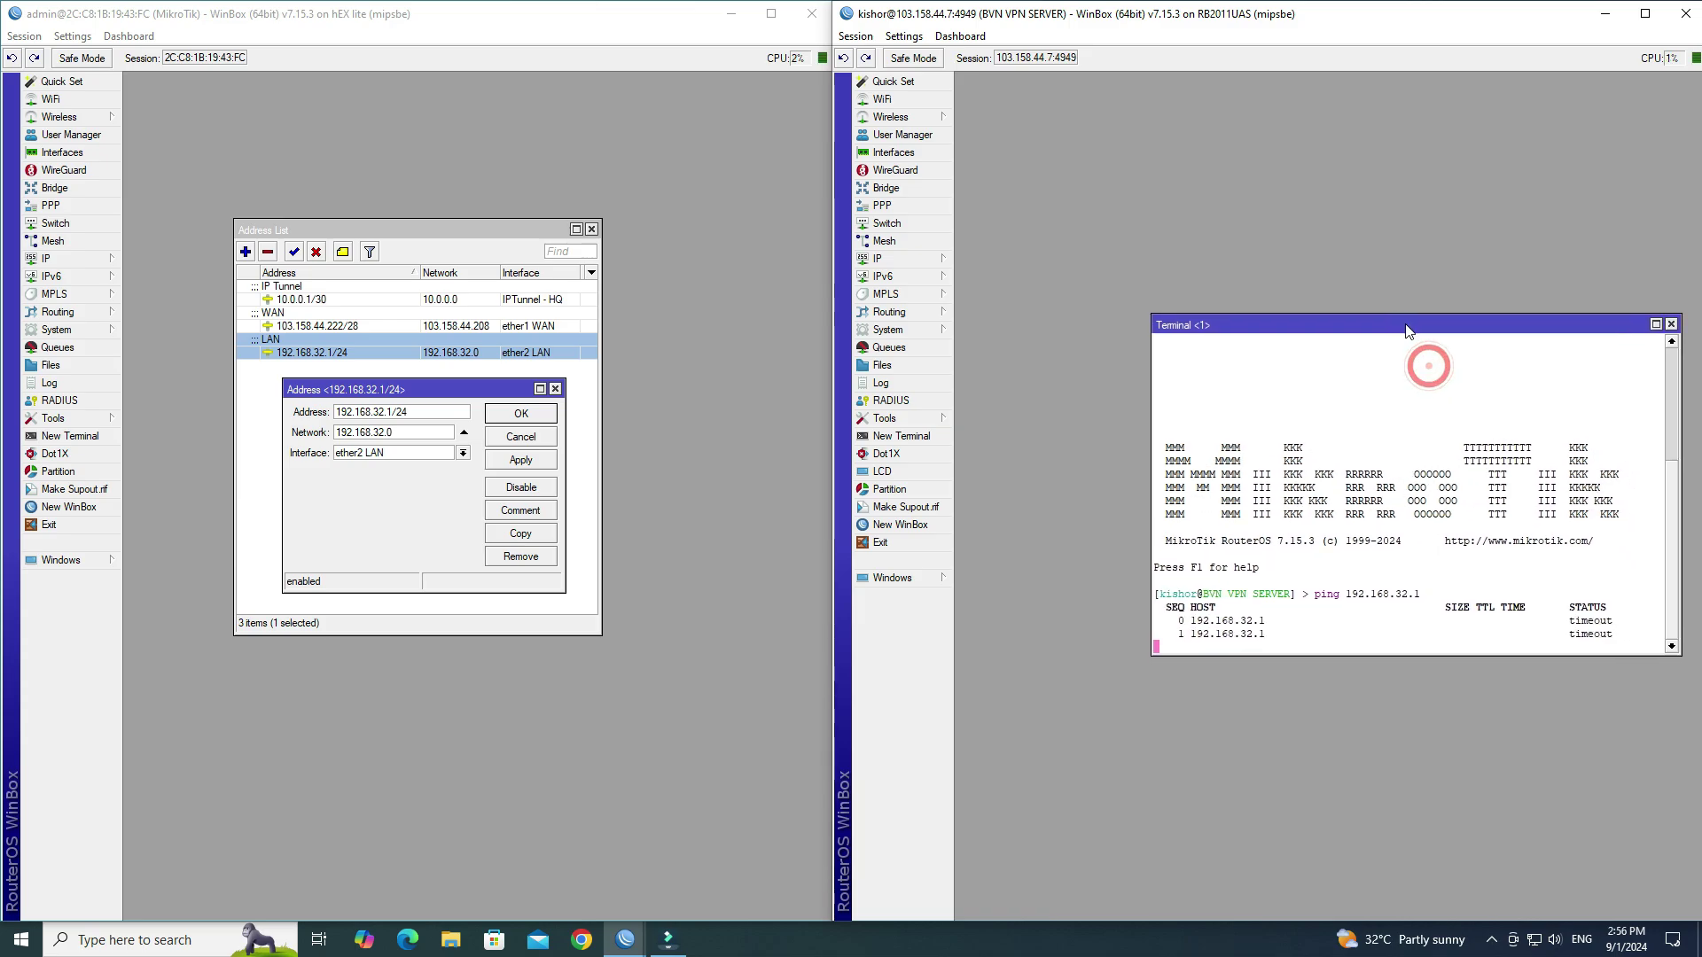
pyautogui.click(529, 436)
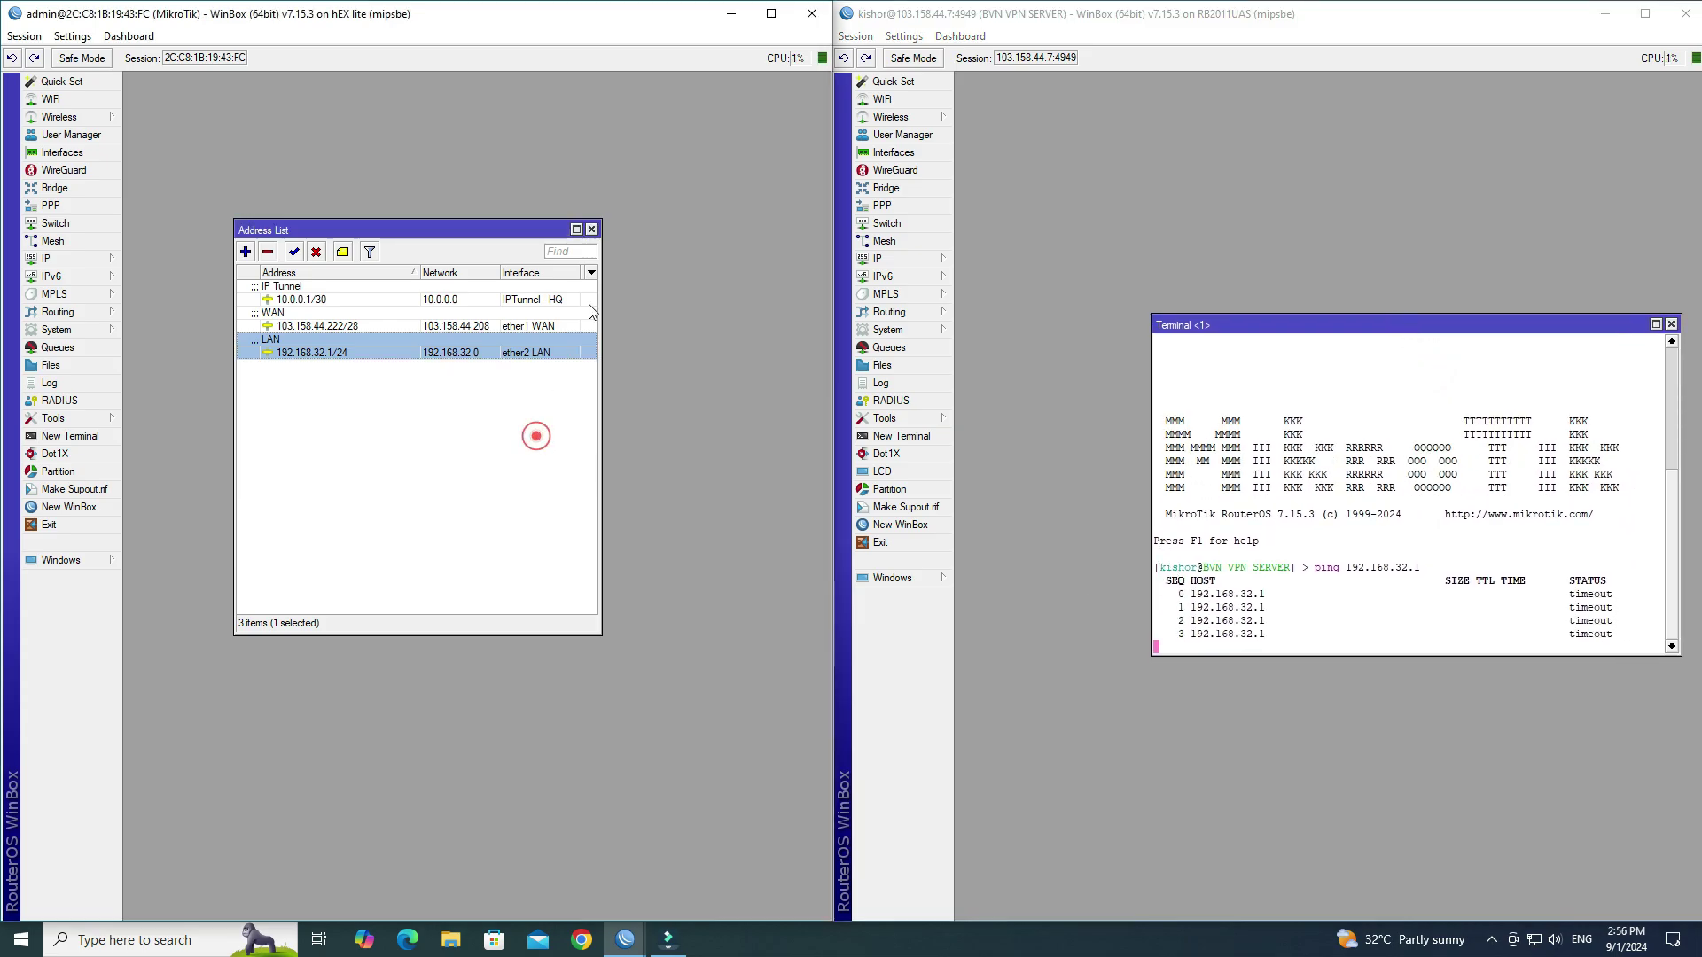
pyautogui.click(592, 230)
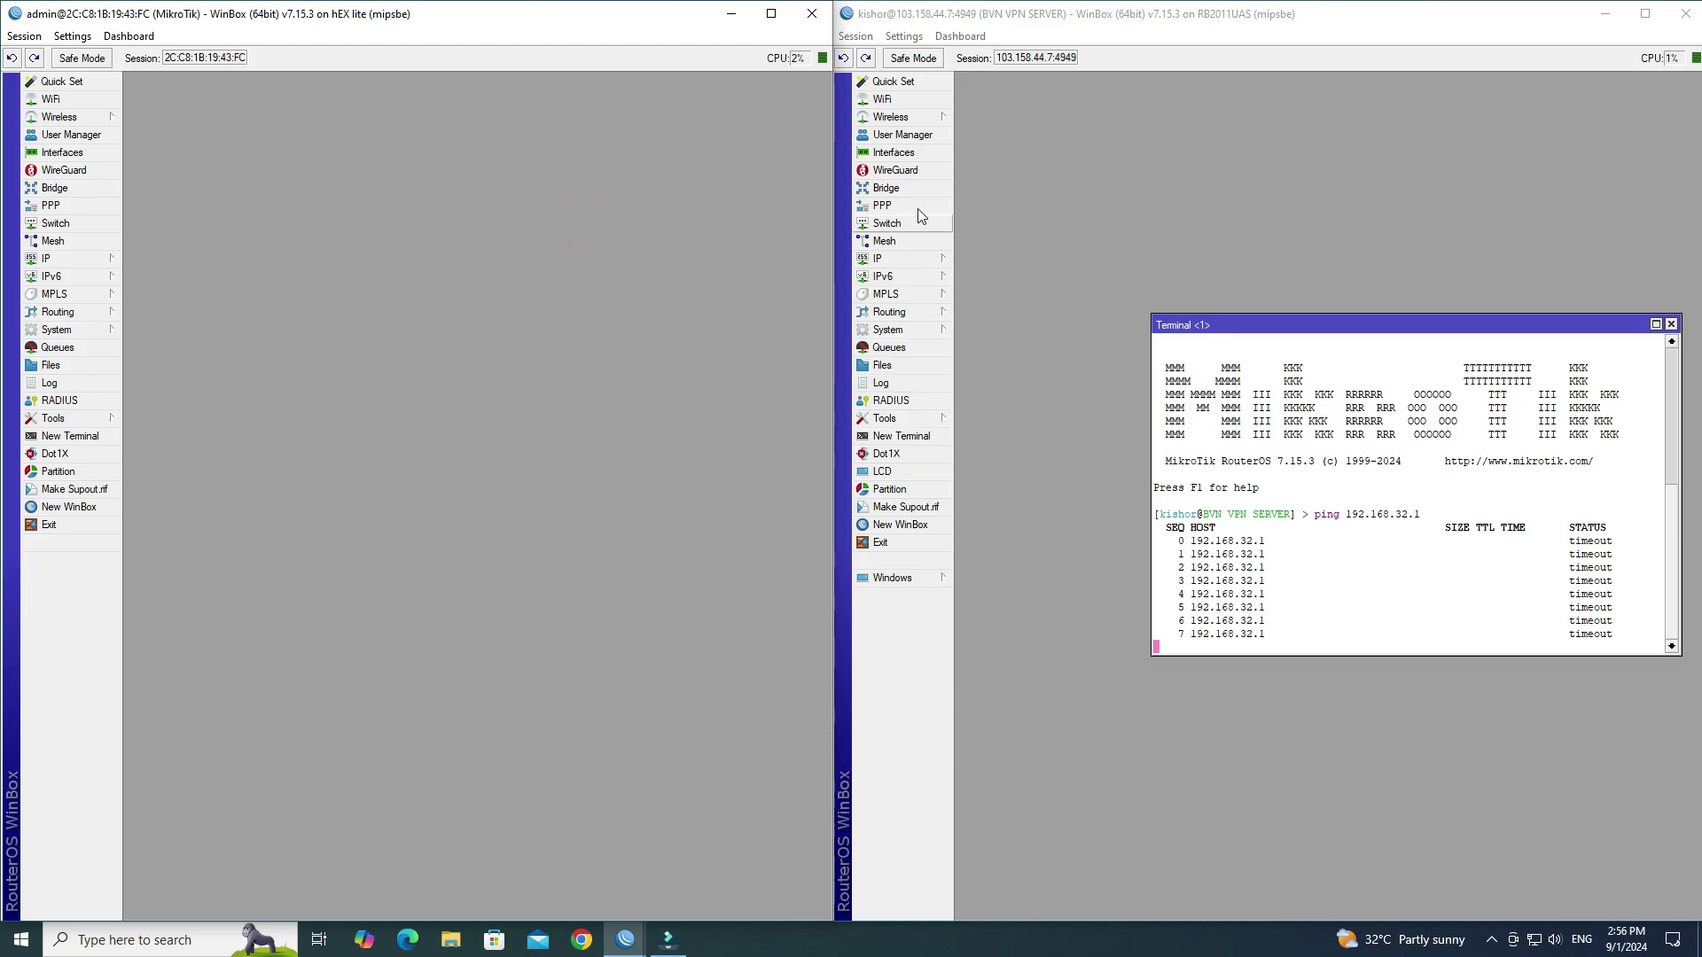
# Start a new route in the BVN VPN SERVER router's route list, keeping the ping terminal running
pyautogui.click(909, 257)
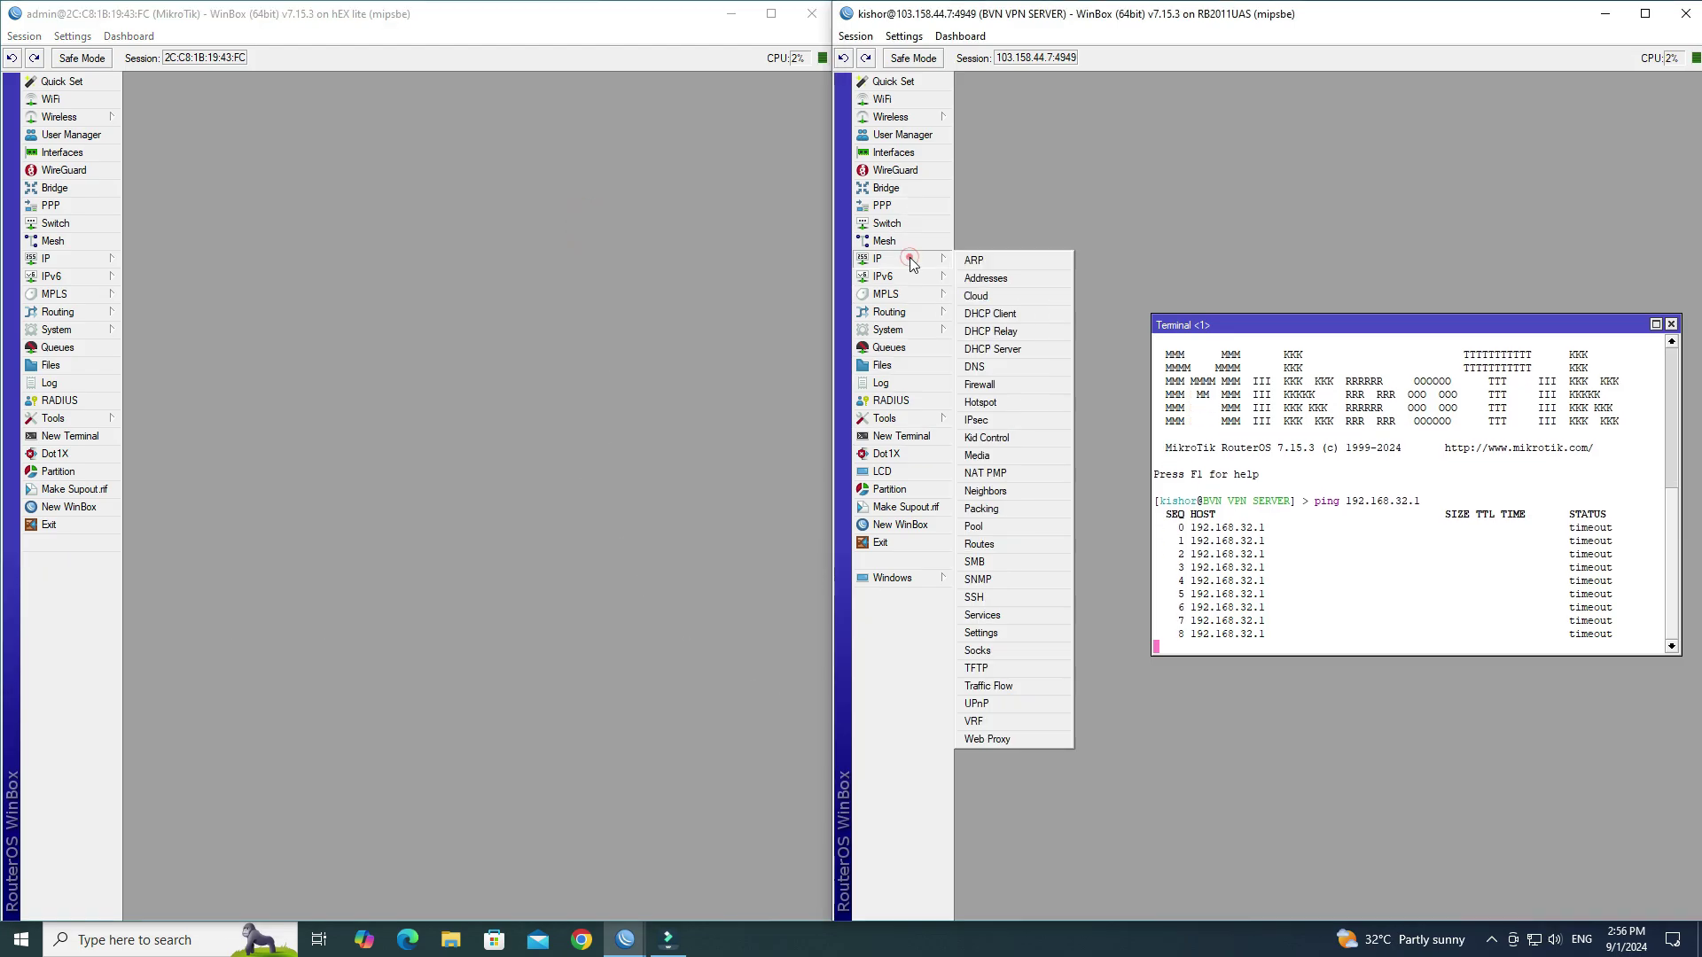
pyautogui.click(1049, 545)
pyautogui.moveTo(1188, 509); pyautogui.dragTo(1226, 635)
pyautogui.click(1069, 654)
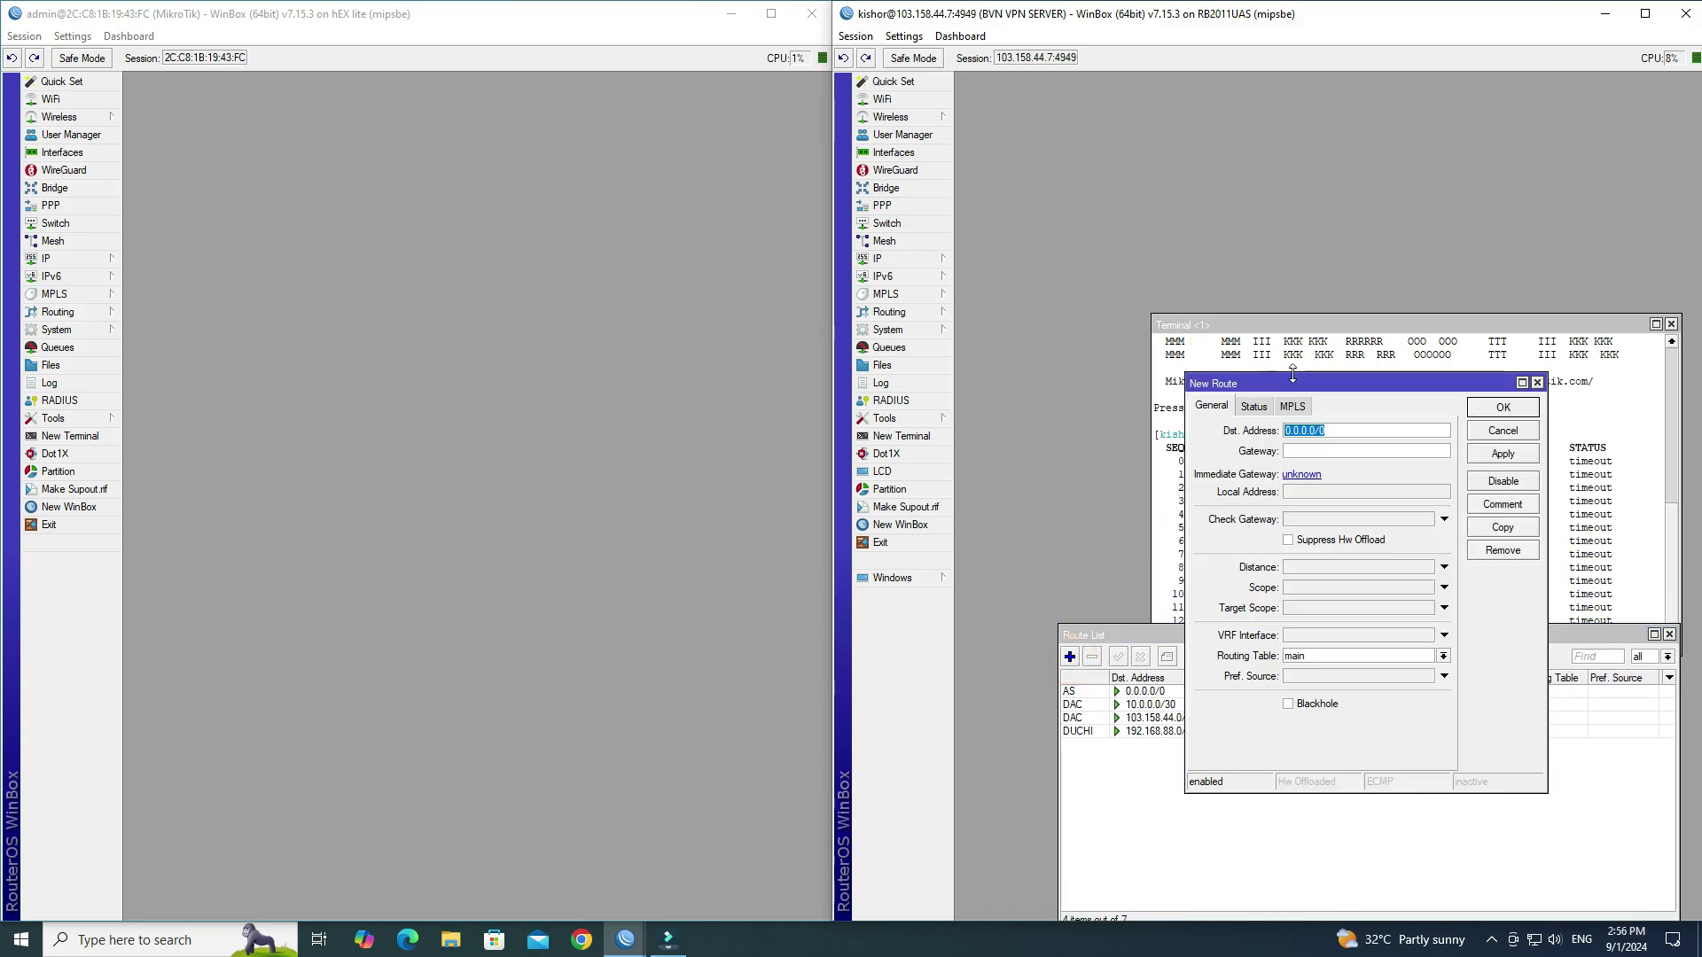
pyautogui.moveTo(1292, 377); pyautogui.dragTo(1089, 90)
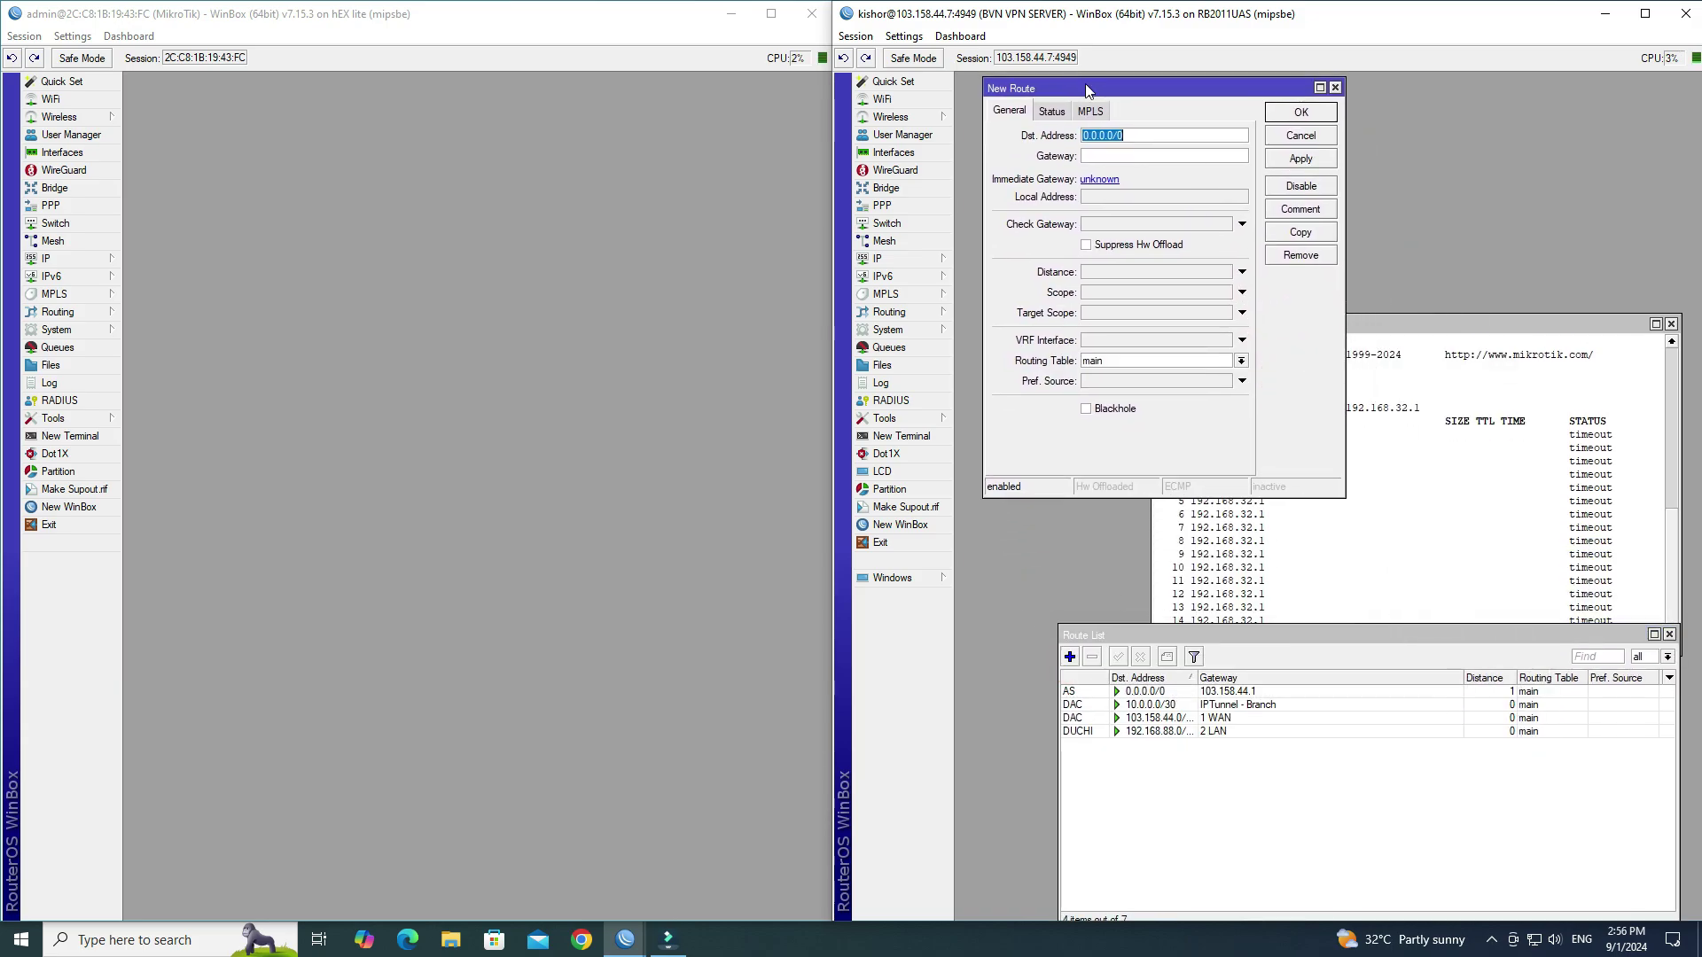
pyautogui.click(1135, 138)
pyautogui.doubleClick(1135, 135)
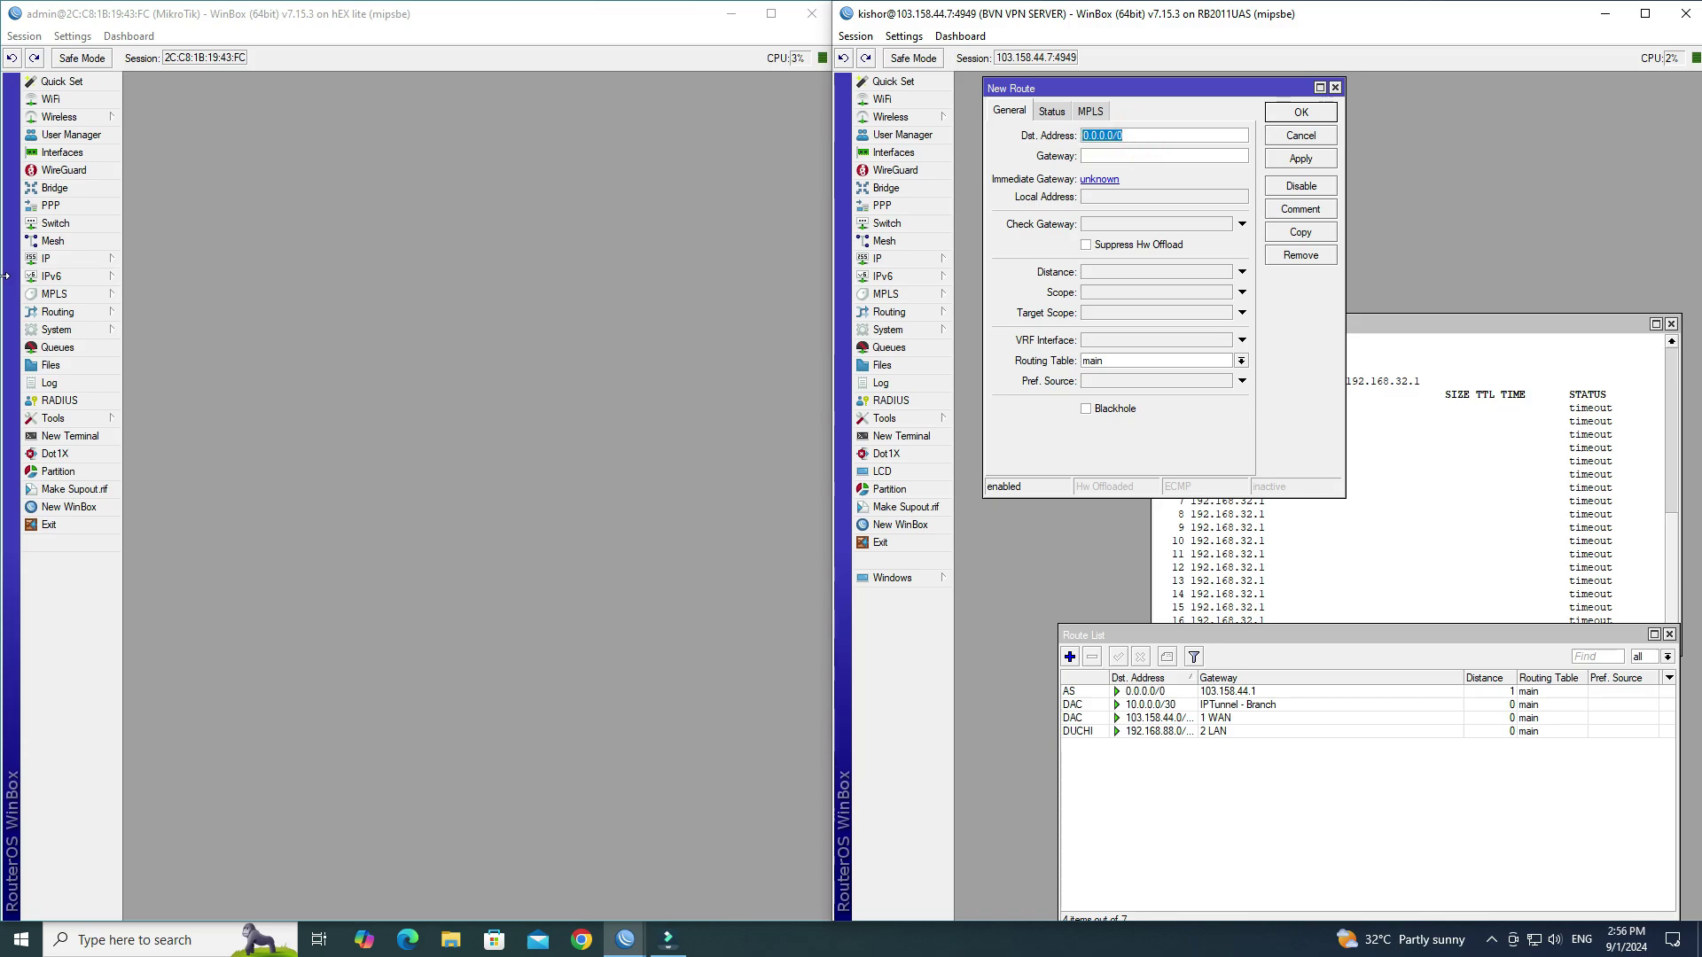
# Copy the network of Site A's LAN address and set the new route's destination to 192.168.32.0/24
pyautogui.click(46, 260)
pyautogui.click(137, 280)
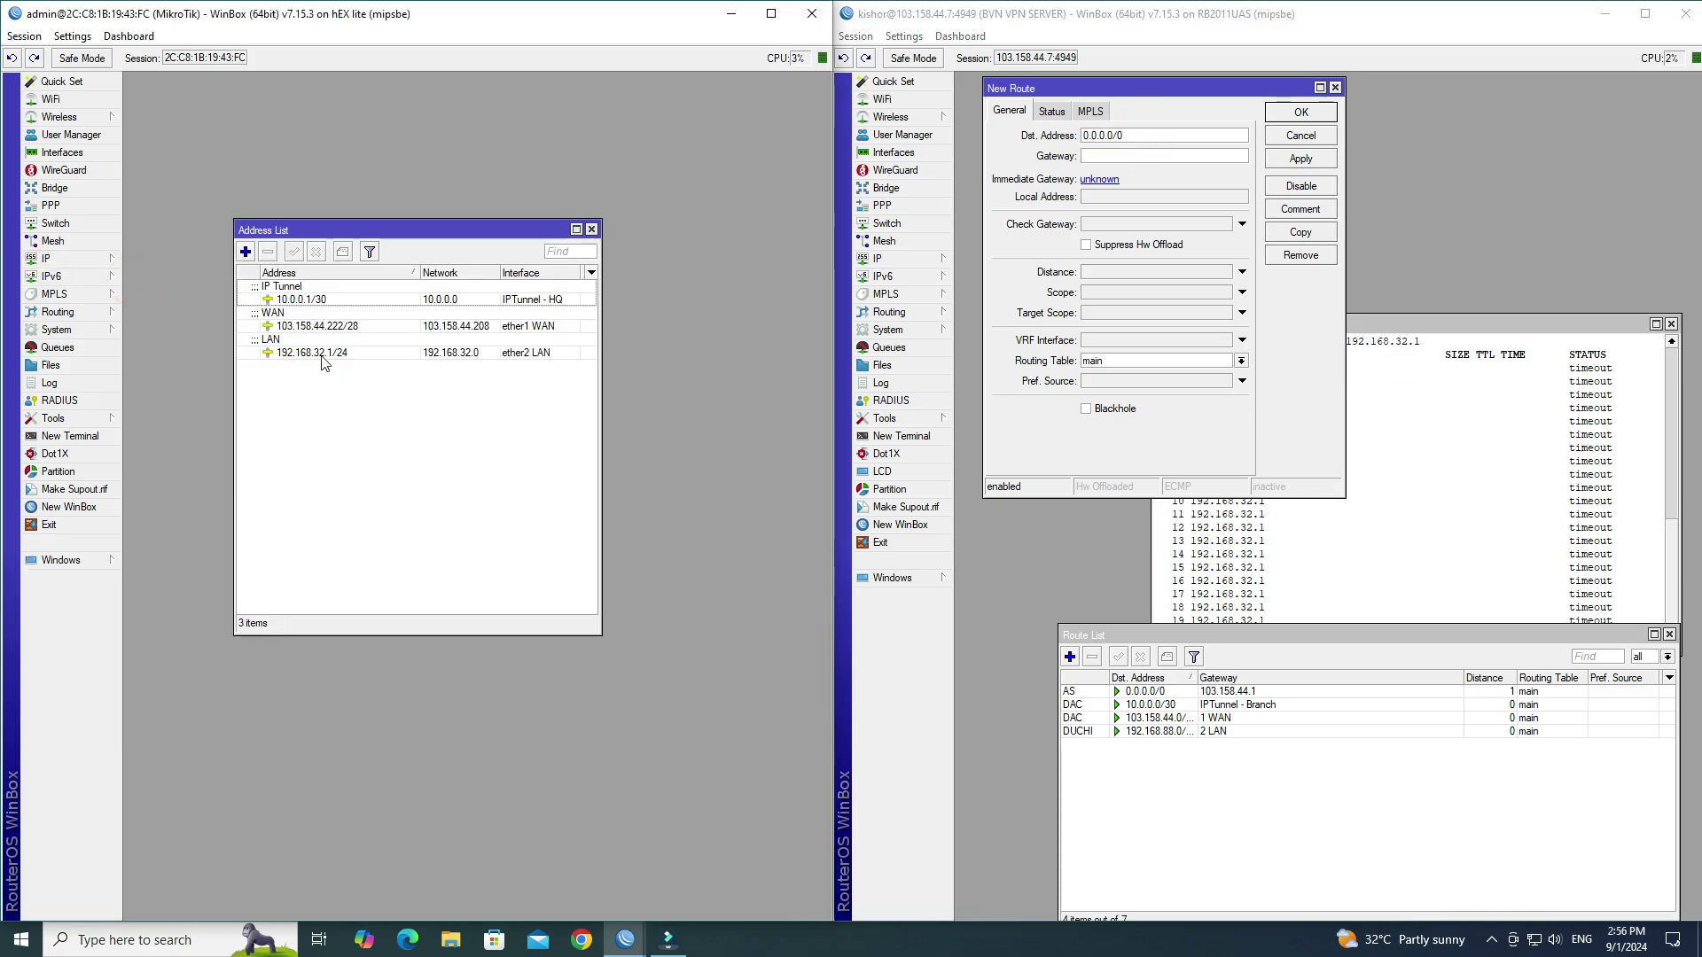
pyautogui.doubleClick(321, 353)
pyautogui.doubleClick(416, 434)
pyautogui.hotkey('ctrl', 'c')
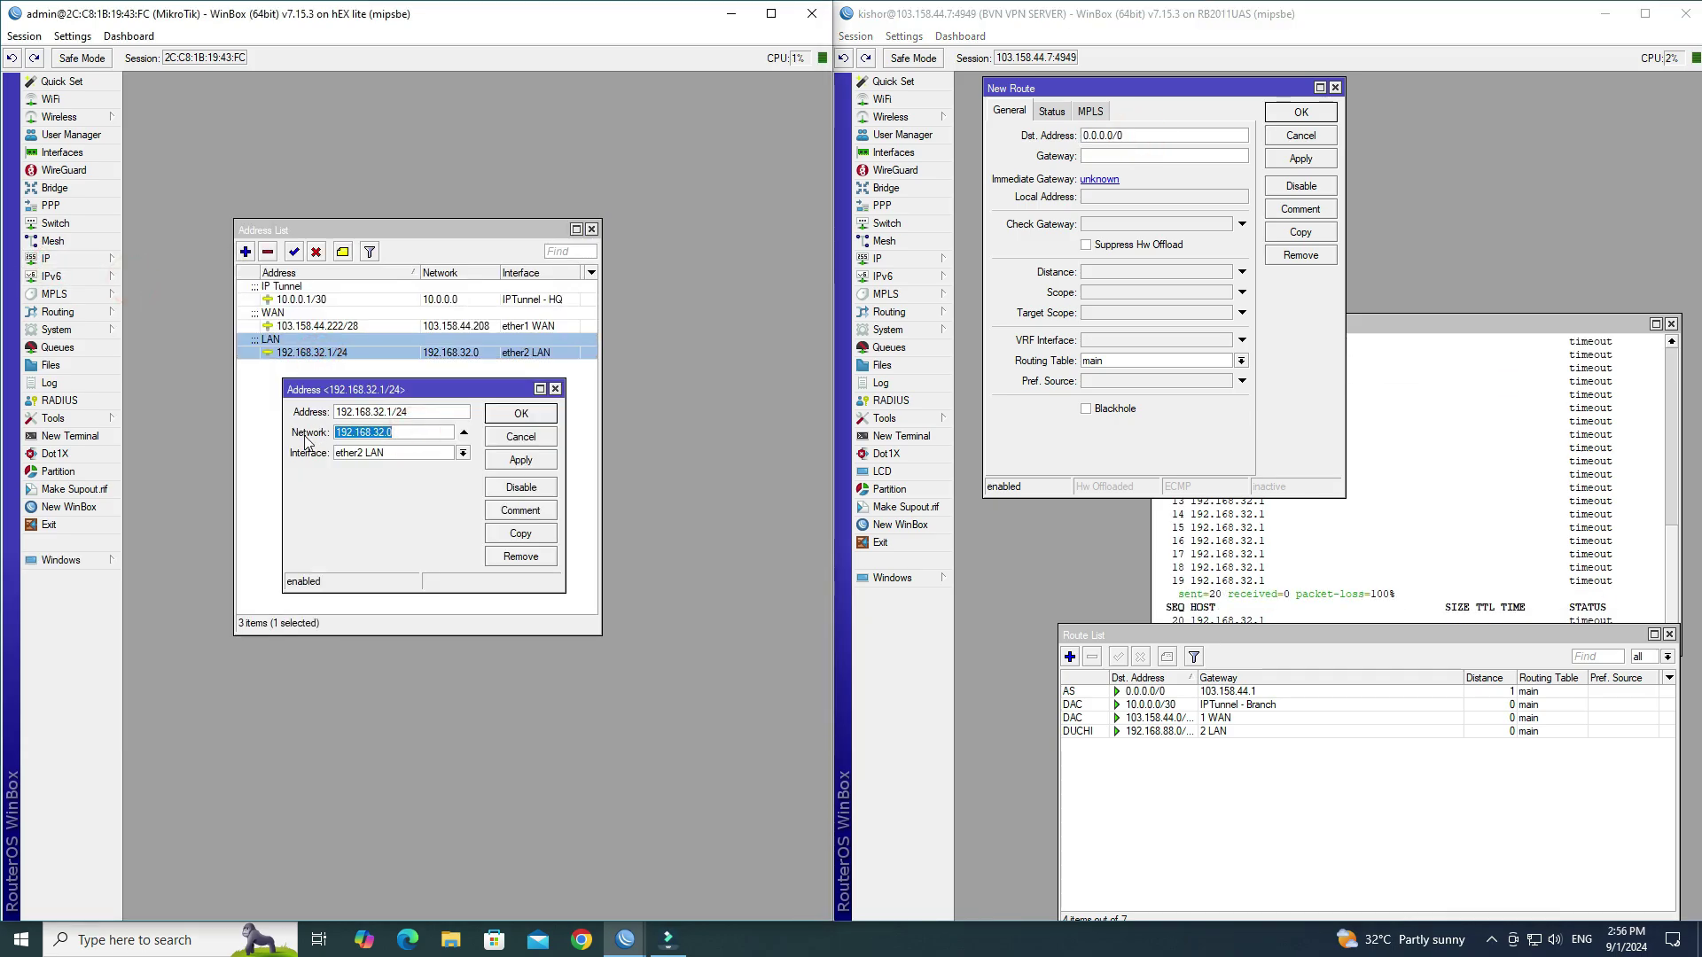
pyautogui.doubleClick(1121, 133)
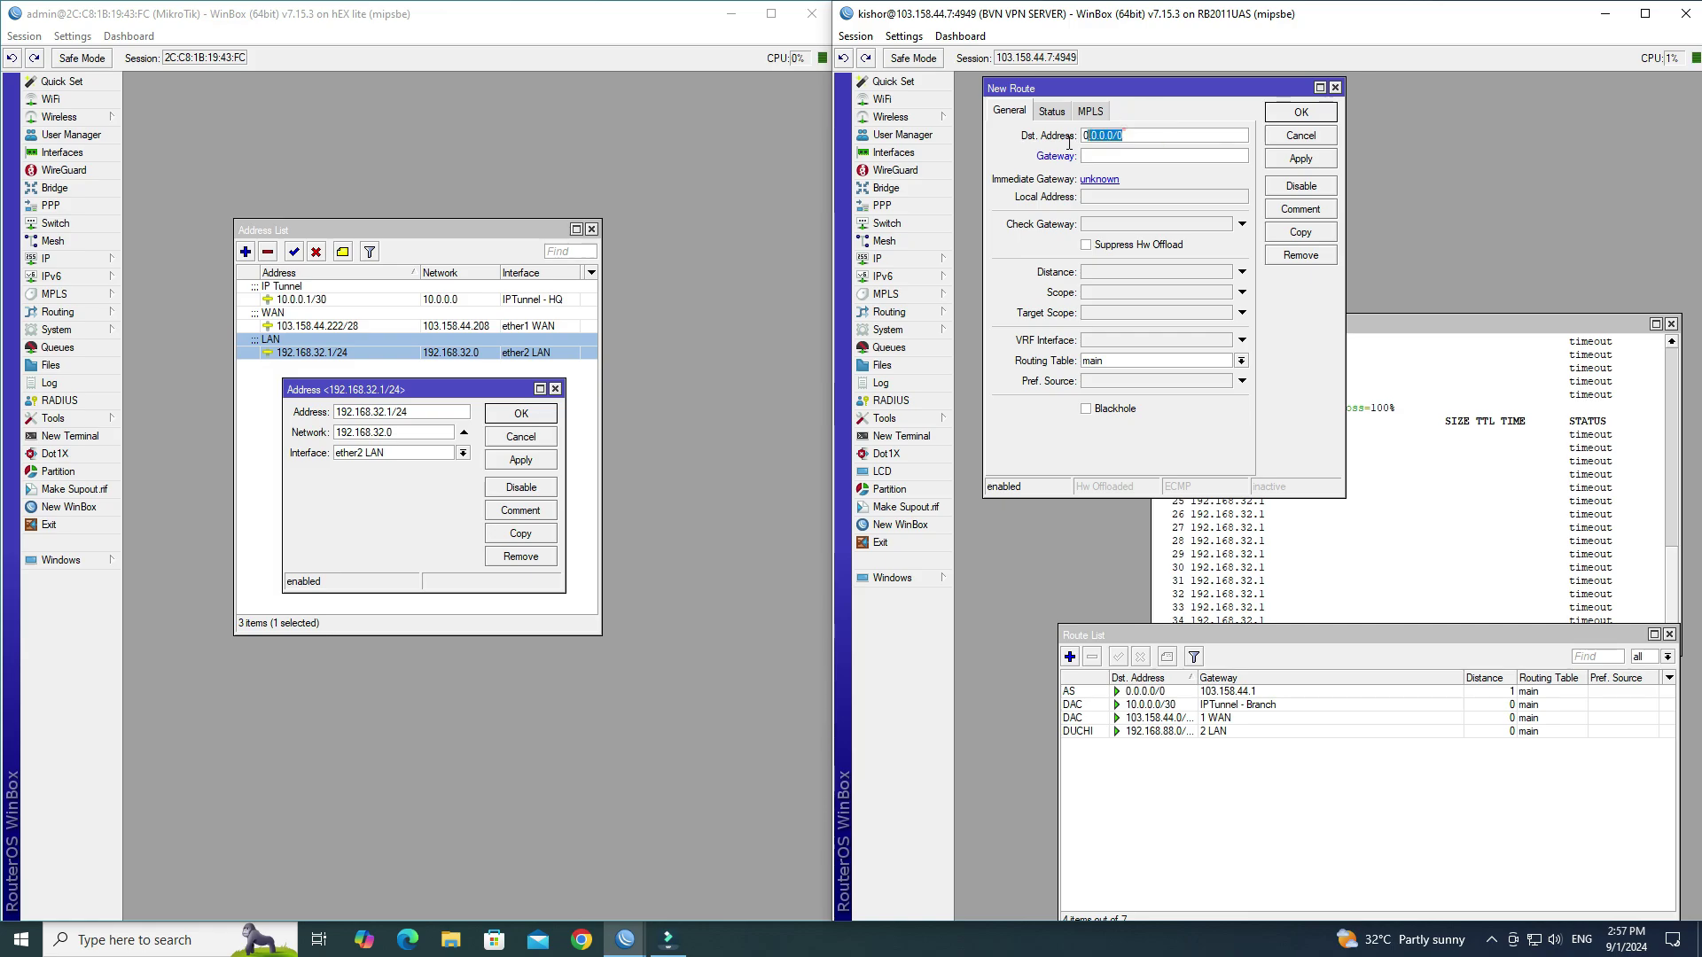
pyautogui.hotkey('ctrl', 'v')
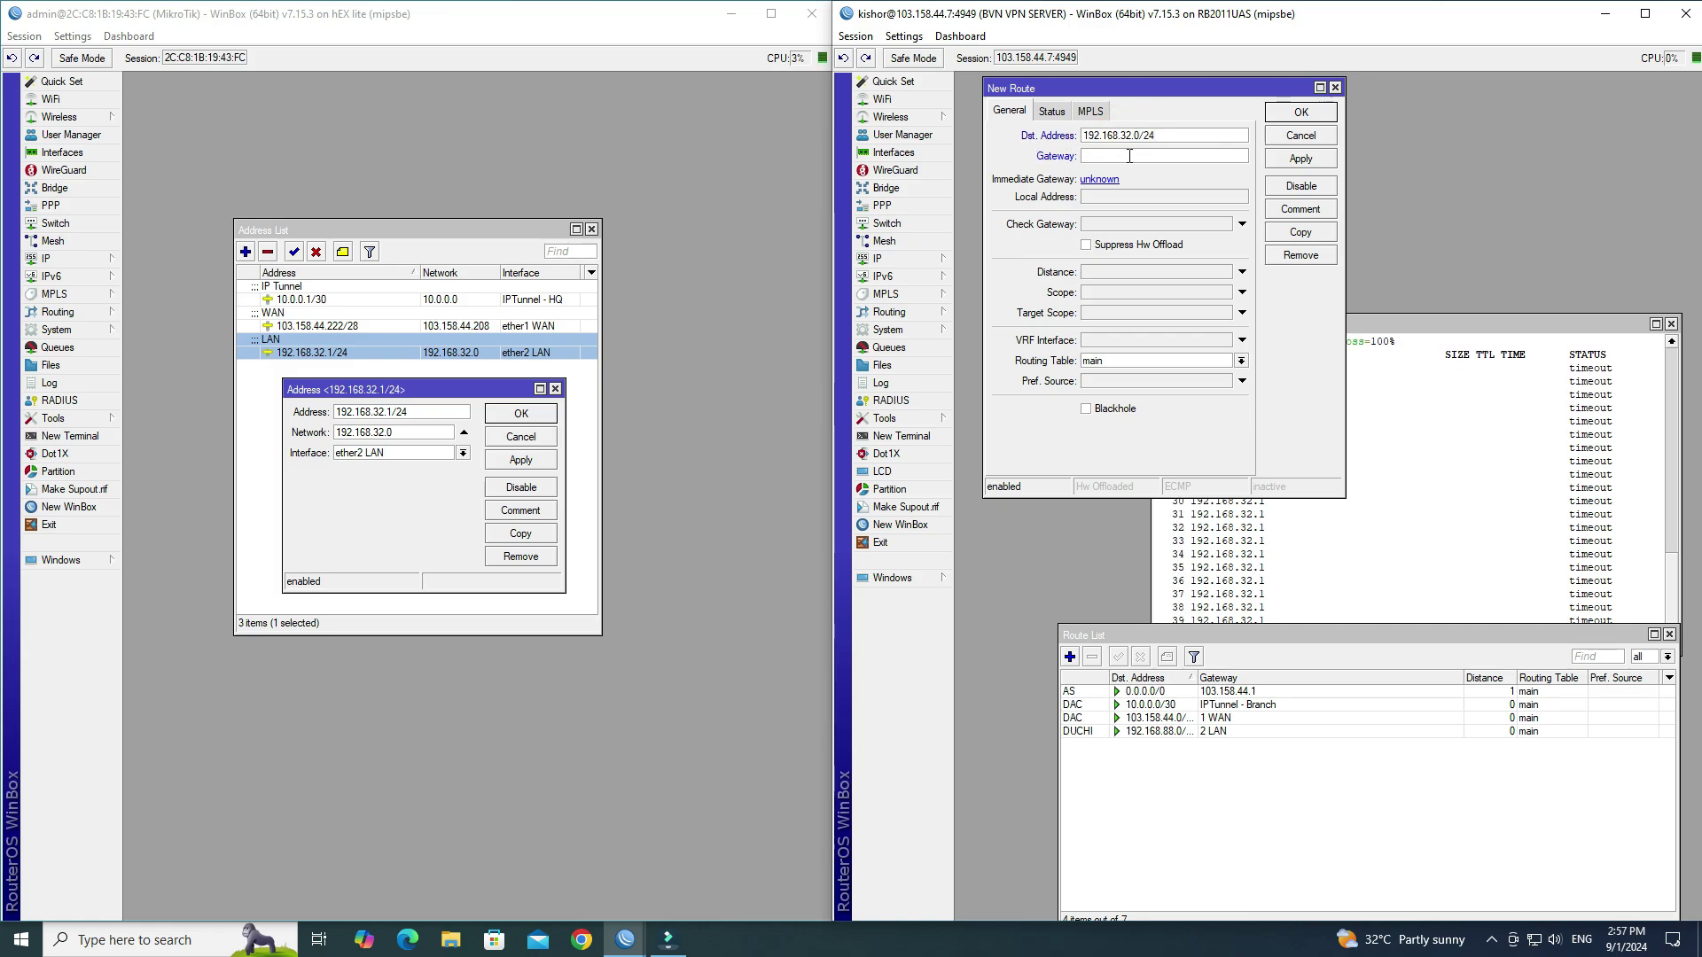
# Look up Site A's IP Tunnel address, set the VPN server route's gateway to 10.0.0.1, and save the route
pyautogui.click(496, 445)
pyautogui.click(495, 439)
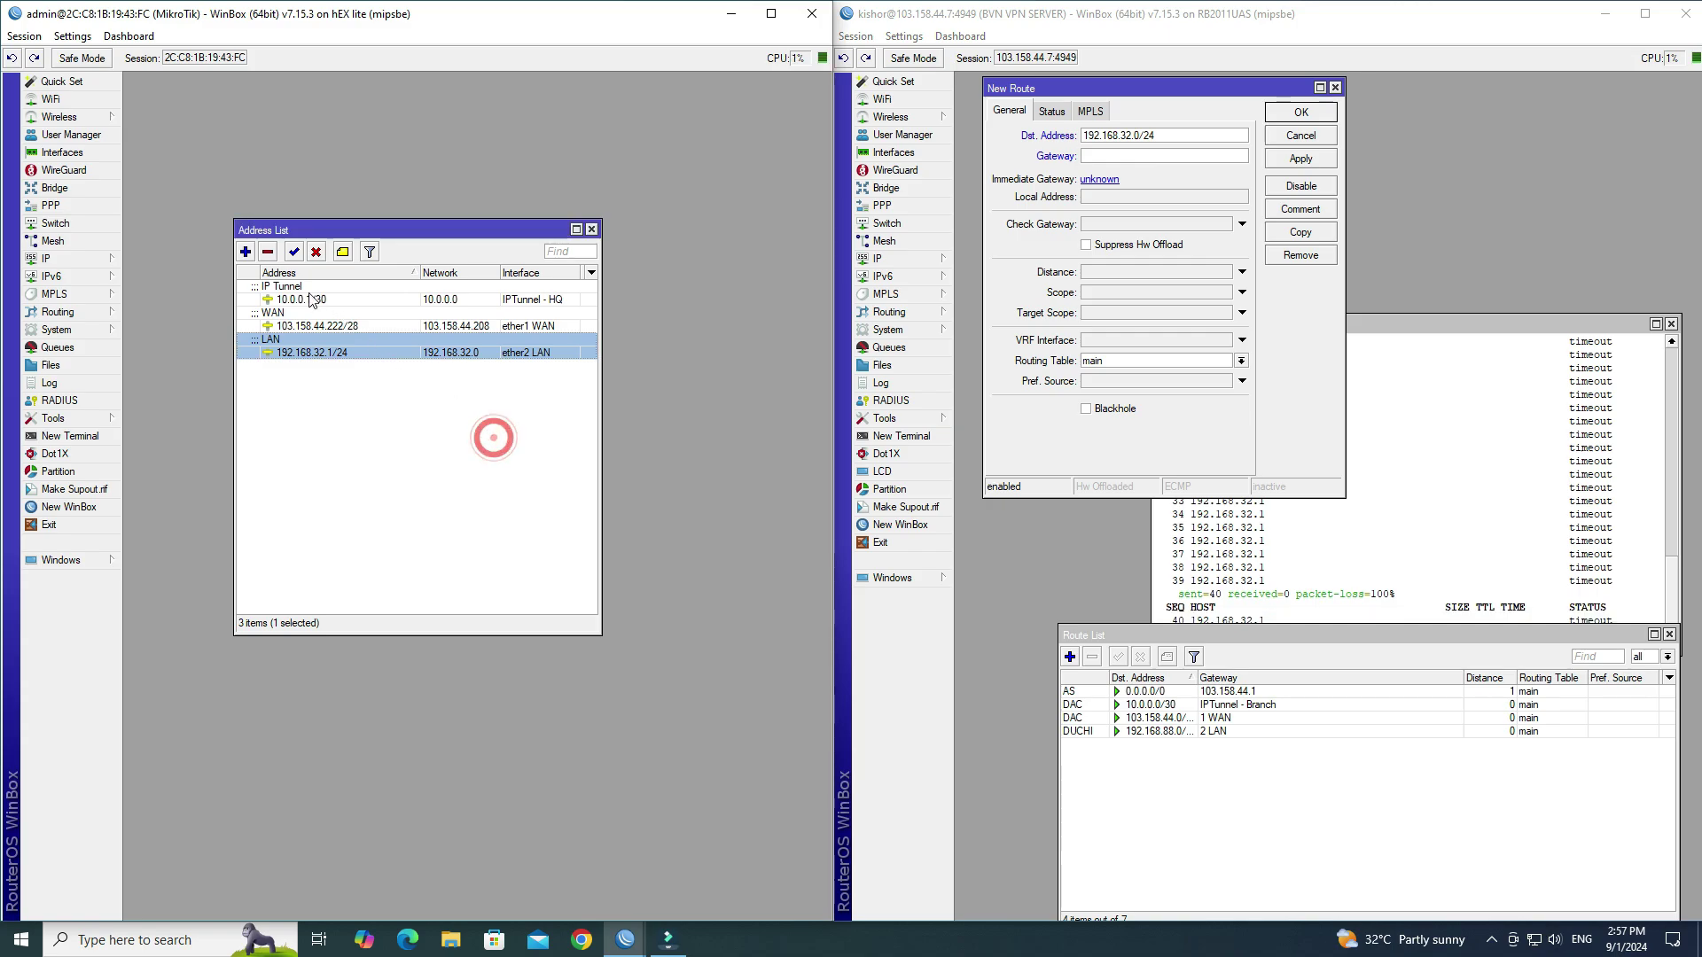
pyautogui.doubleClick(306, 298)
pyautogui.click(387, 415)
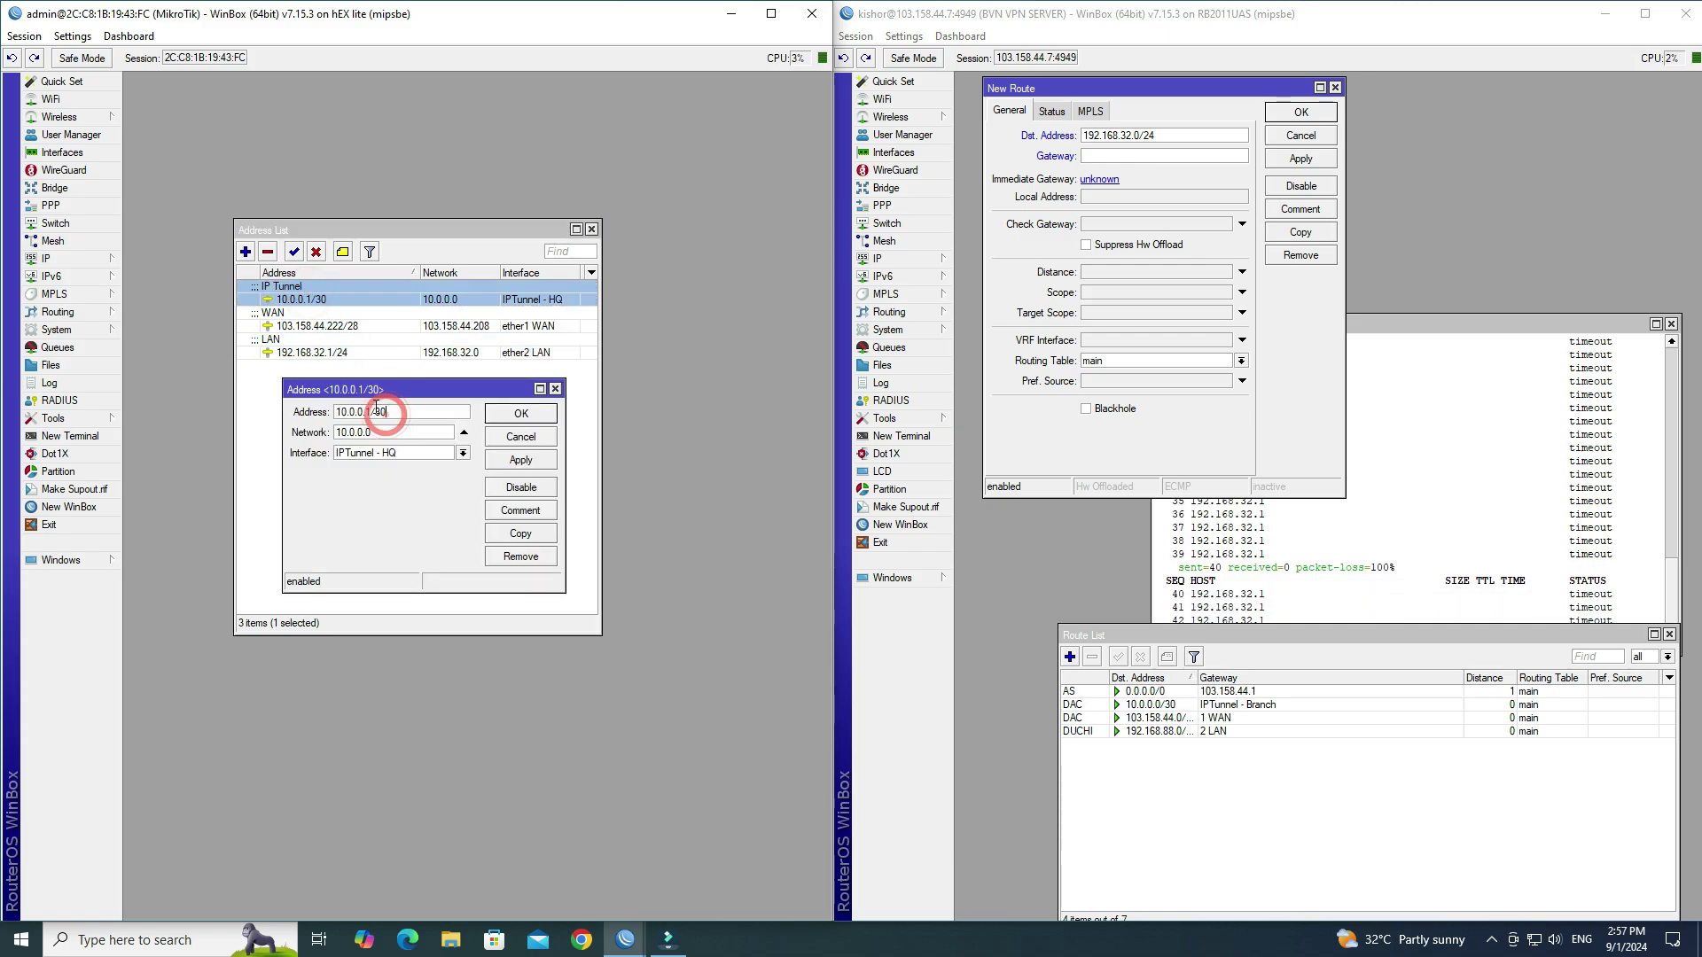
pyautogui.click(1117, 158)
pyautogui.write('1')
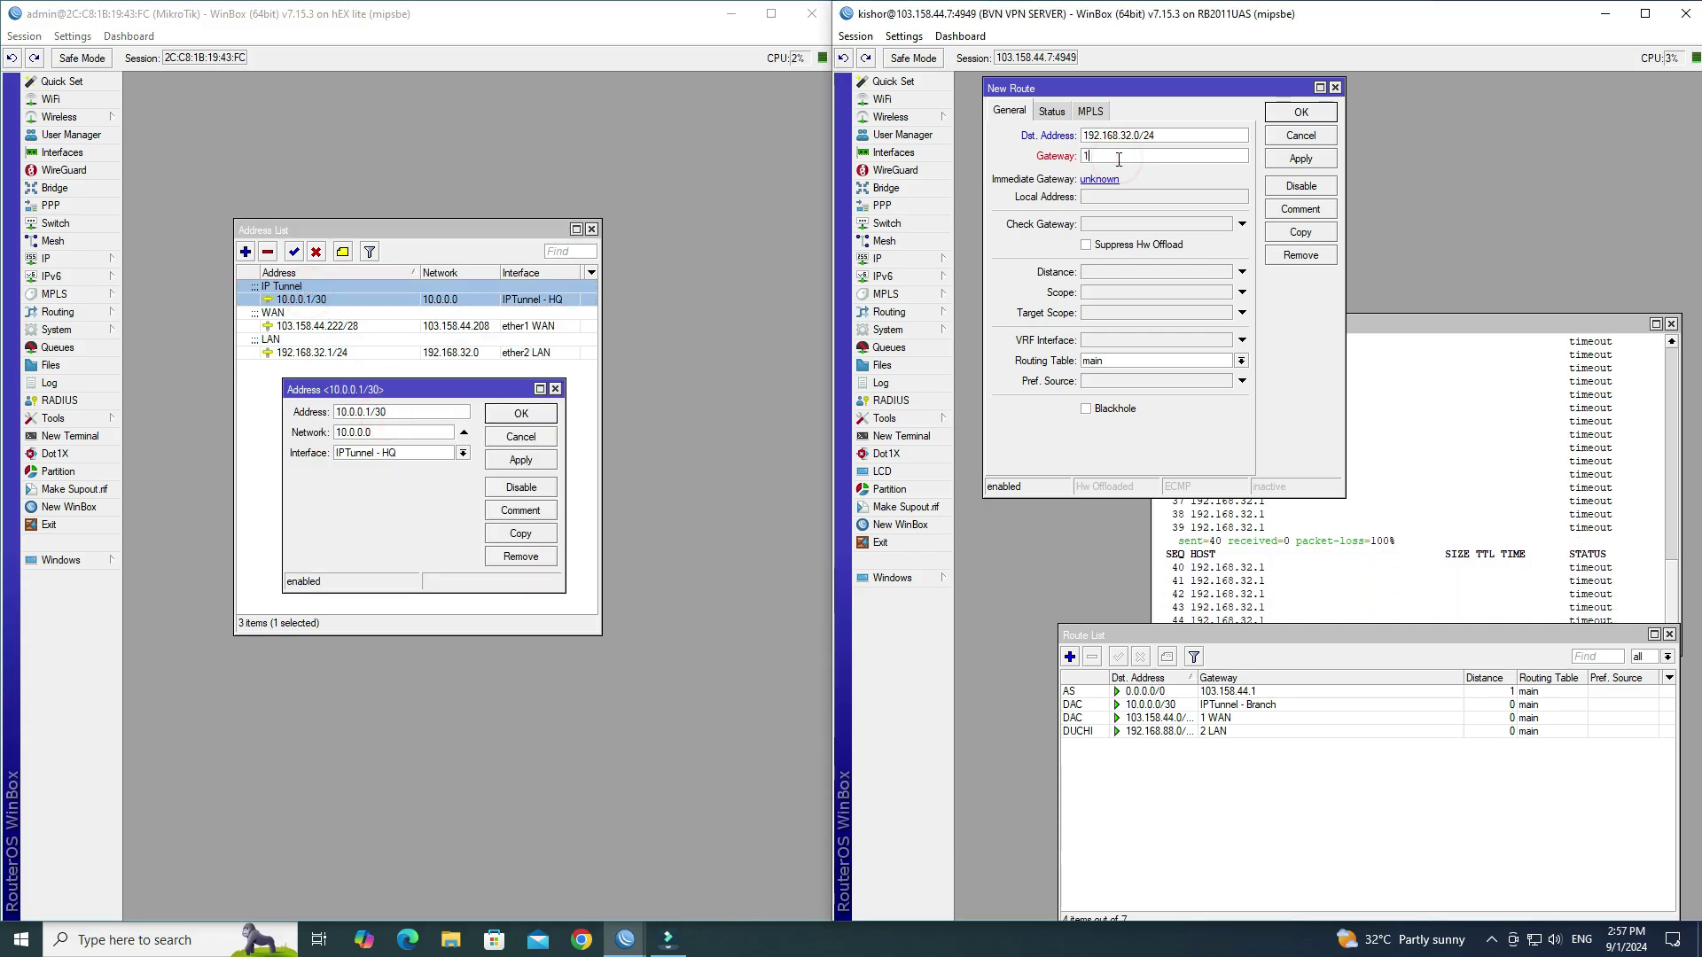
pyautogui.write('0.0.0.1')
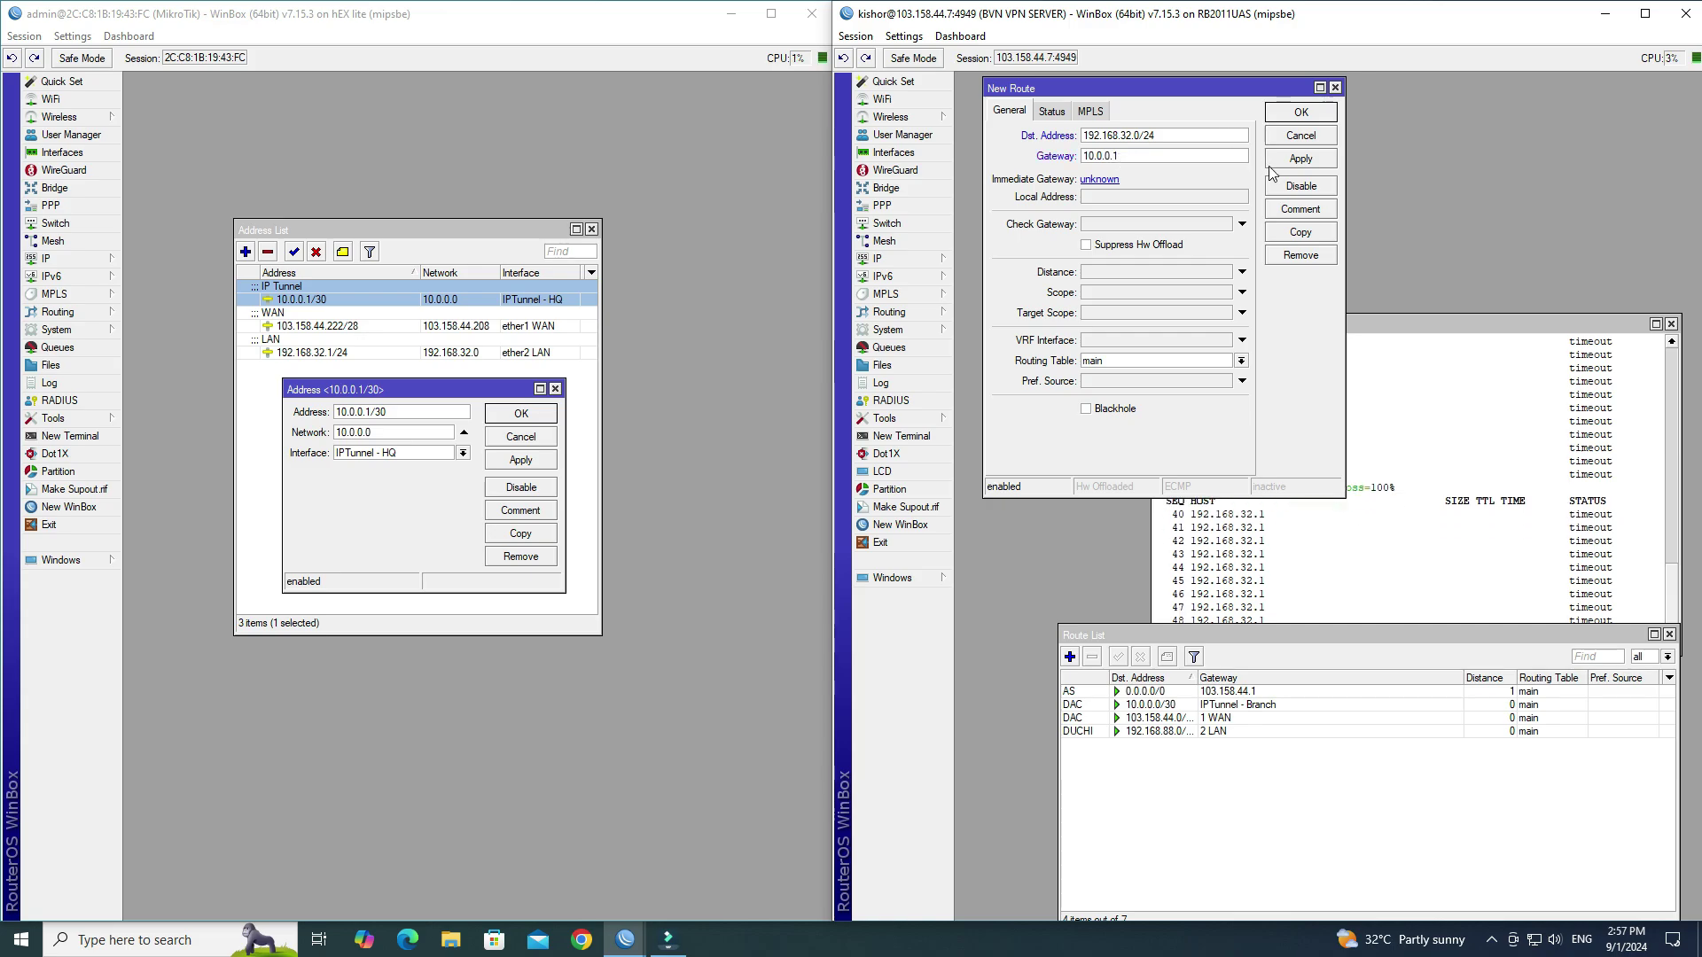
pyautogui.click(1301, 160)
pyautogui.click(1299, 112)
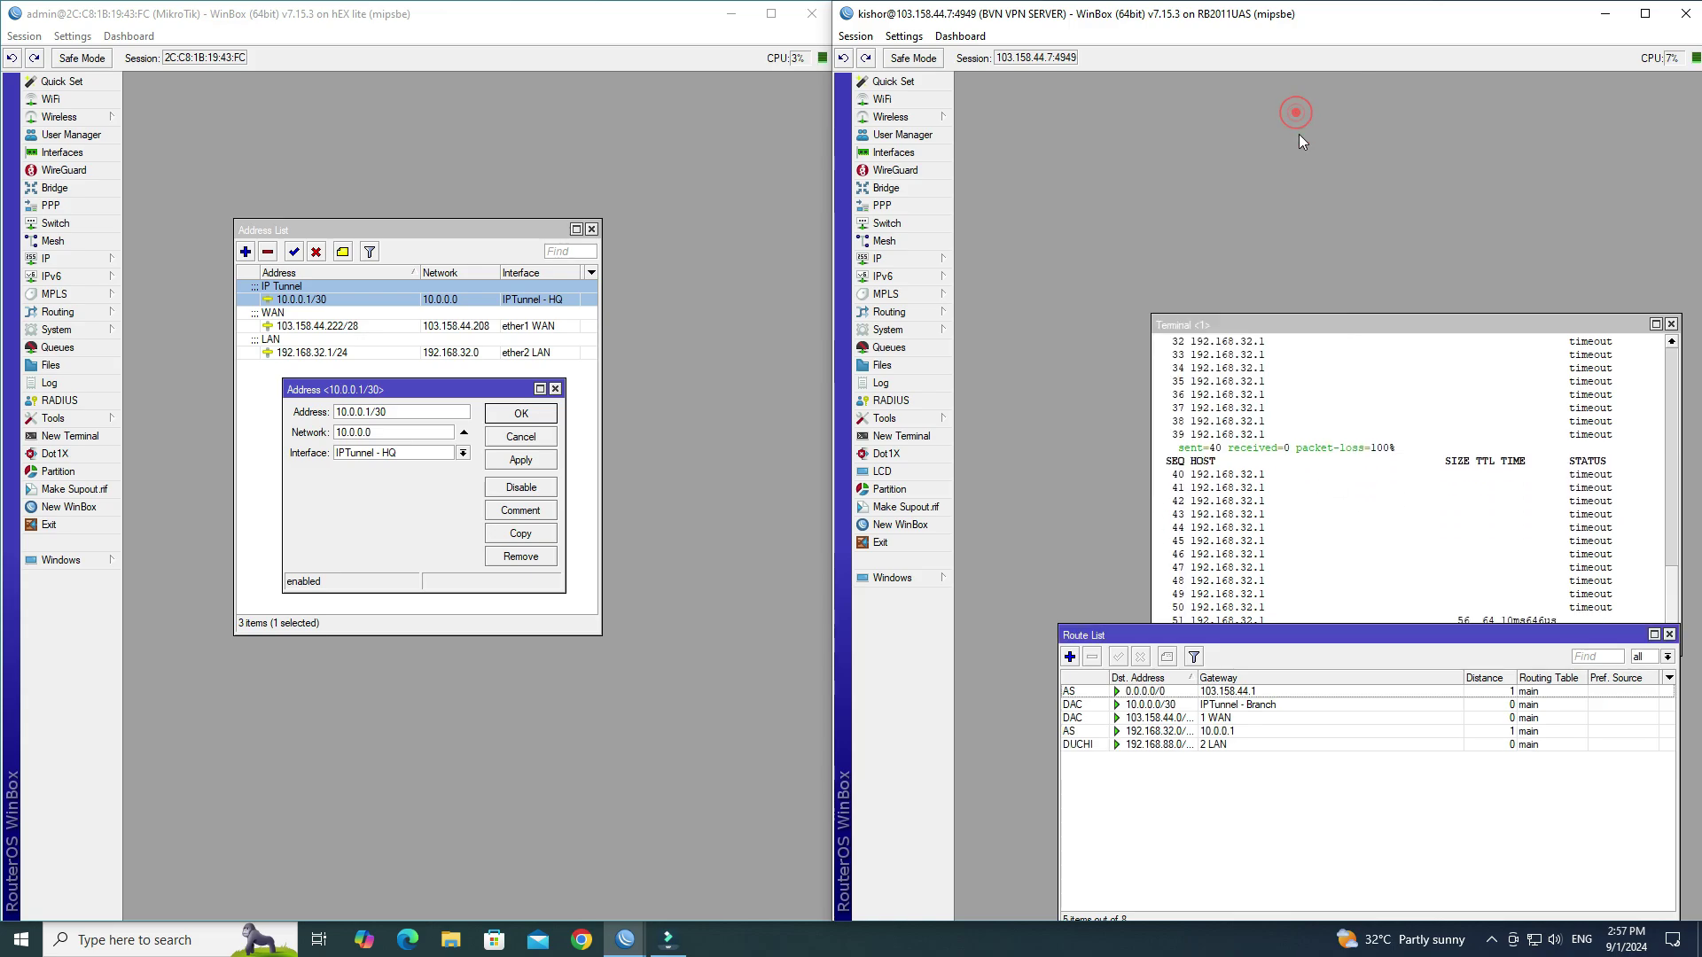
# Check the running ping on the VPN server and close its route list and Site A's address windows
pyautogui.click(1432, 489)
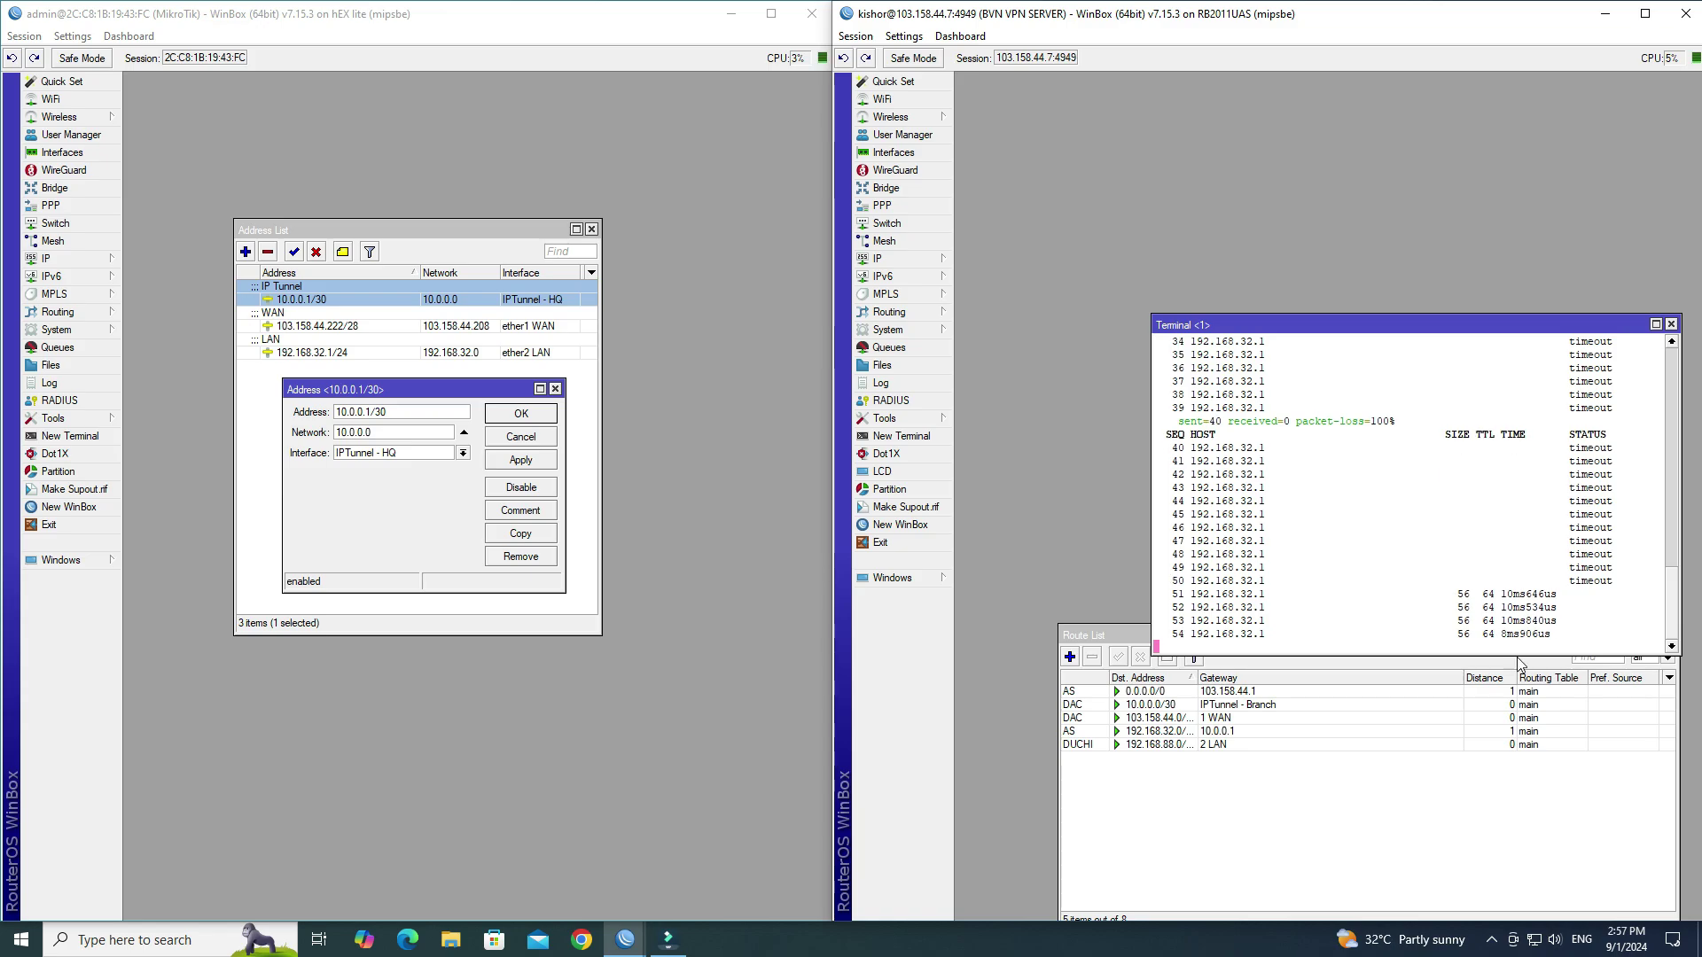
pyautogui.click(1515, 731)
pyautogui.click(1670, 636)
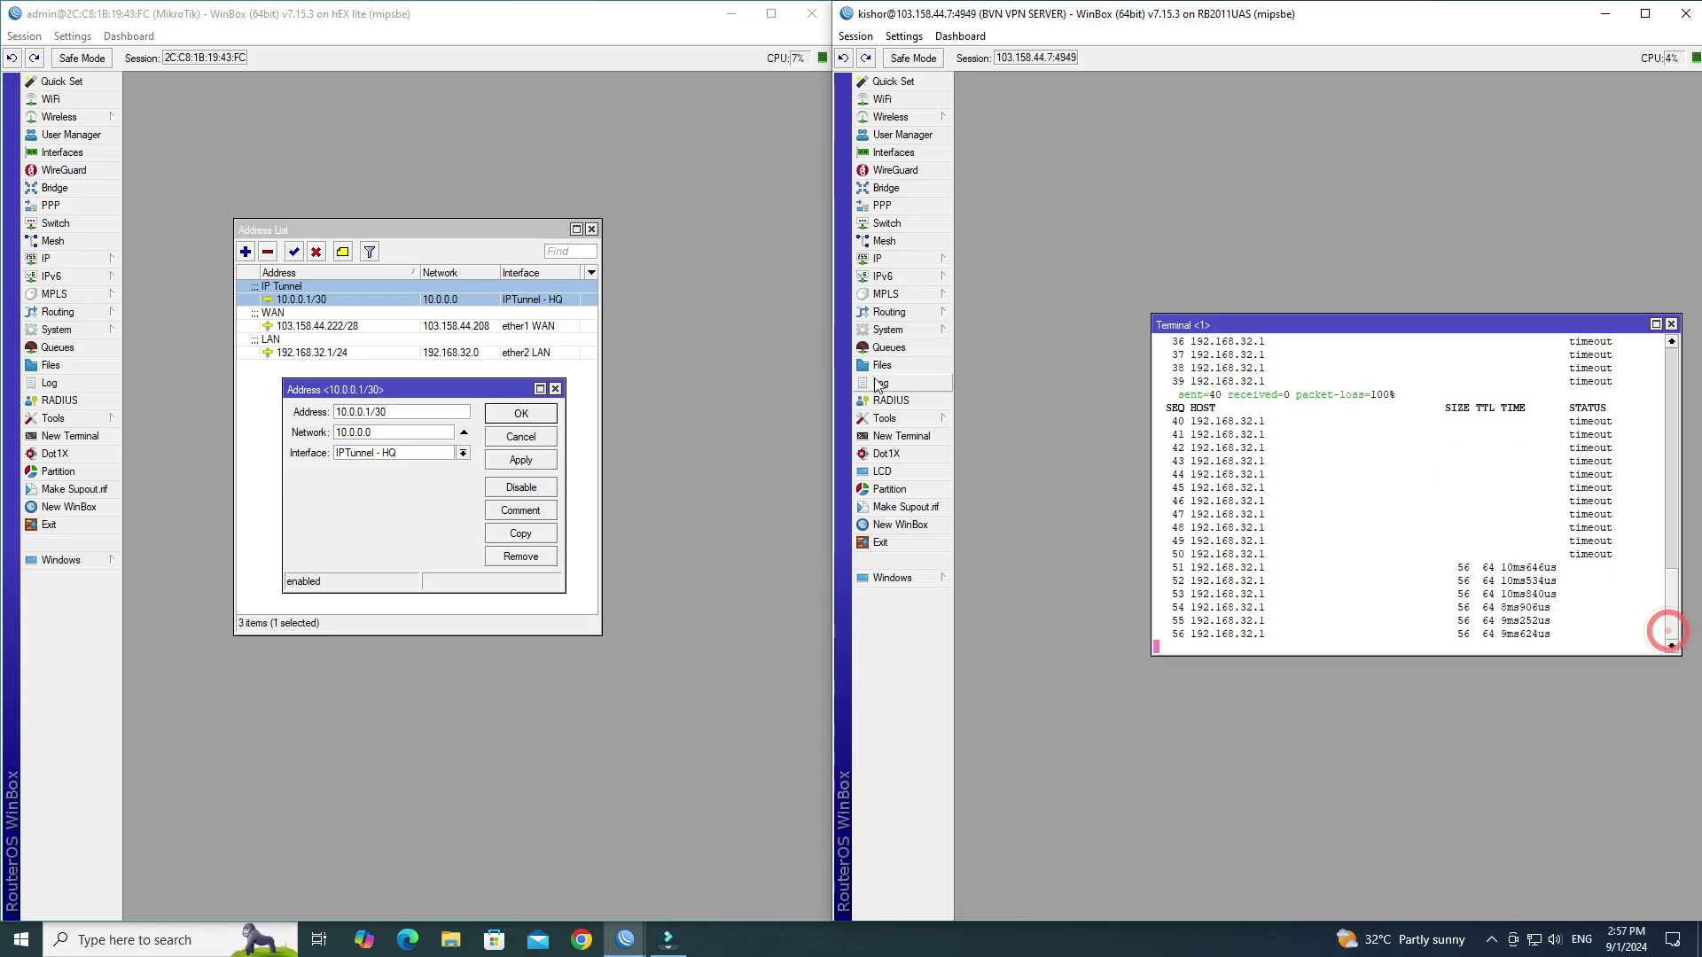
pyautogui.click(555, 390)
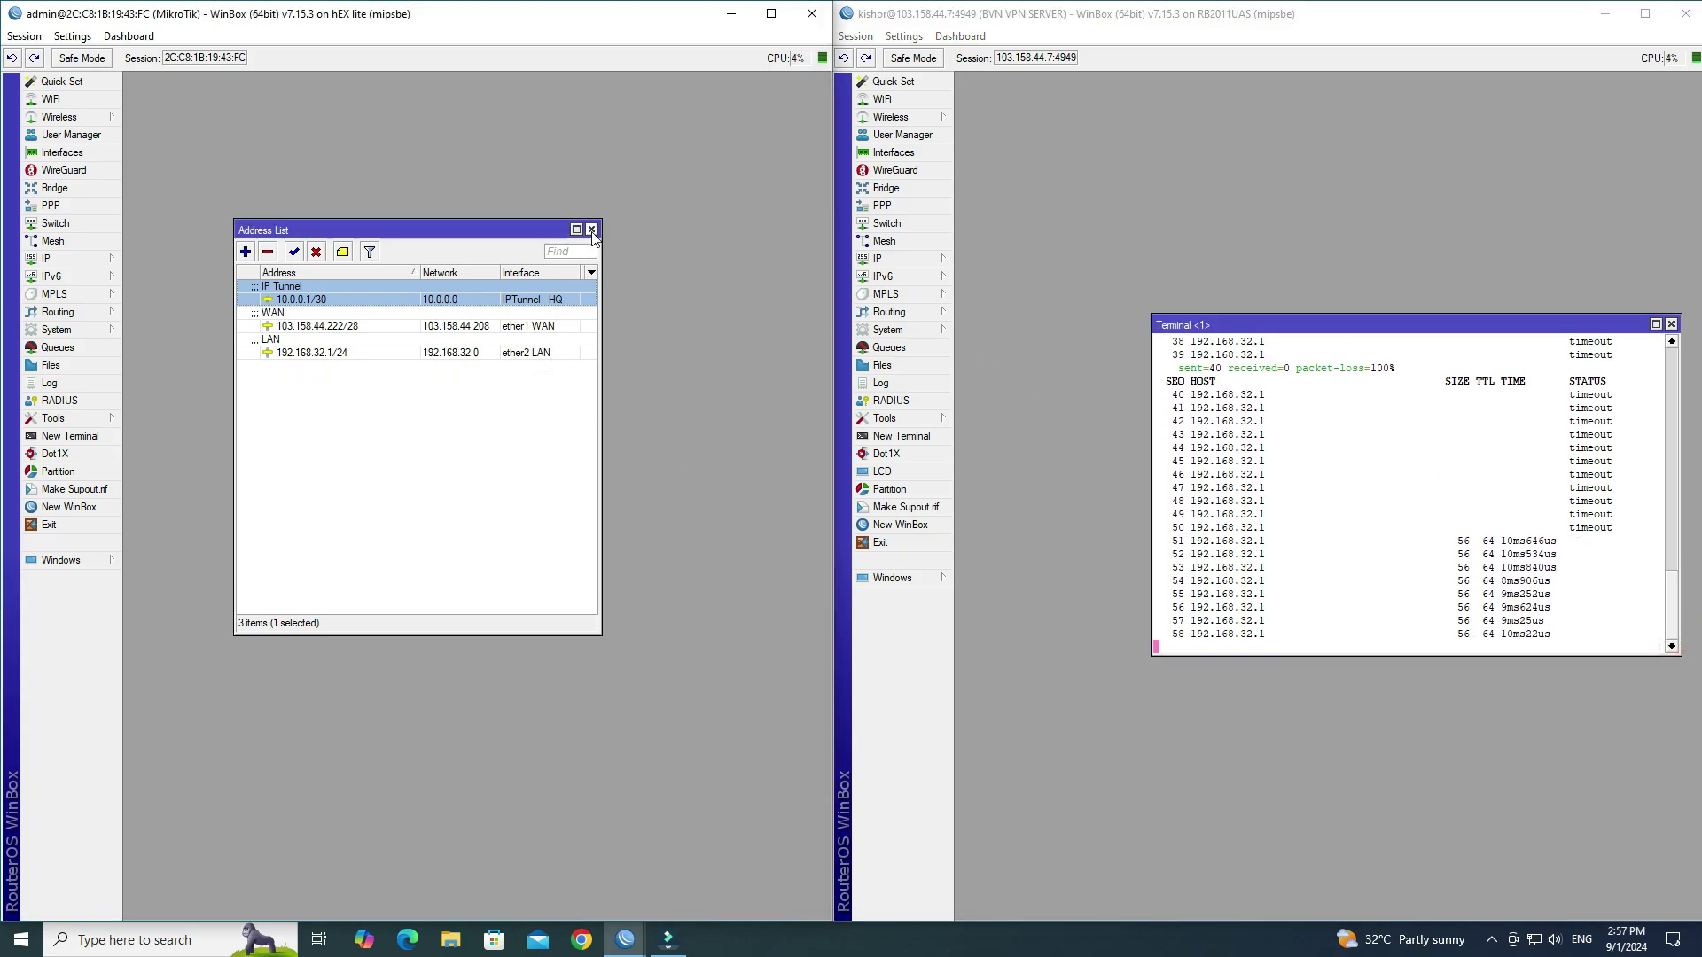
pyautogui.click(591, 229)
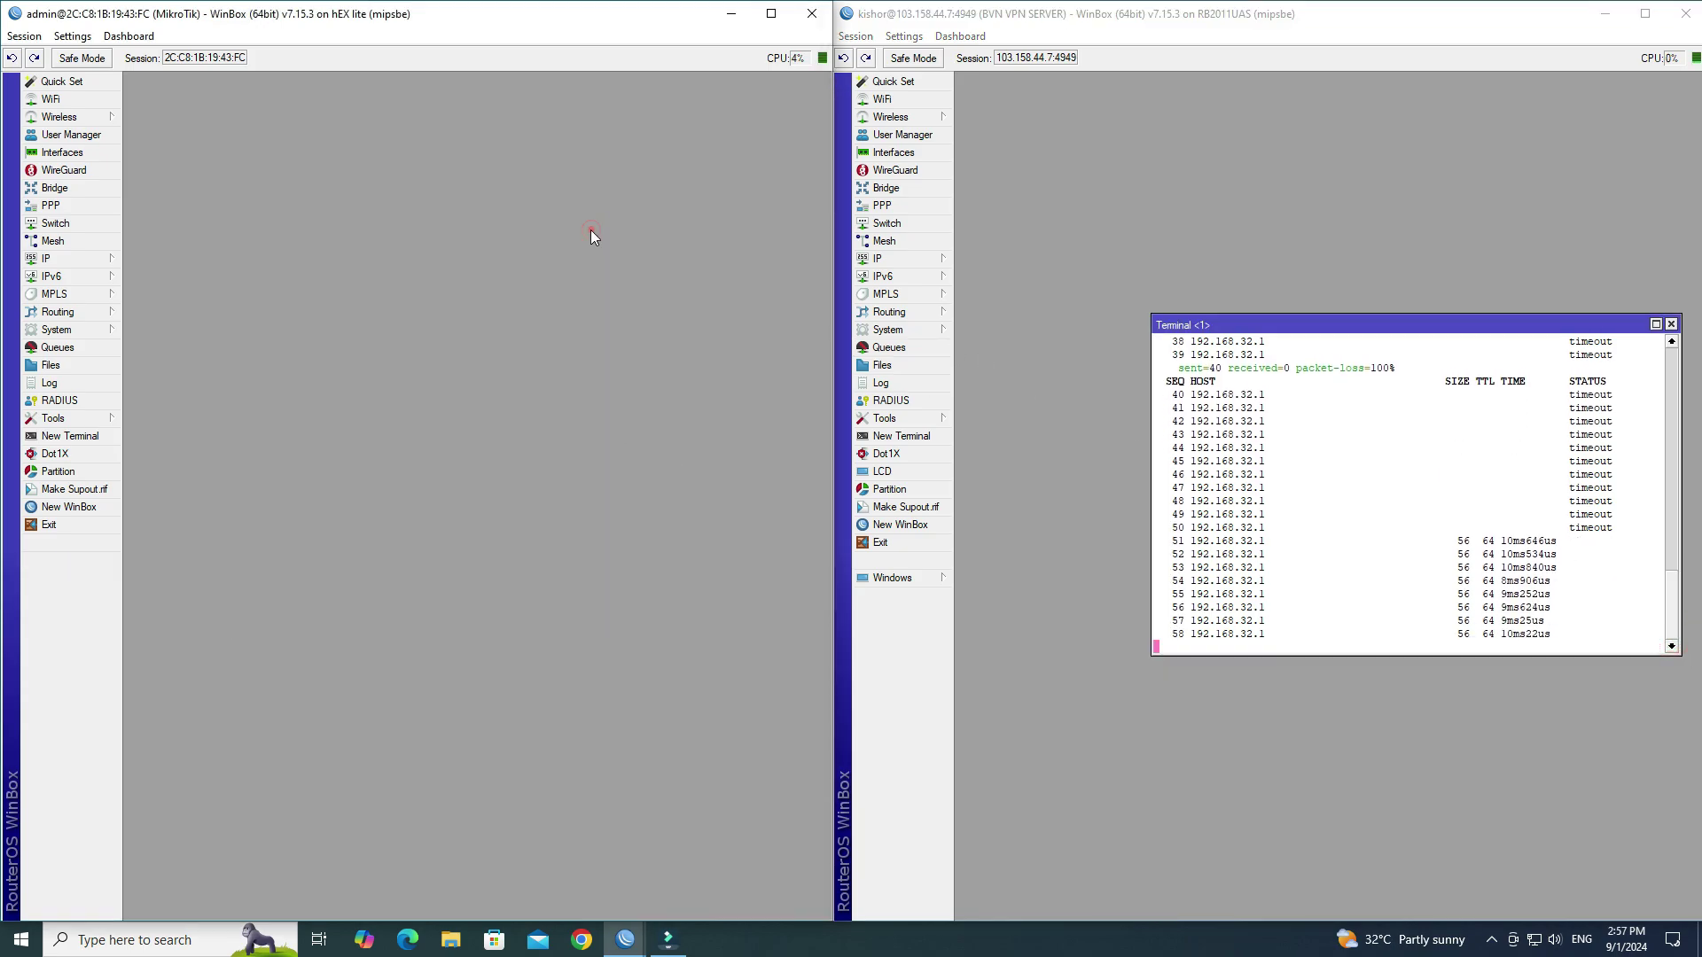
# Ping the HQ LAN address 192.168.88.1 from a terminal on the Site A router, and close the terminals on both routers
pyautogui.click(87, 434)
pyautogui.write('p')
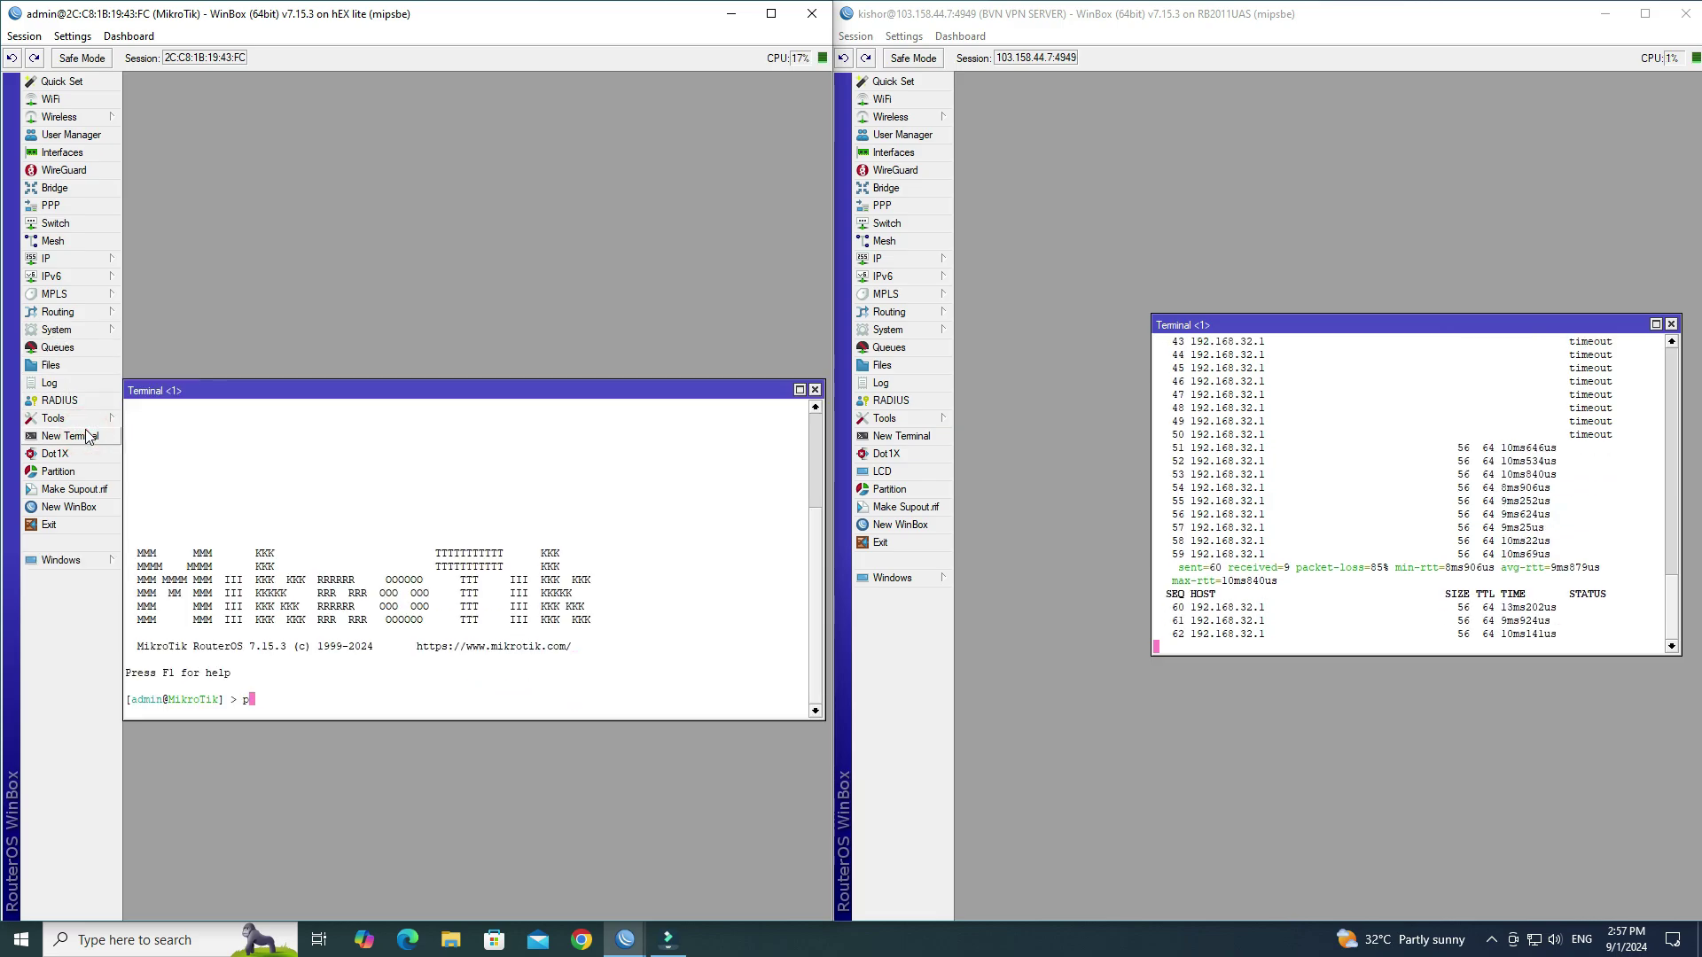
pyautogui.write('ing 19')
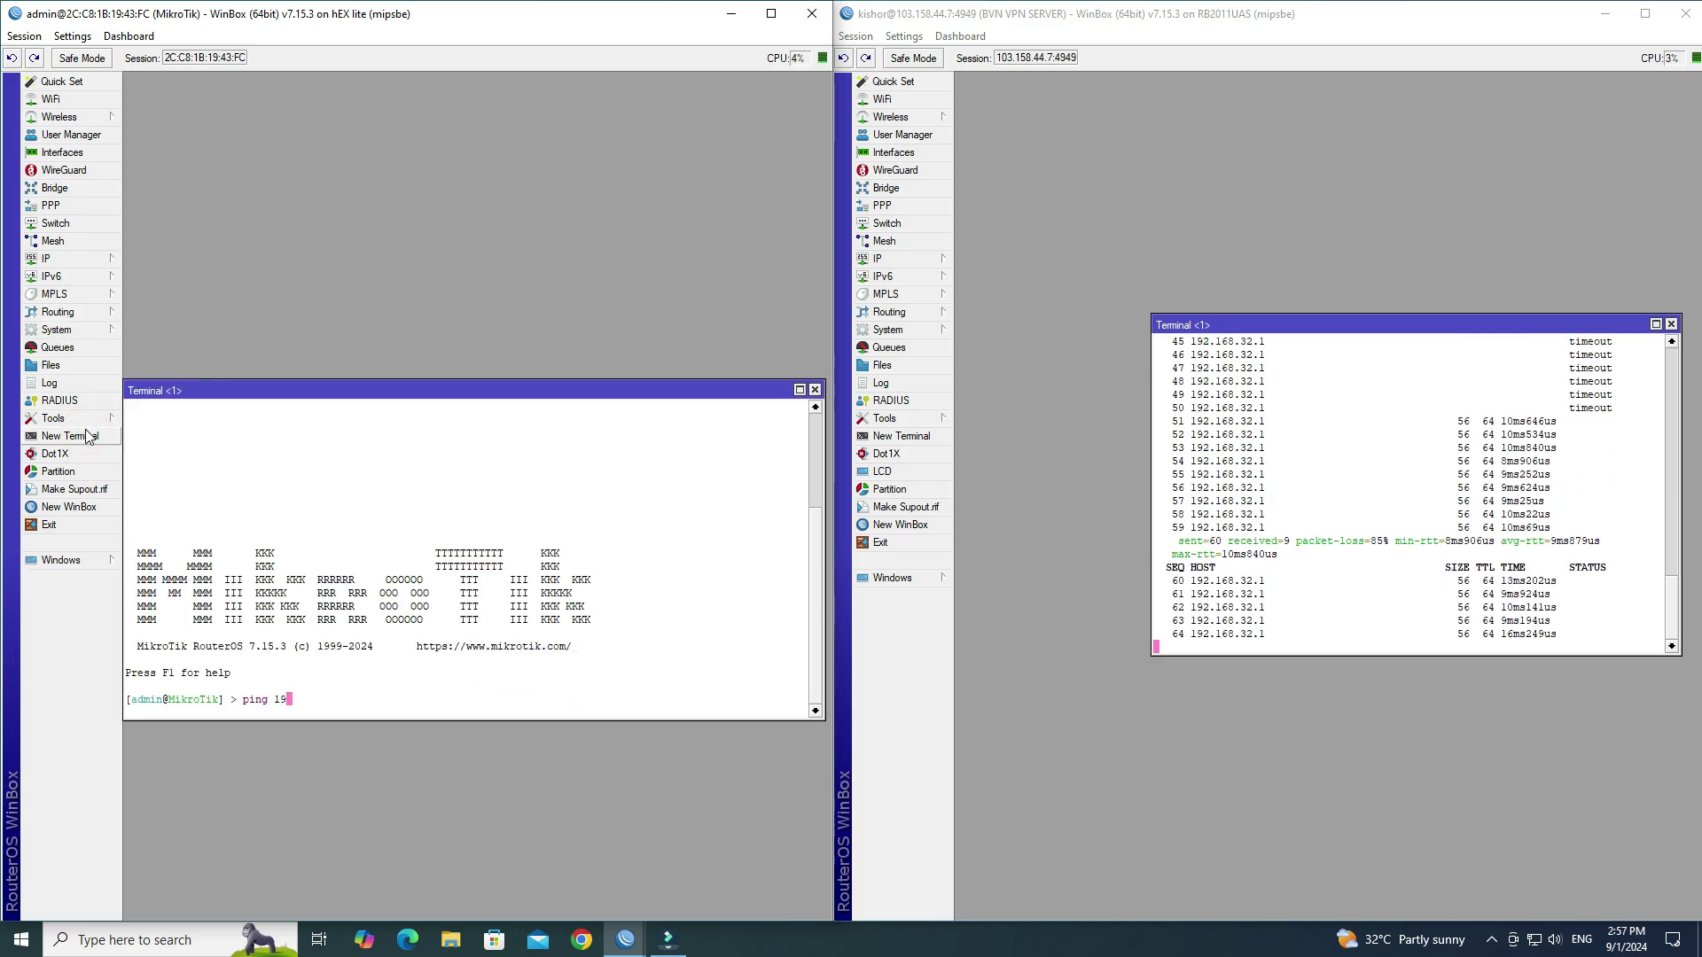
pyautogui.write('2.168.88.1')
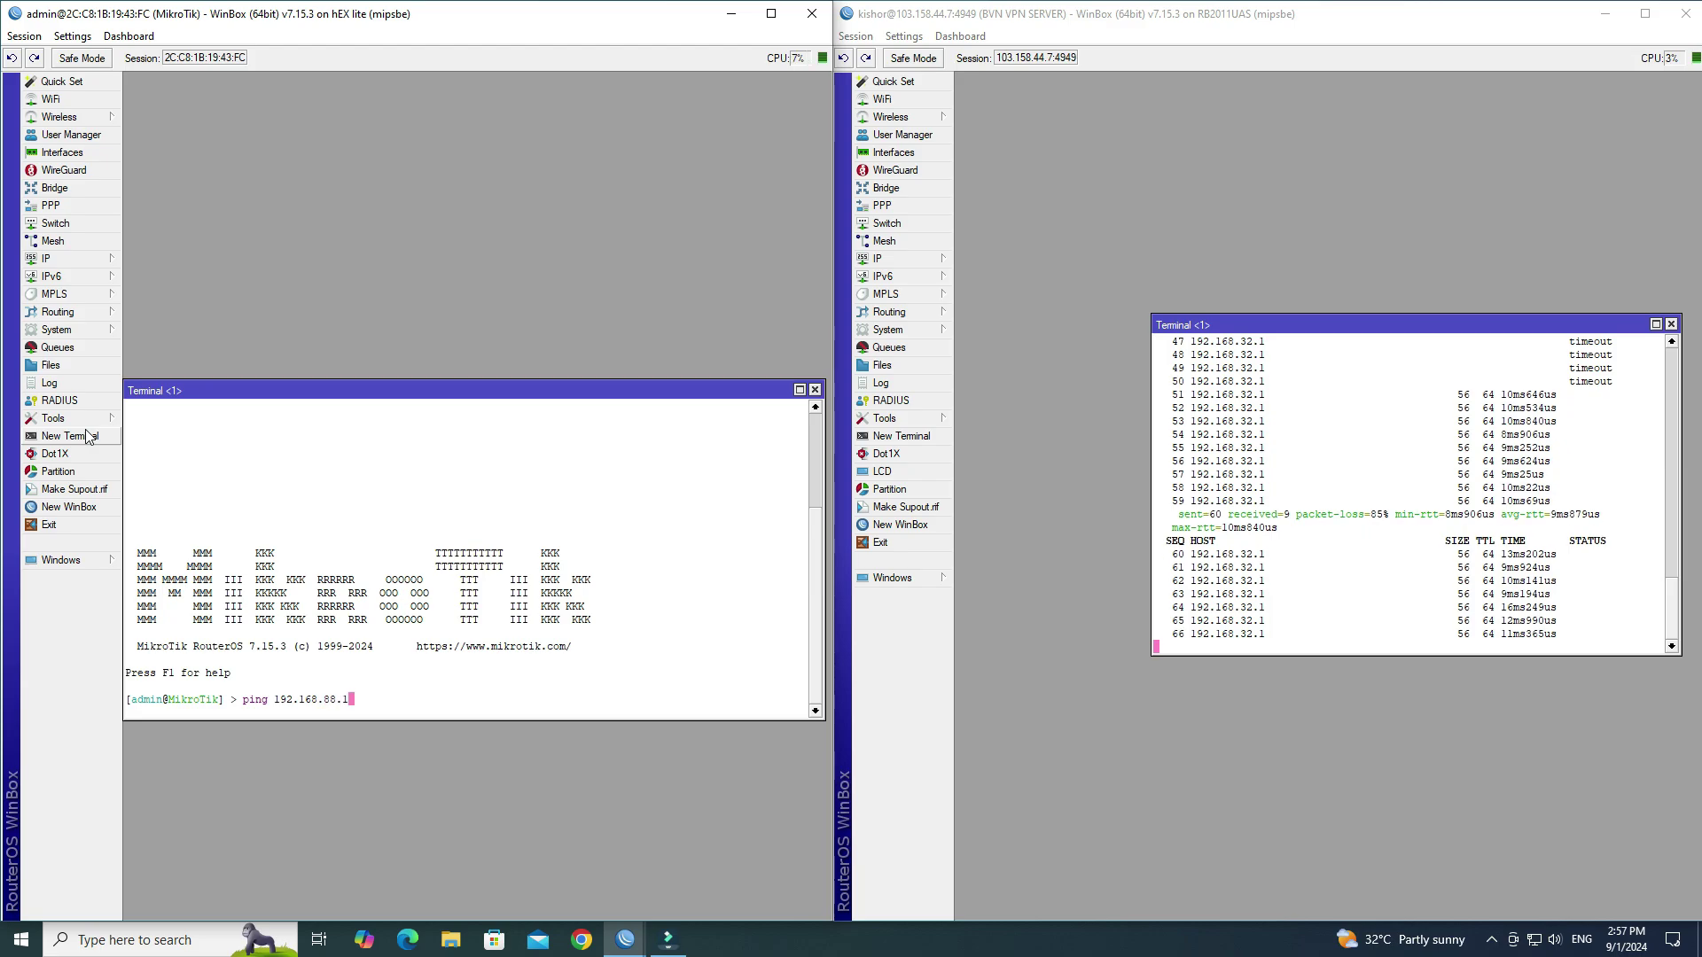
pyautogui.press('Return')
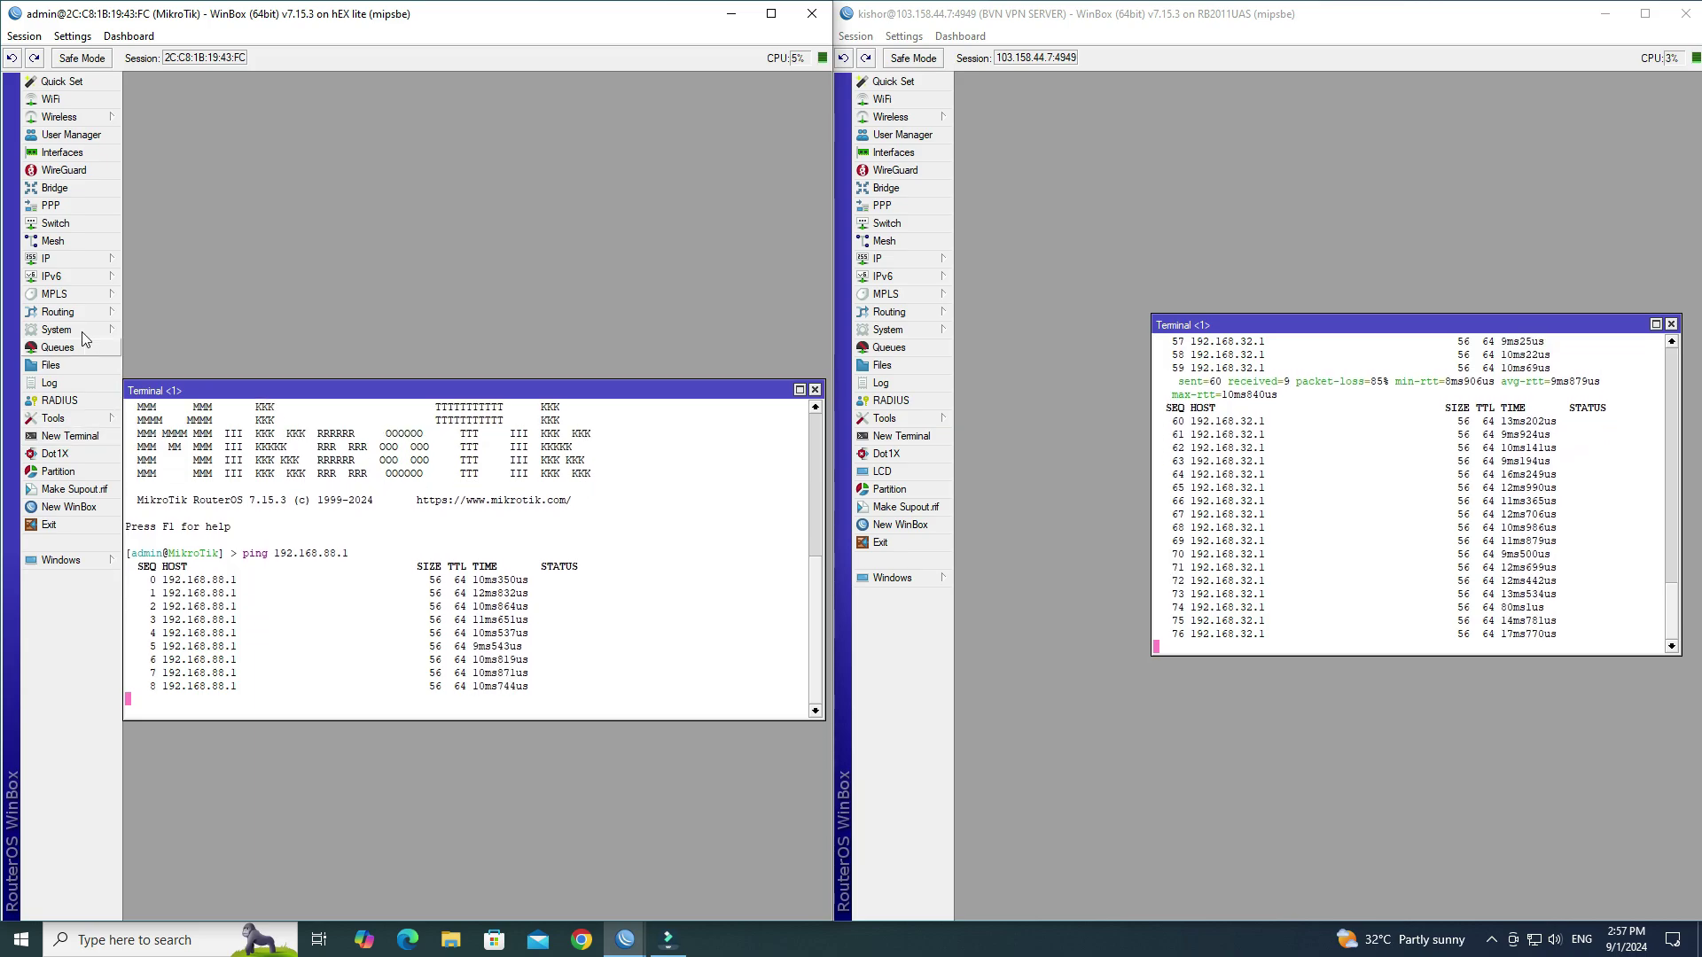
pyautogui.click(814, 390)
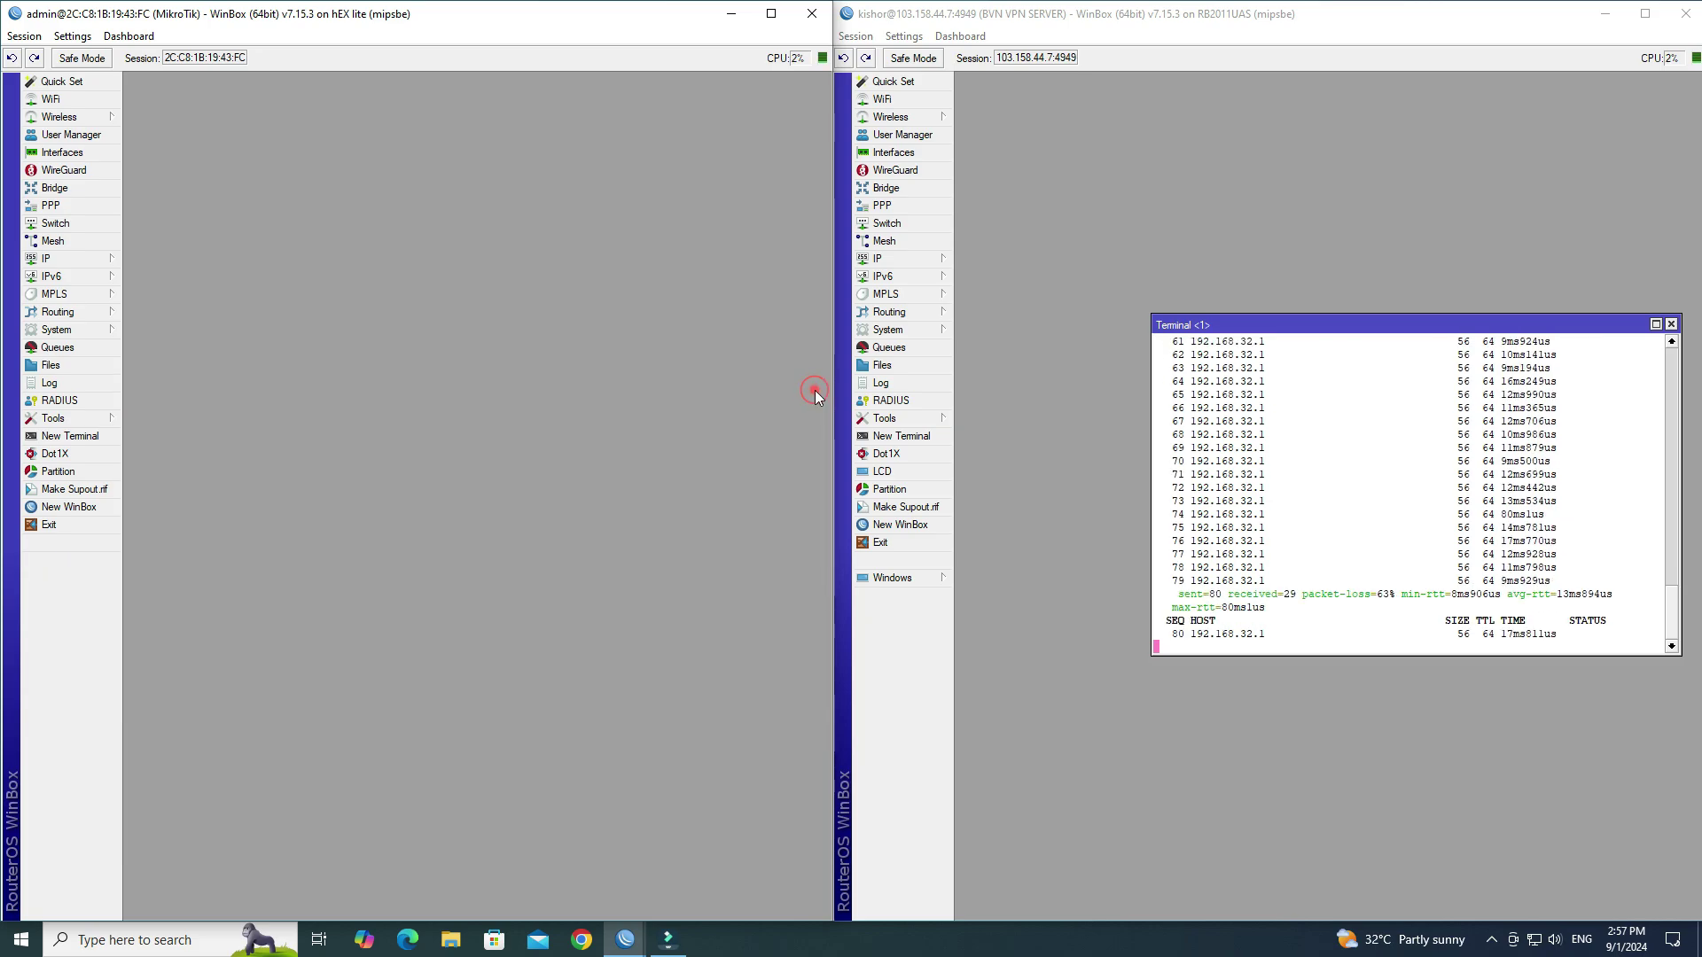
pyautogui.click(1670, 325)
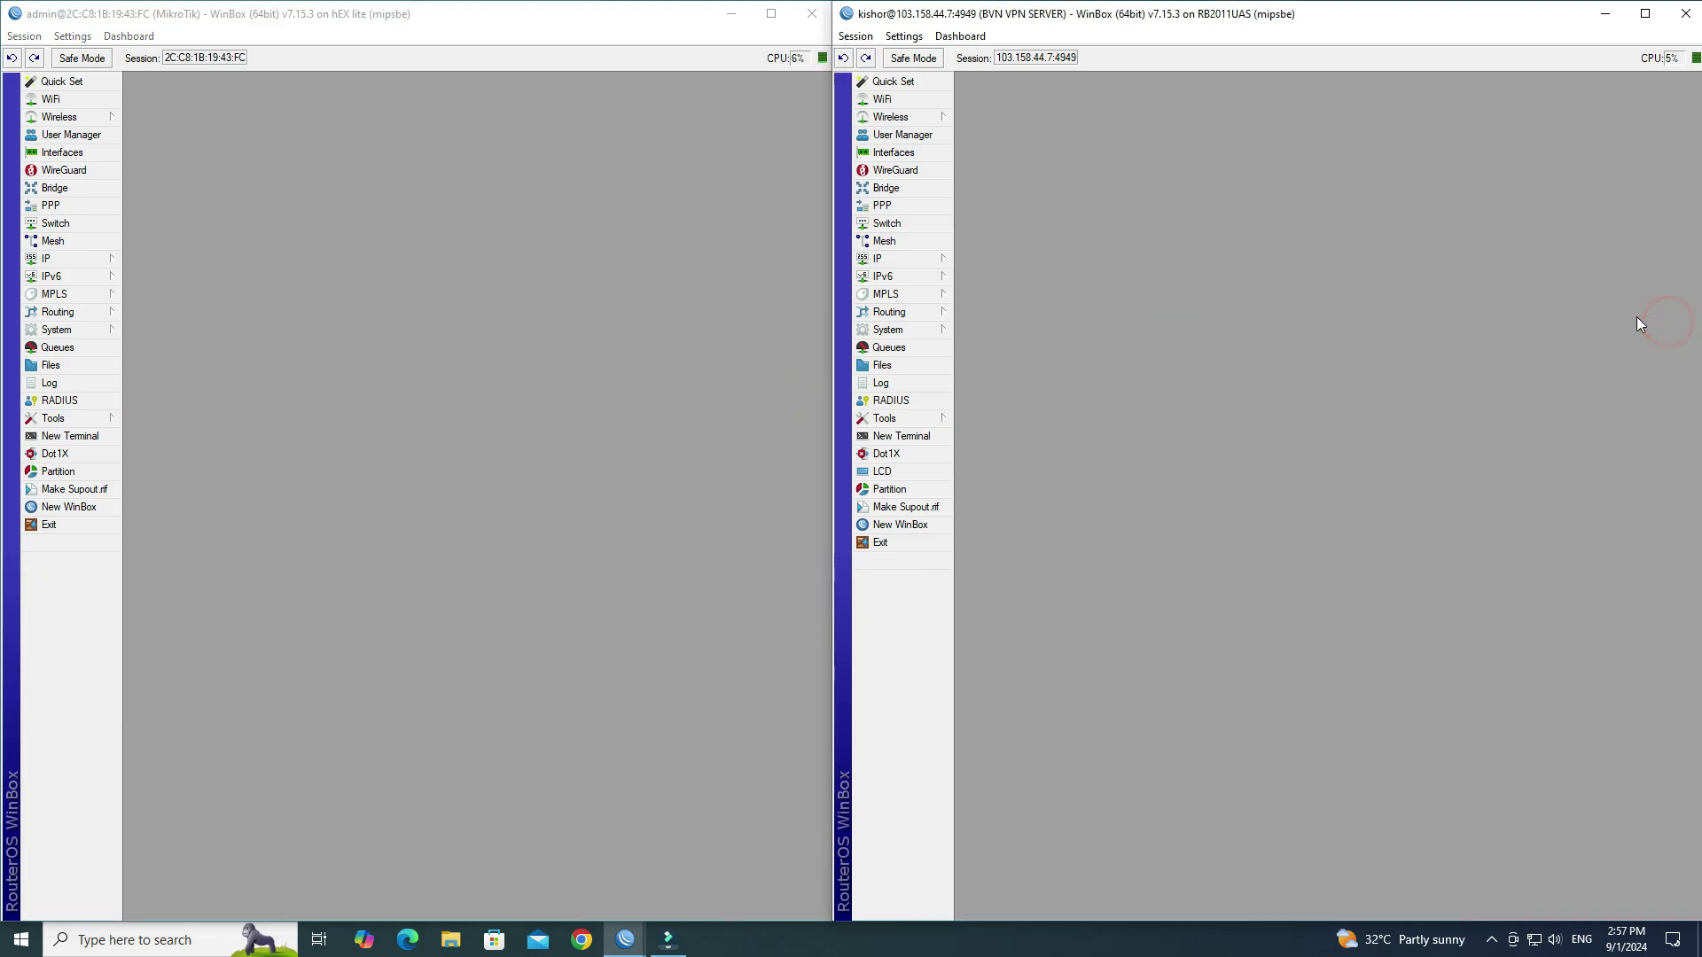